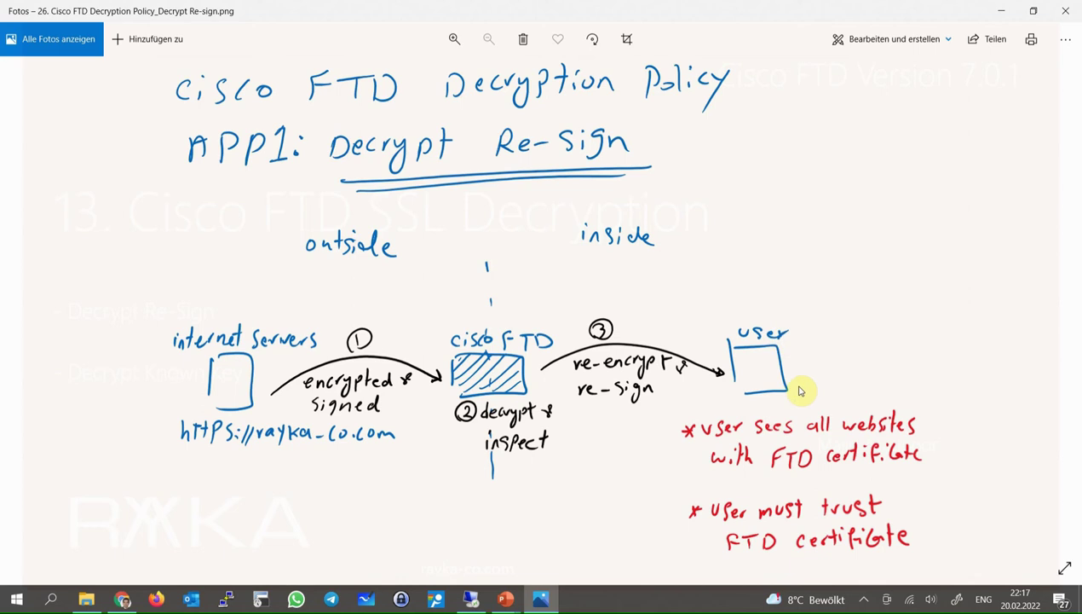
# - Examine the hand-drawn diagrams of the Decrypt Re-sign and Decrypt Known Key approaches
pyautogui.press('Right')
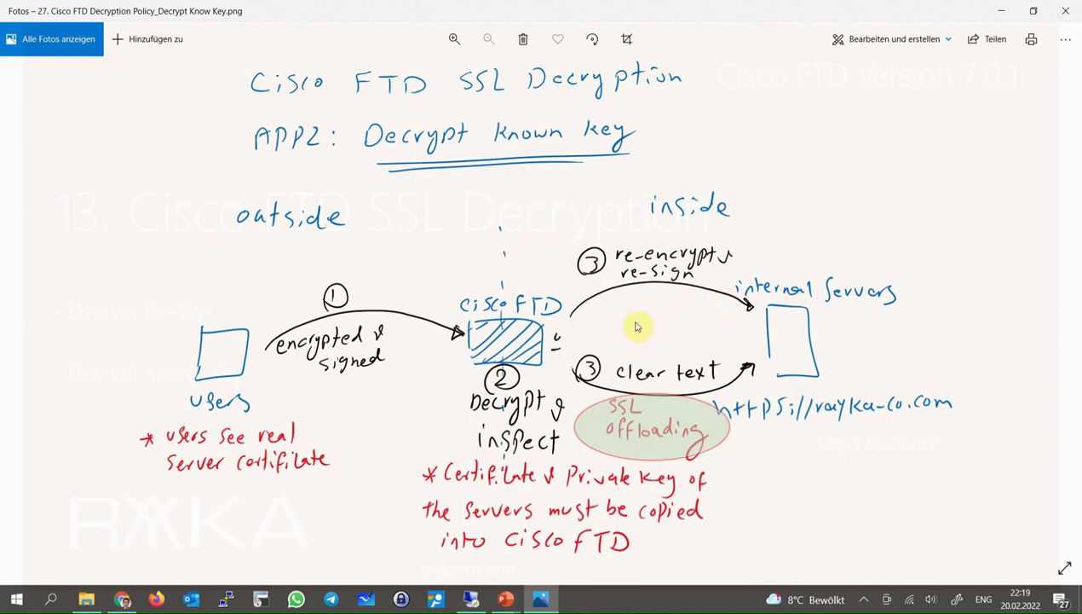
pyautogui.press('Right')
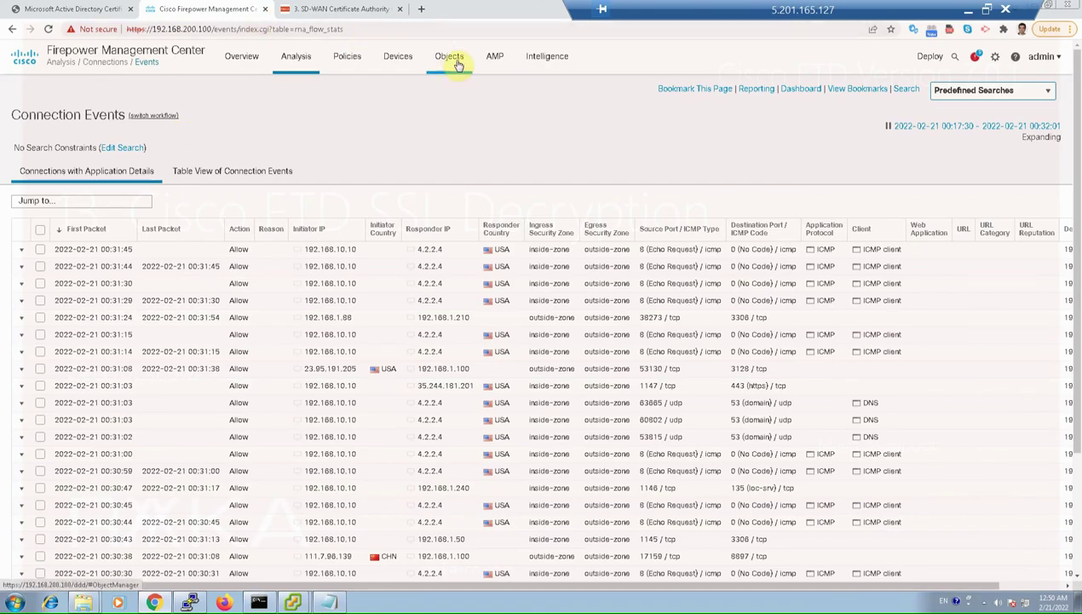
# - Switch to Firepower Management Center and start generating a new internal CA among the PKI objects
pyautogui.moveTo(398, 85)
pyautogui.click(459, 90)
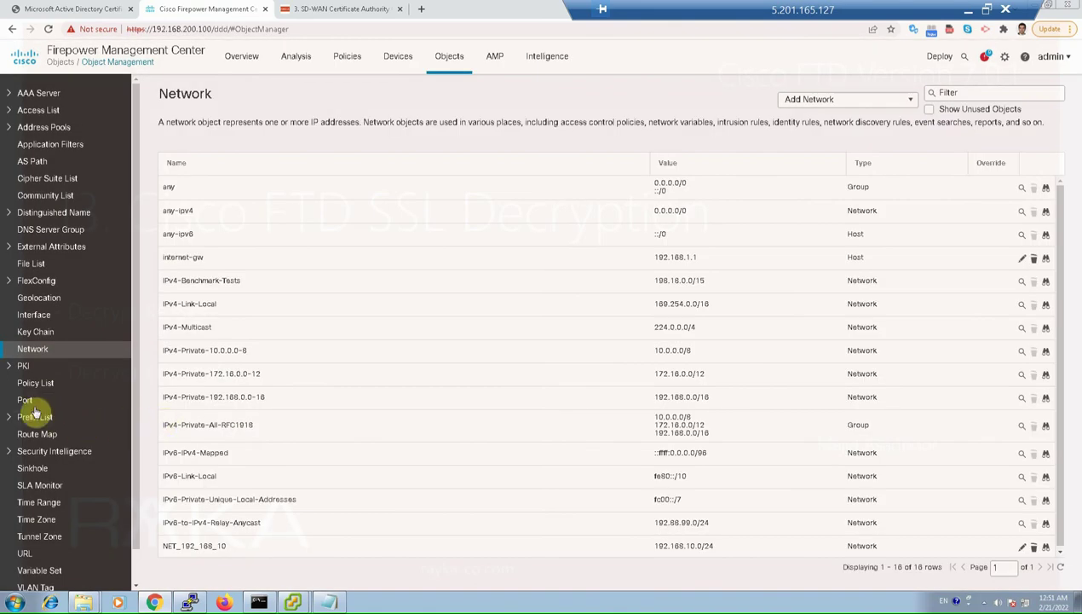
pyautogui.click(8, 365)
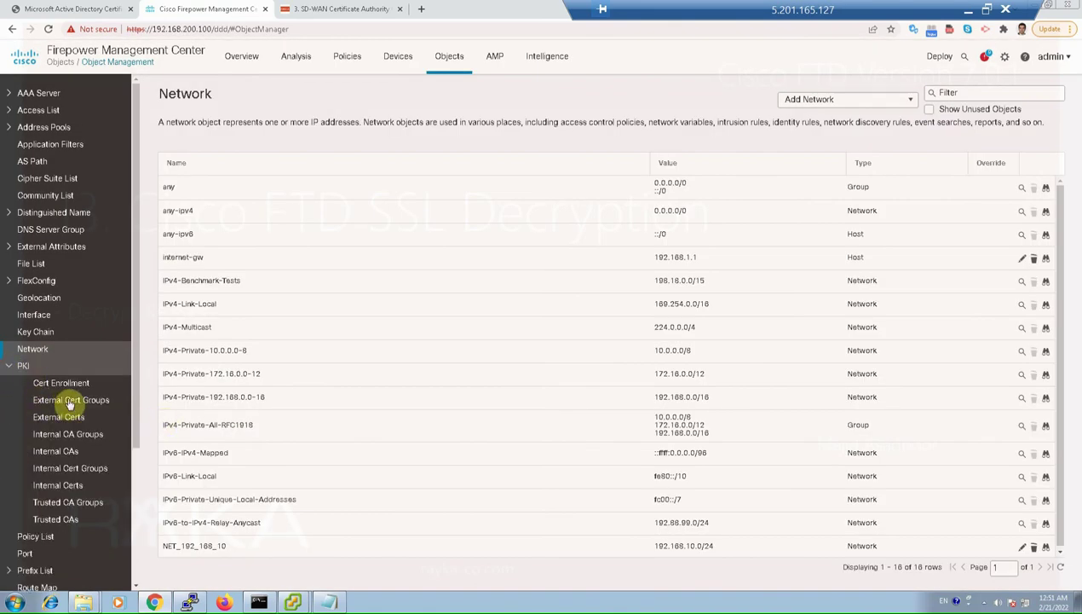
pyautogui.click(56, 451)
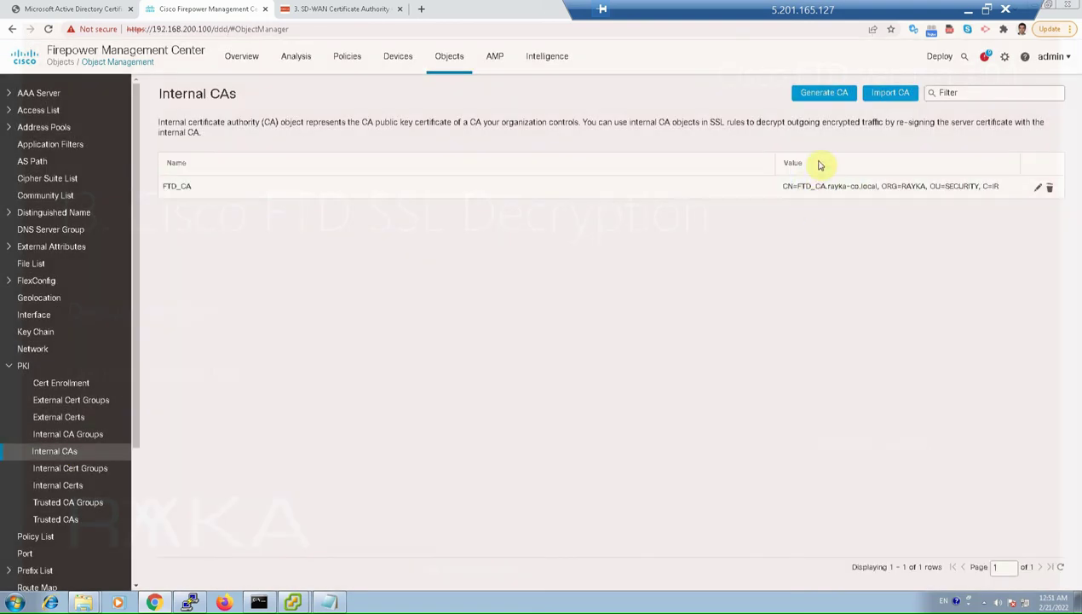
pyautogui.click(825, 101)
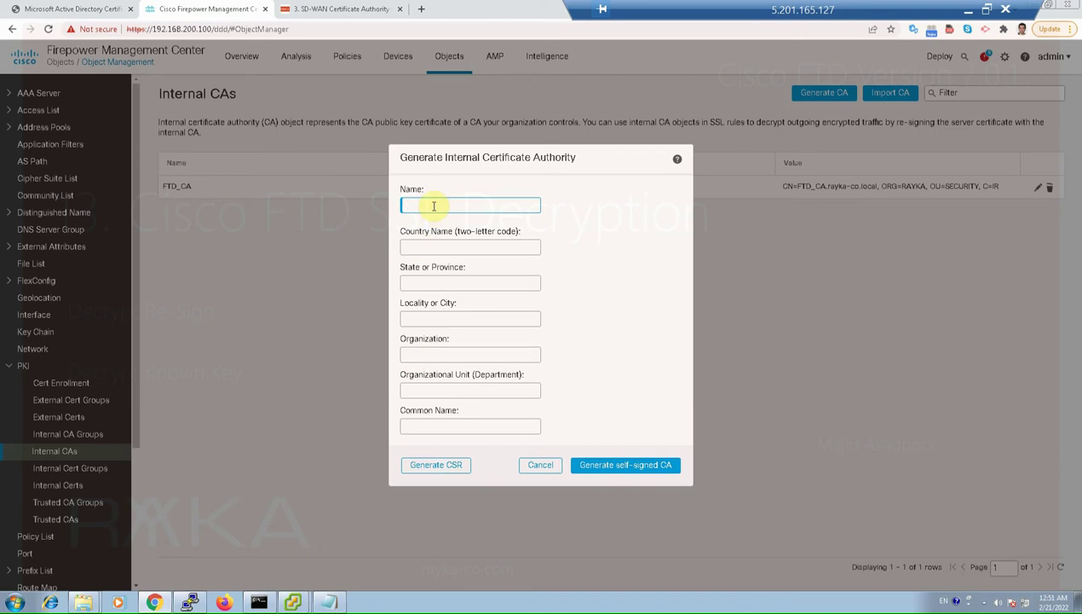
# - Name the internal CA FTD_CA1 and set its country to IR, with TEHRAN as both state and city
pyautogui.write('FTD_CA1')
pyautogui.press('Tab')
pyautogui.write('IR')
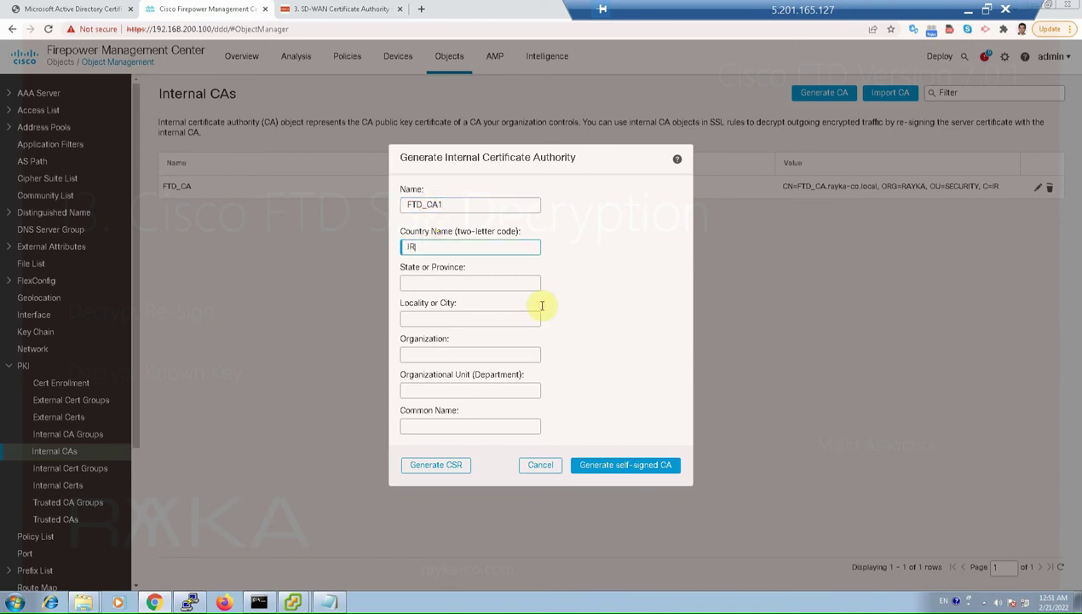
pyautogui.press('Tab')
pyautogui.write('T')
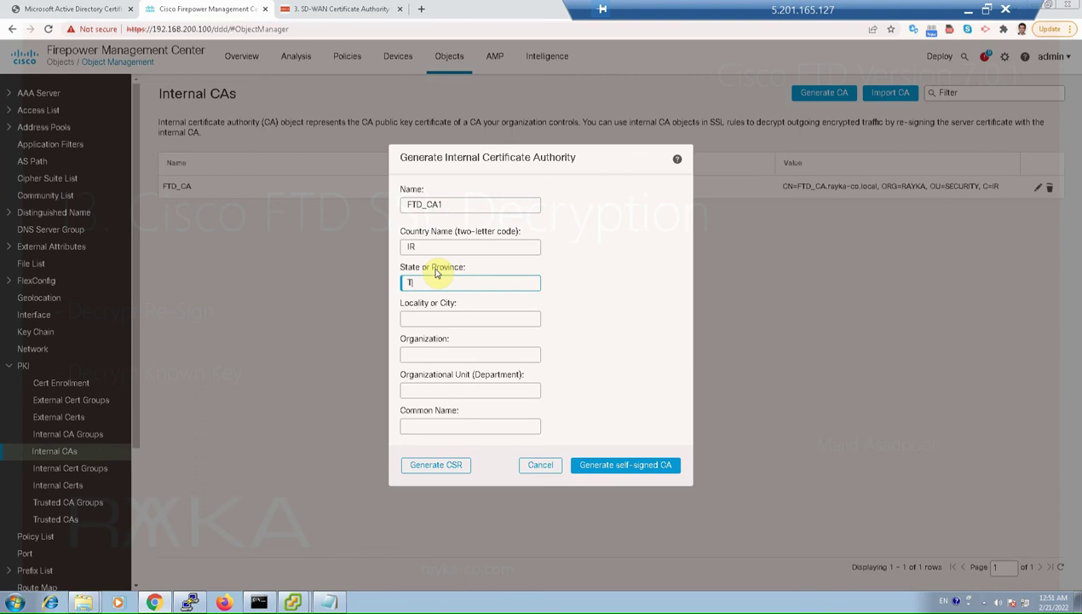
pyautogui.write('EHRAN')
pyautogui.click(435, 317)
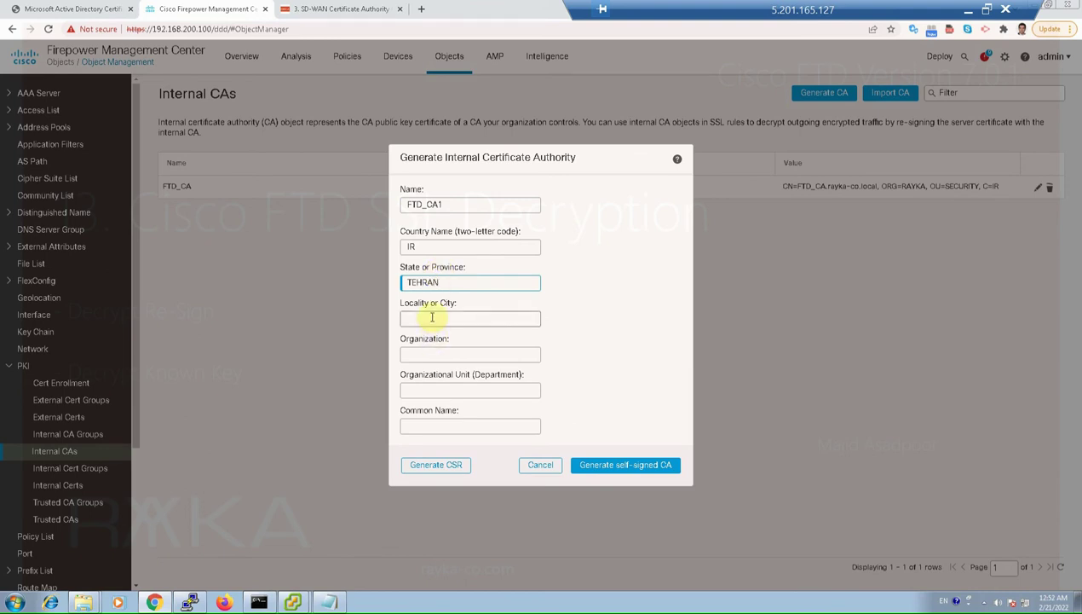
pyautogui.write('TEHRAN')
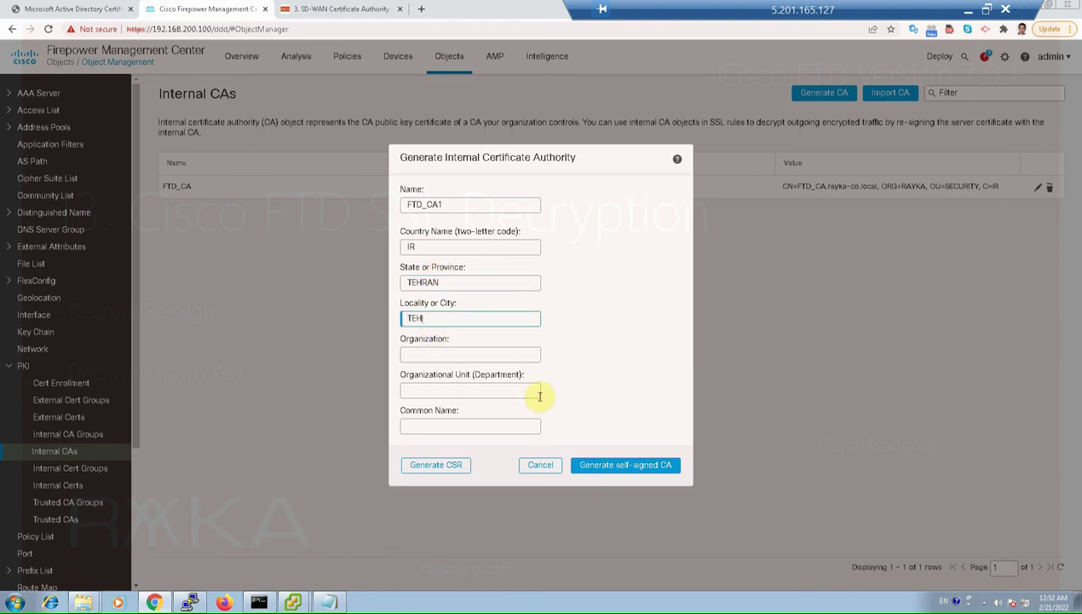
# - Set the CA's organization to RAYKA, organizational unit to SECURITY and common name to FTD_CA1.rayka-co.local
pyautogui.click(436, 351)
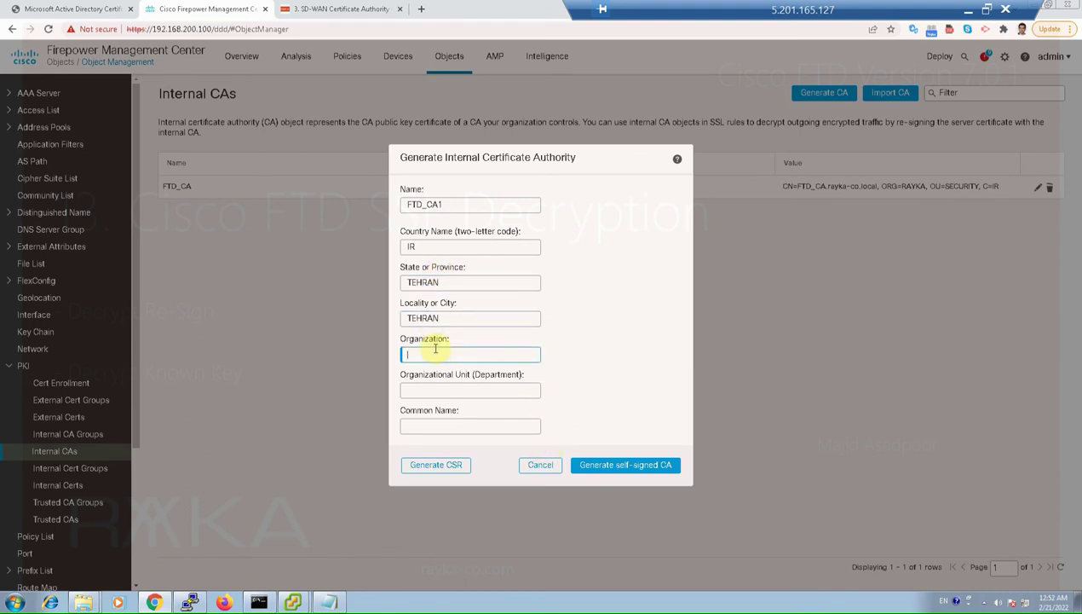
pyautogui.write('RAYKA')
pyautogui.click(451, 392)
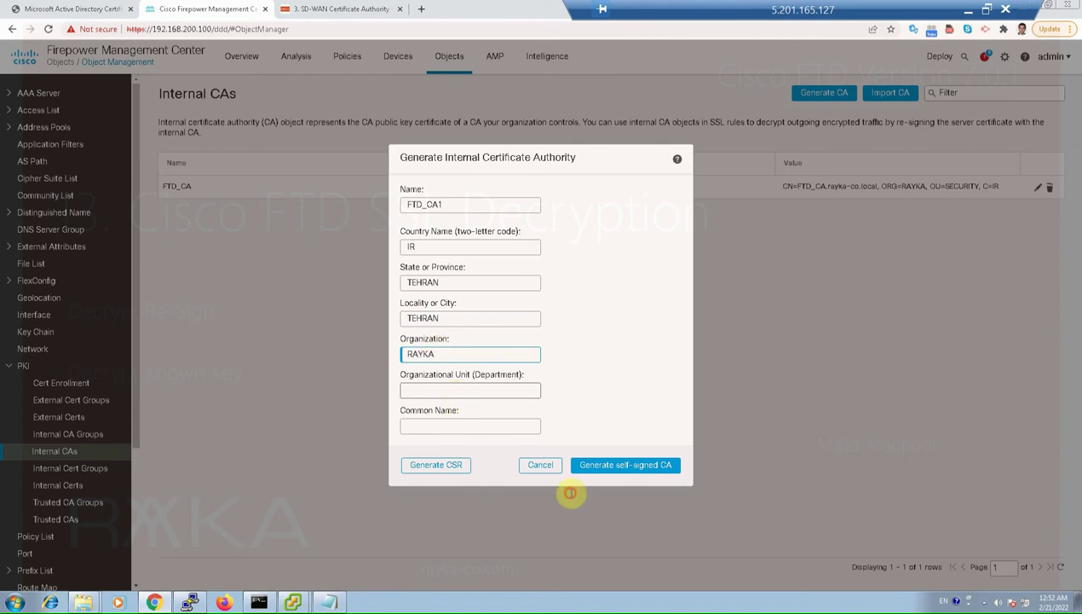
pyautogui.write('SECURITY')
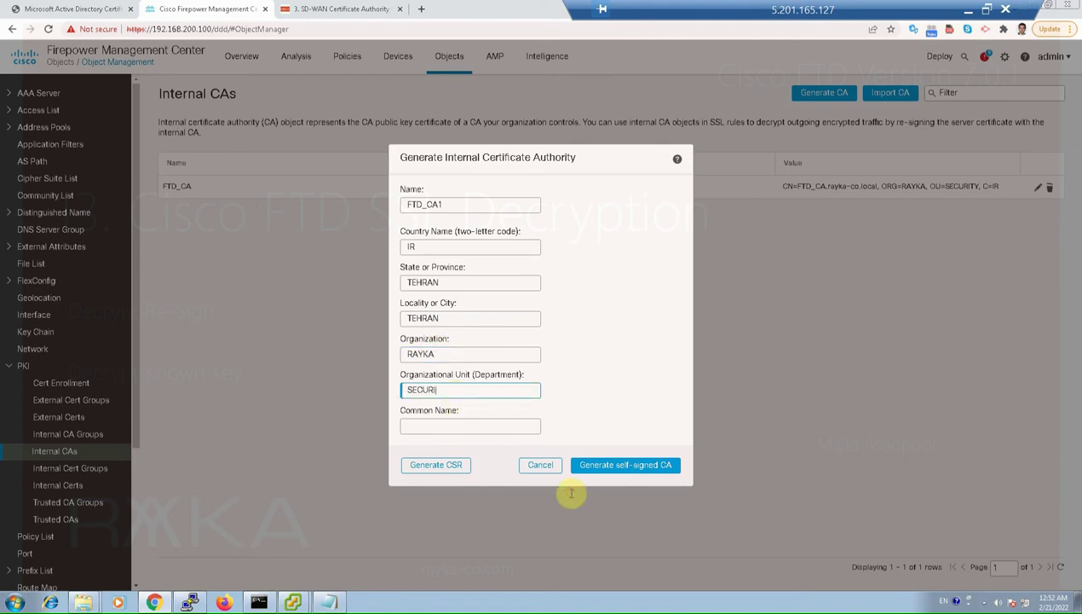
pyautogui.click(561, 539)
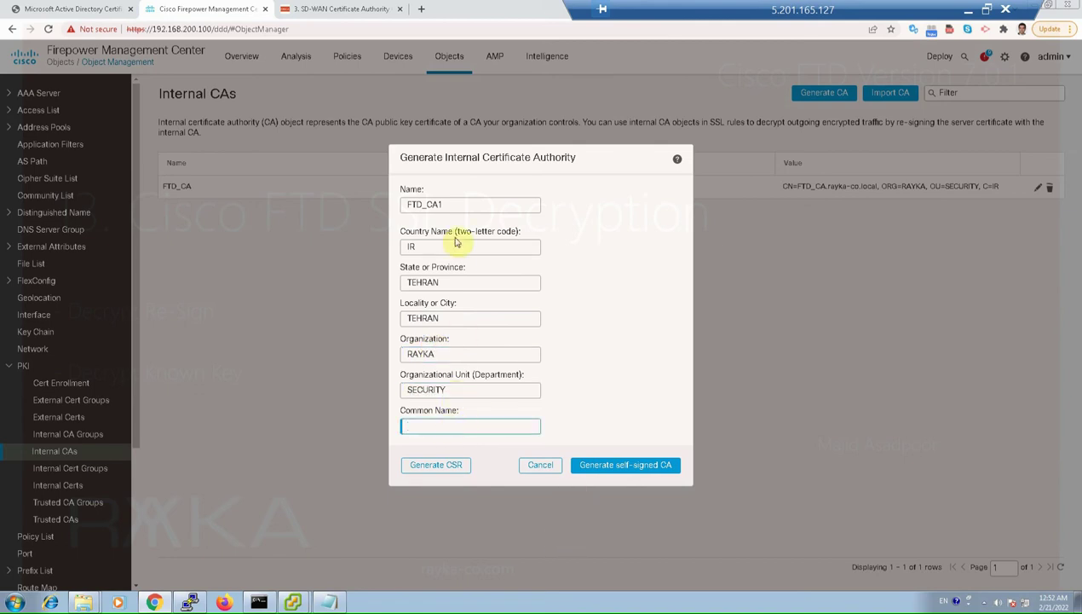
pyautogui.moveTo(446, 204); pyautogui.dragTo(404, 206)
pyautogui.hotkey('ctrl', 'c')
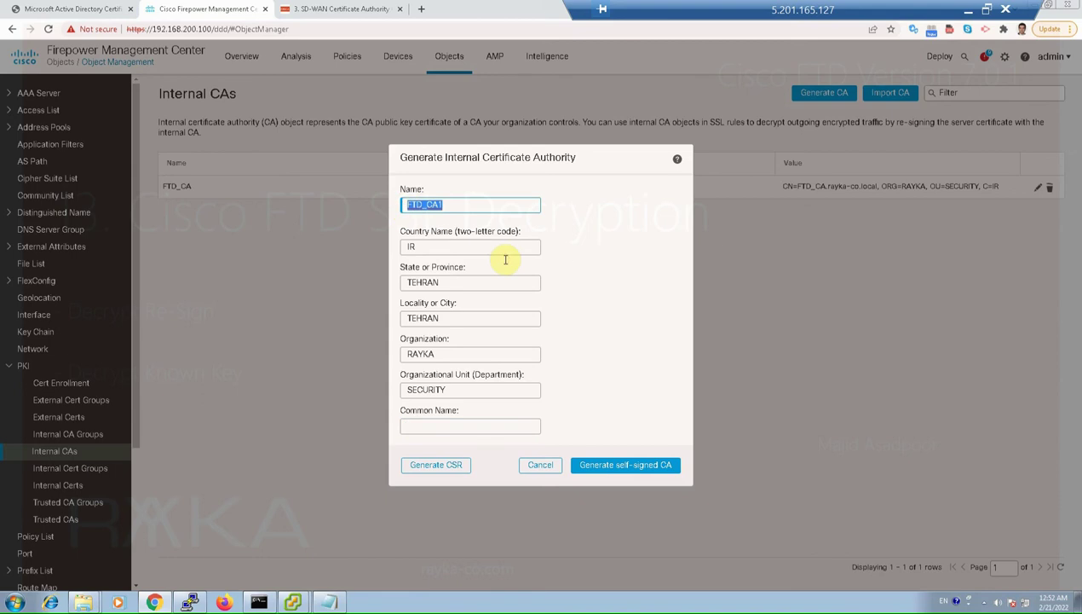
pyautogui.click(555, 536)
pyautogui.click(452, 426)
pyautogui.hotkey('ctrl', 'v')
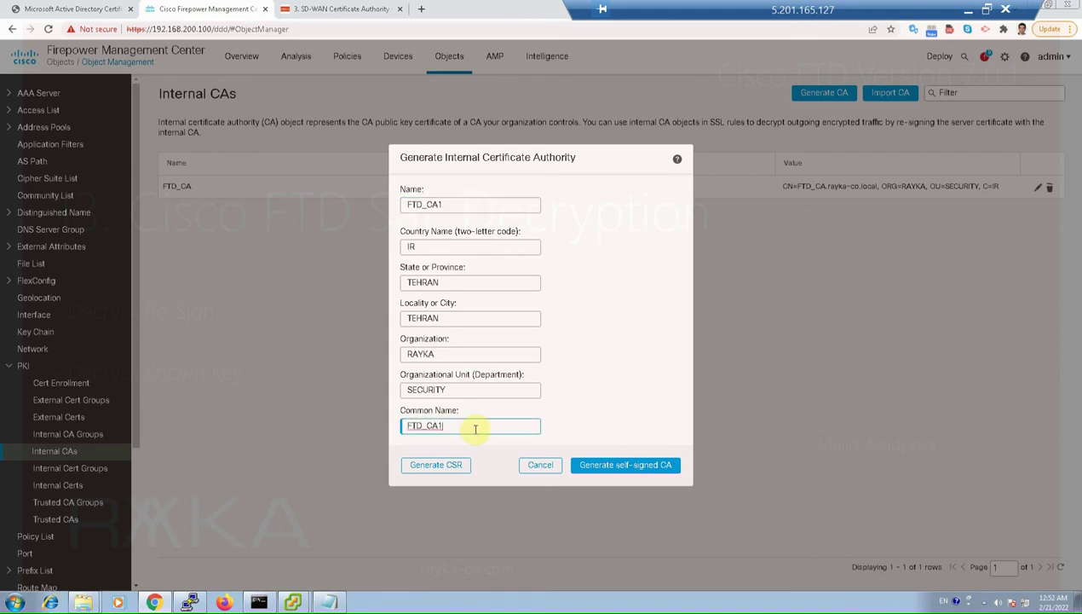
pyautogui.write('.rayka-co.local')
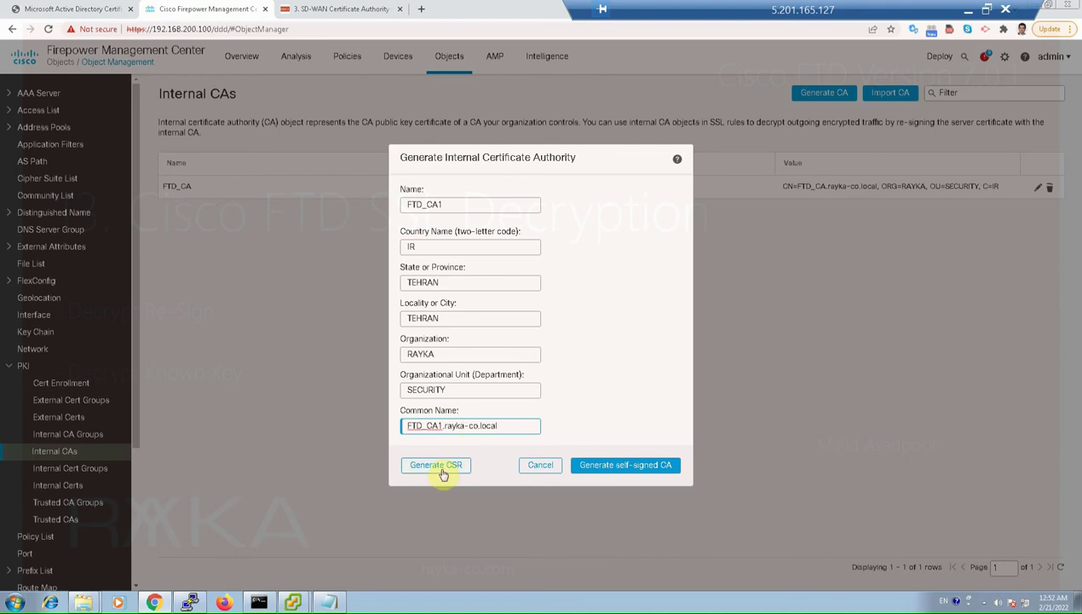
# - Generate the certificate signing request for the new CA and copy its entire text
pyautogui.click(555, 581)
pyautogui.press('Tab')
pyautogui.press('Return')
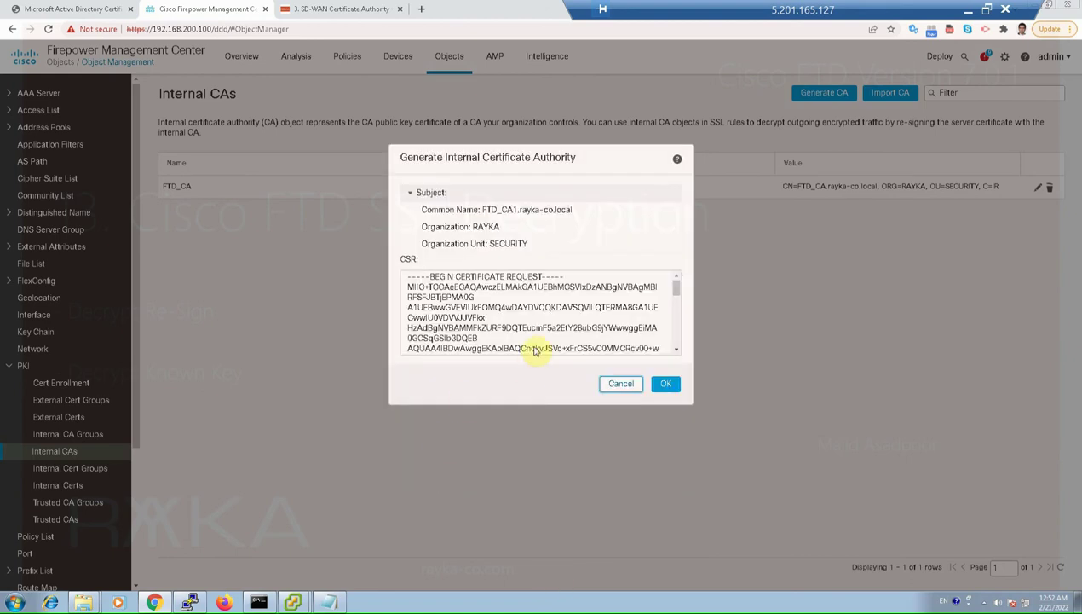
pyautogui.click(652, 384)
pyautogui.hotkey('ctrl', 'a')
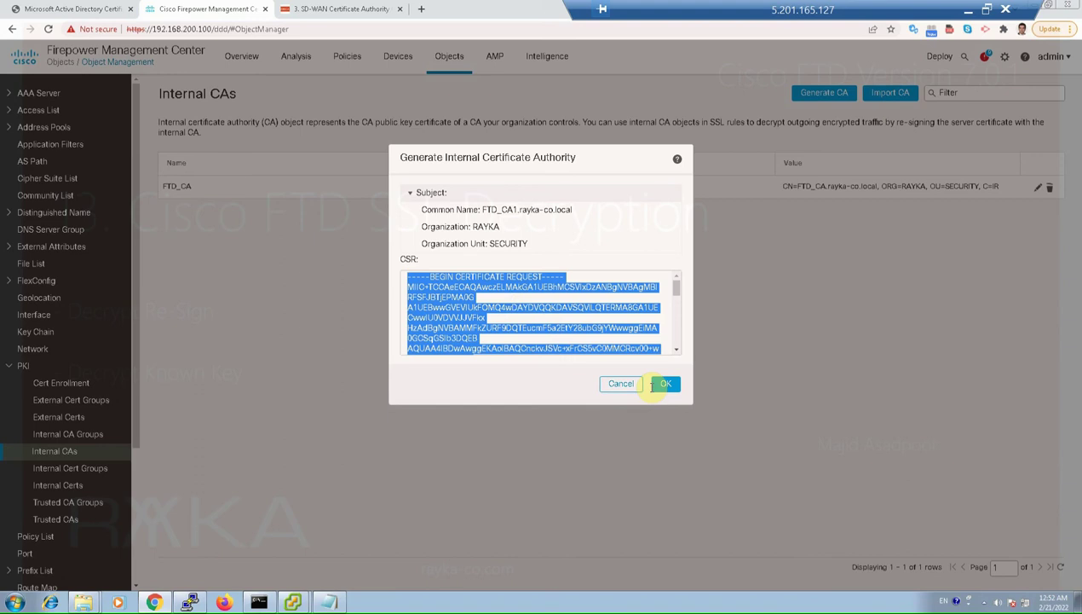
pyautogui.rightClick(517, 291)
pyautogui.click(695, 381)
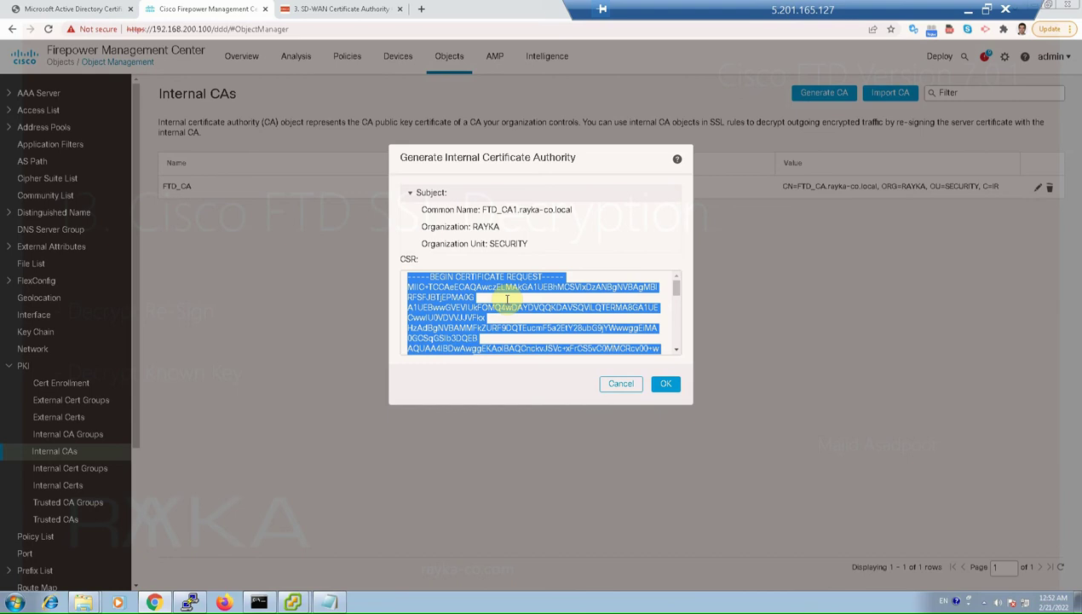
# - On the Active Directory Certificate Services site, start an advanced certificate request with the Subordinate Certification Authority template
pyautogui.click(106, 8)
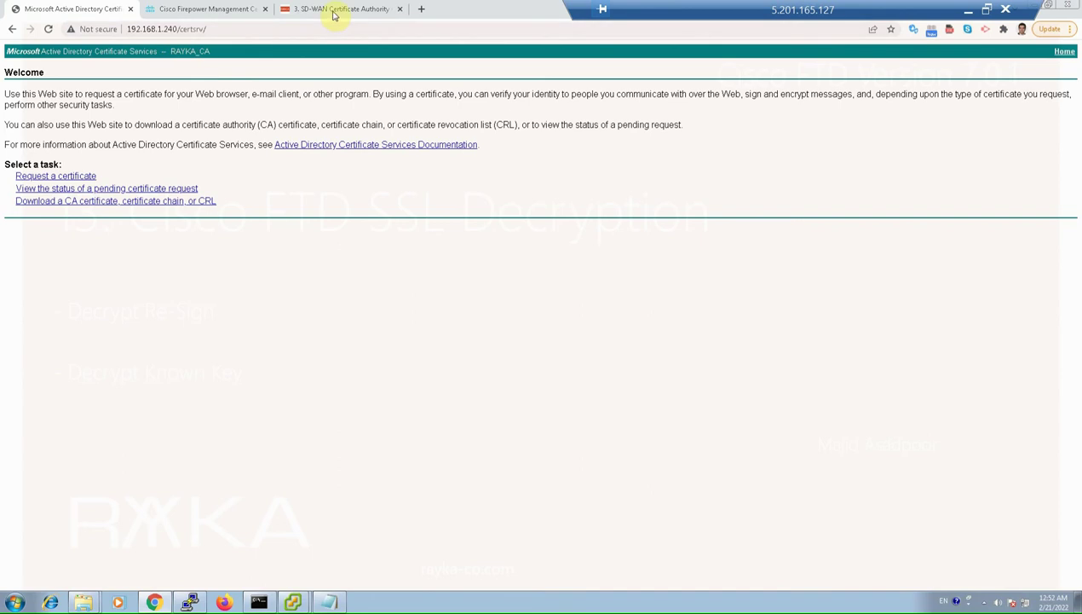
pyautogui.click(388, 10)
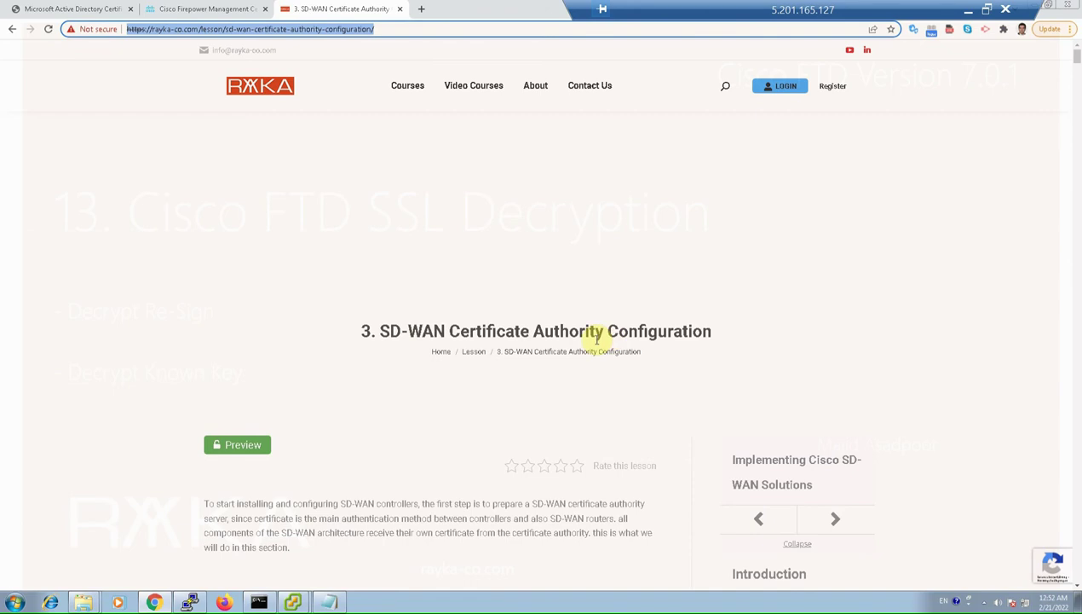
pyautogui.click(85, 11)
pyautogui.click(74, 178)
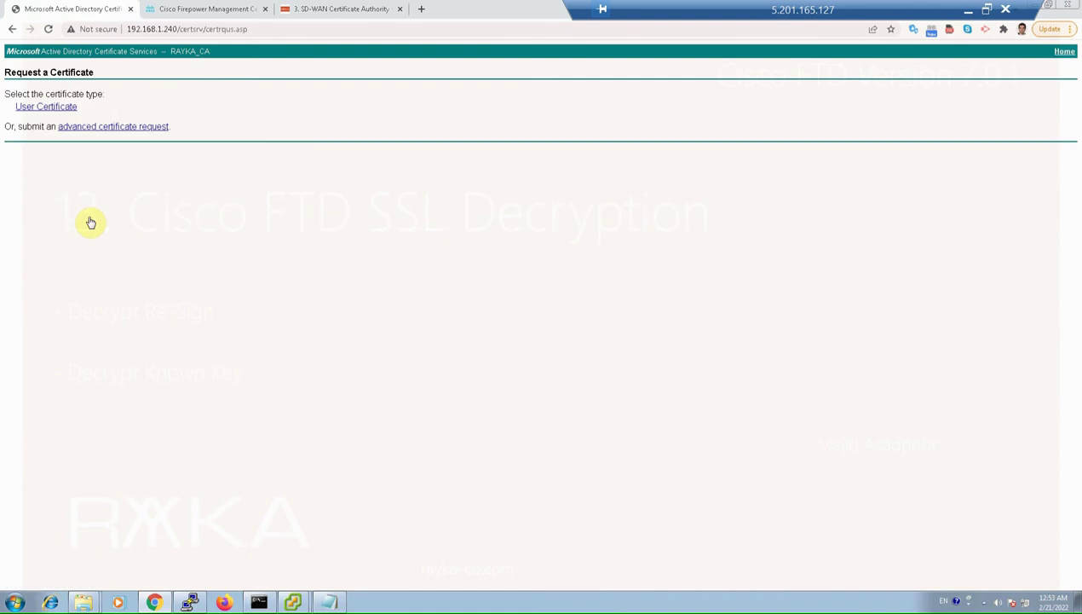
pyautogui.click(83, 127)
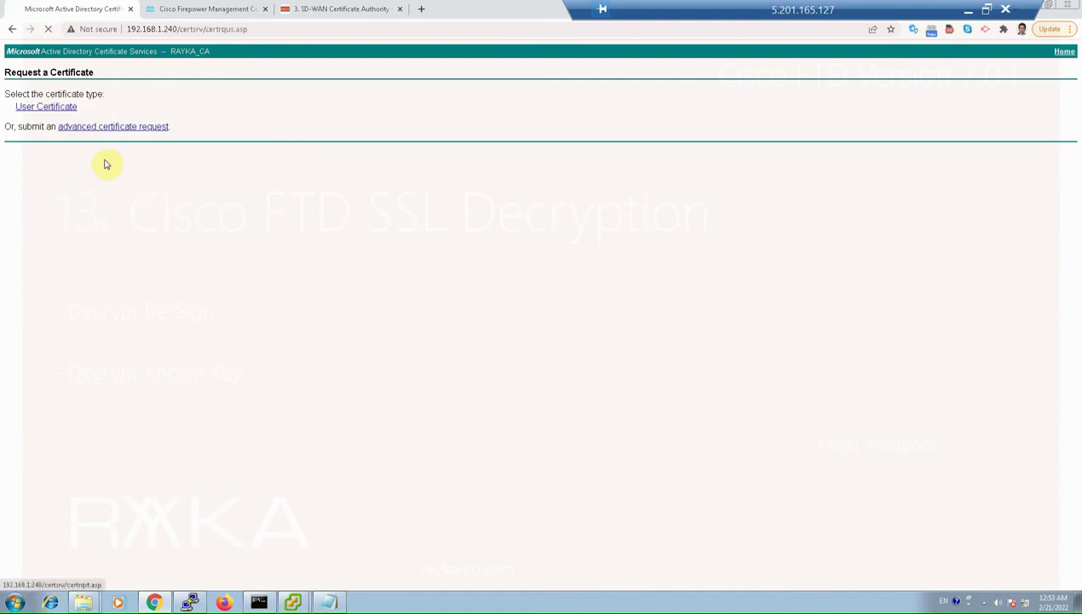
pyautogui.click(115, 216)
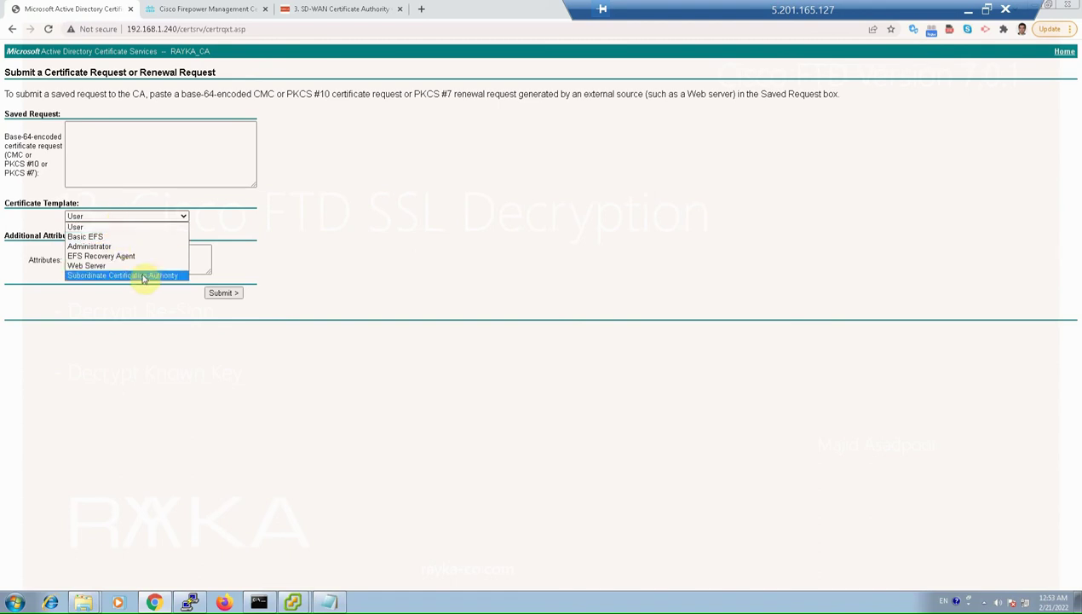
pyautogui.click(143, 276)
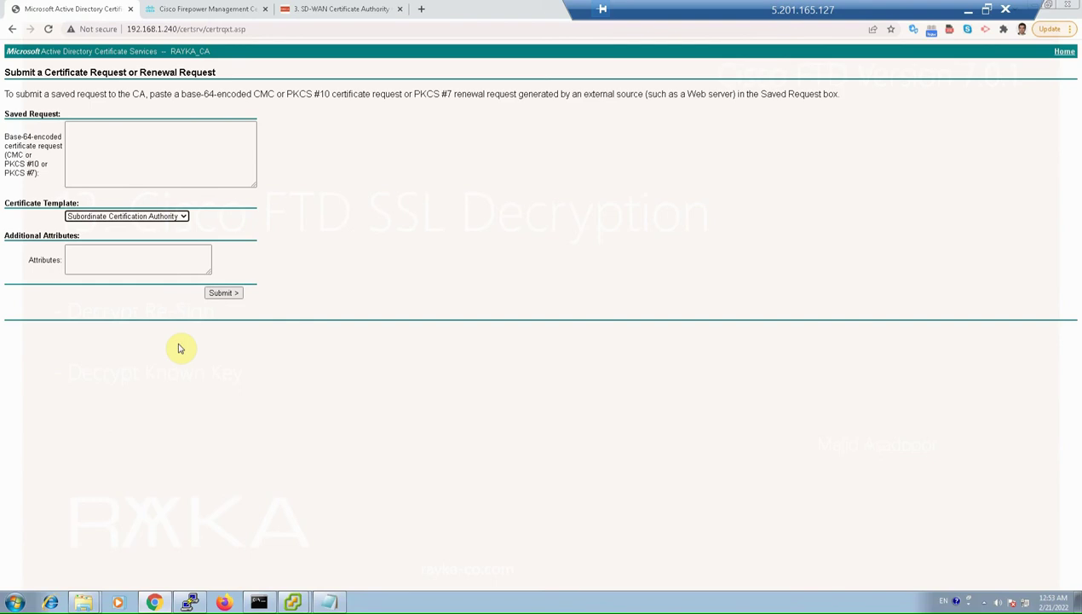
# - Paste the copied signing request as the saved request and submit it to the CA
pyautogui.click(145, 167)
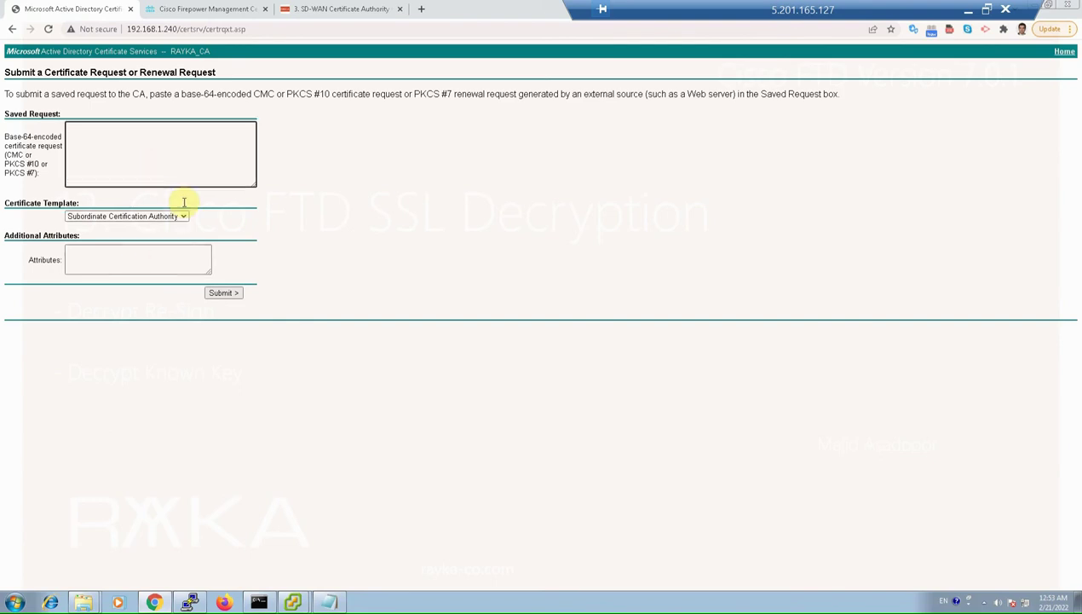
pyautogui.hotkey('ctrl', 'v')
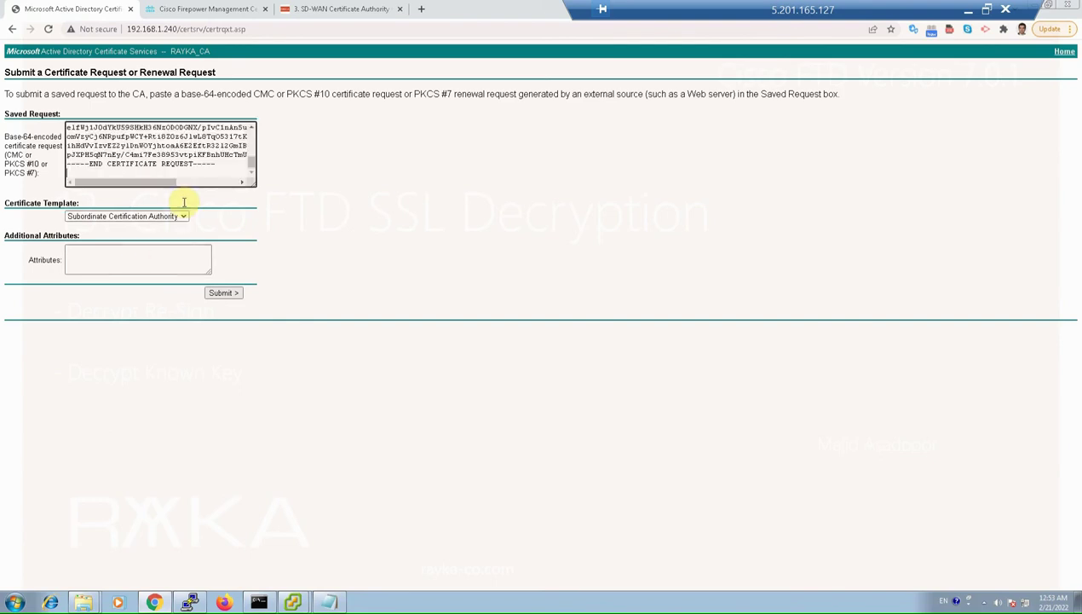
pyautogui.click(223, 294)
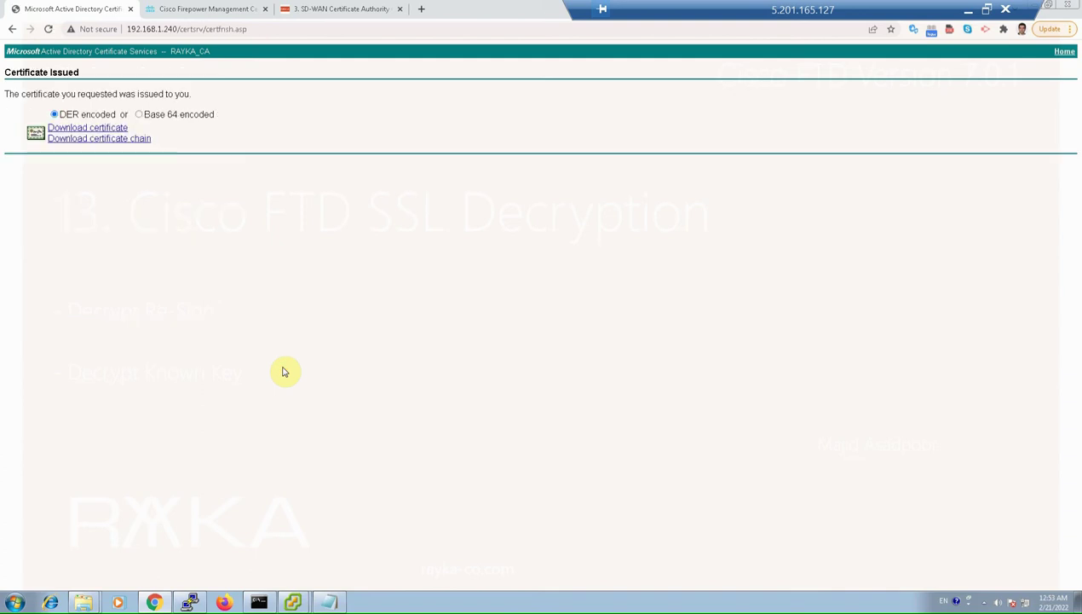
# - Download the issued certificate in Base 64 encoding and show the file in its folder
pyautogui.click(139, 114)
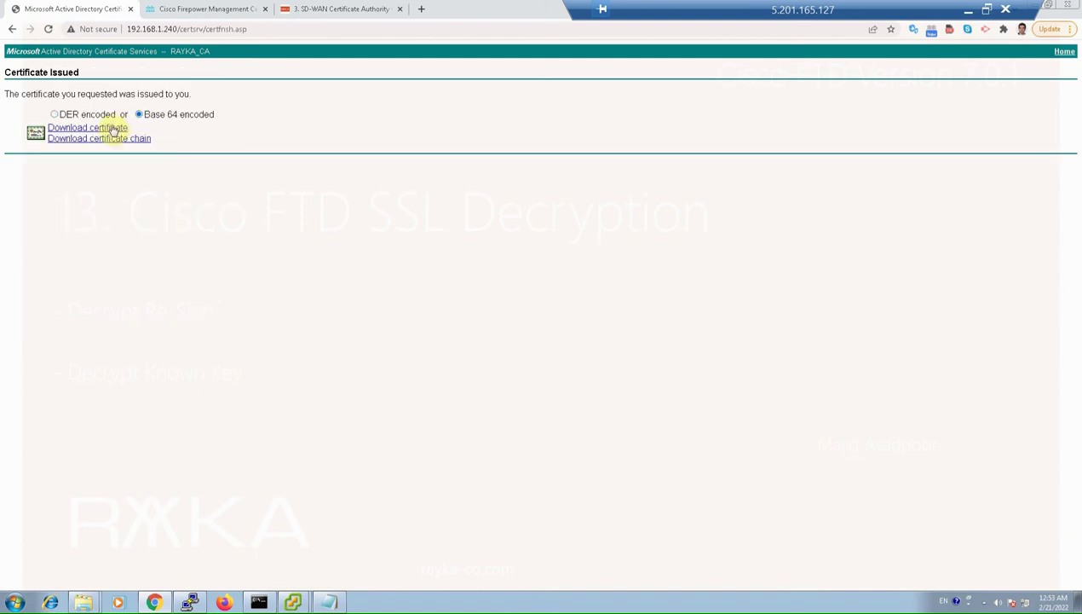
pyautogui.click(89, 128)
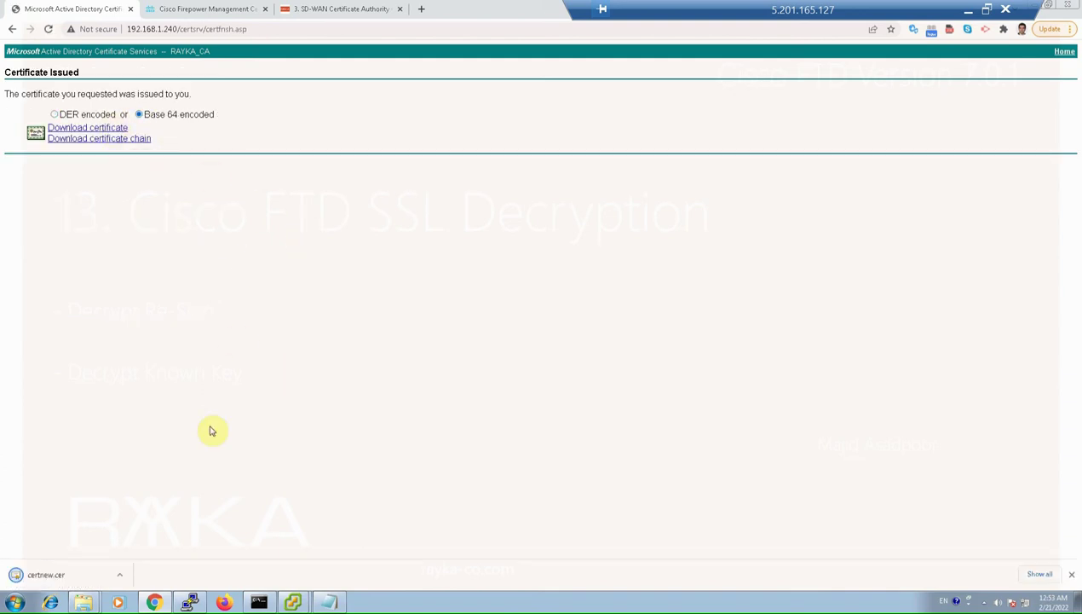
pyautogui.click(121, 573)
pyautogui.click(151, 536)
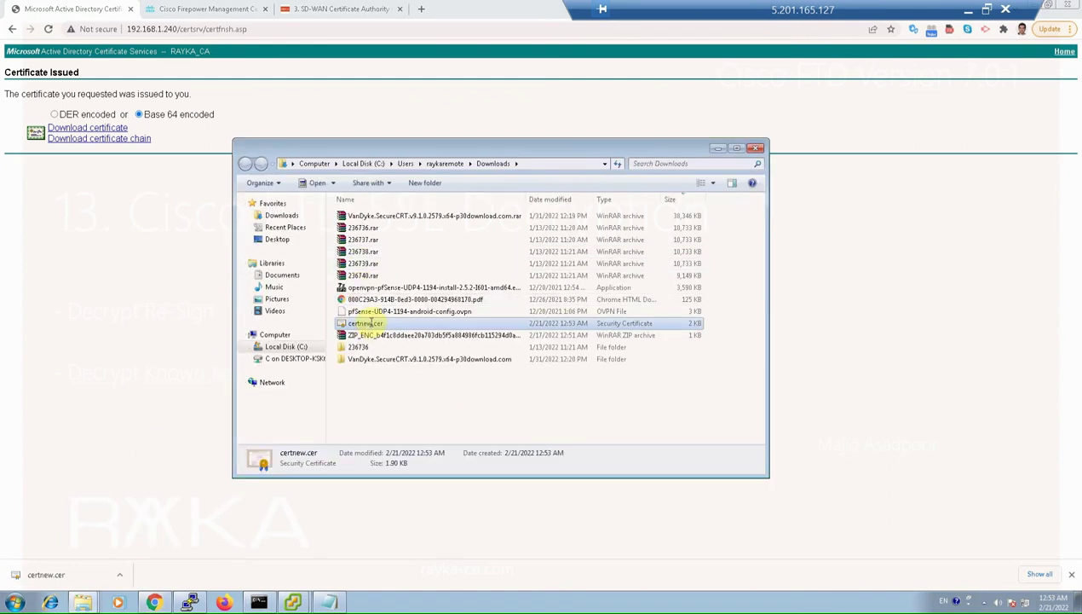
# - Rename the downloaded certnew.cer certificate file to FTD1_CA.cer
pyautogui.click(372, 323)
pyautogui.write('FT')
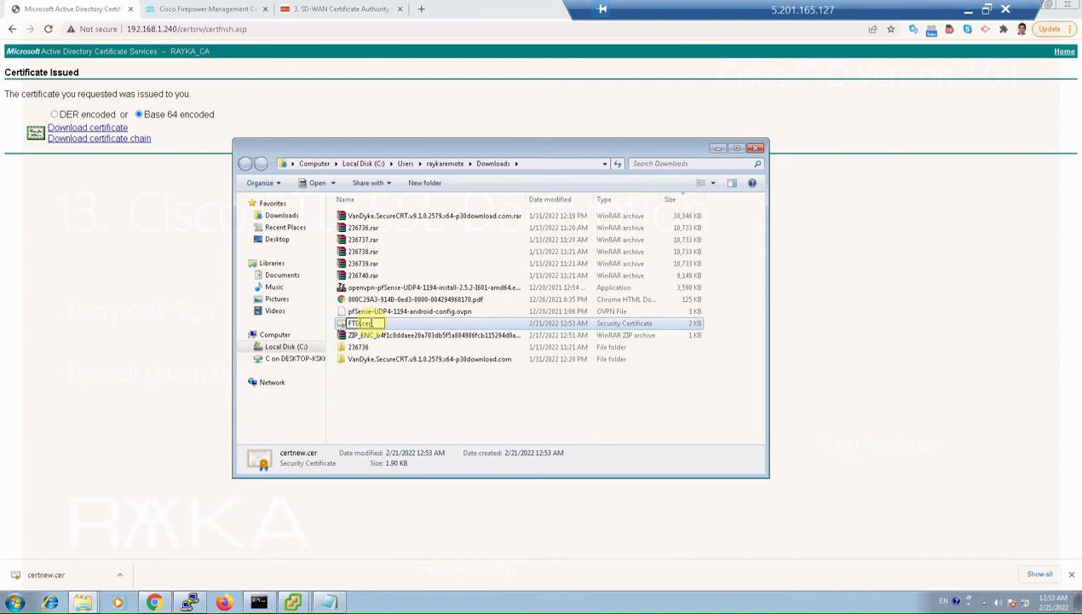
pyautogui.write('D_CA')
pyautogui.write('1')
# - Copy the path of the Downloads folder and return to the Firepower Management Center certificate request
pyautogui.click(540, 162)
pyautogui.hotkey('ctrl', 'c')
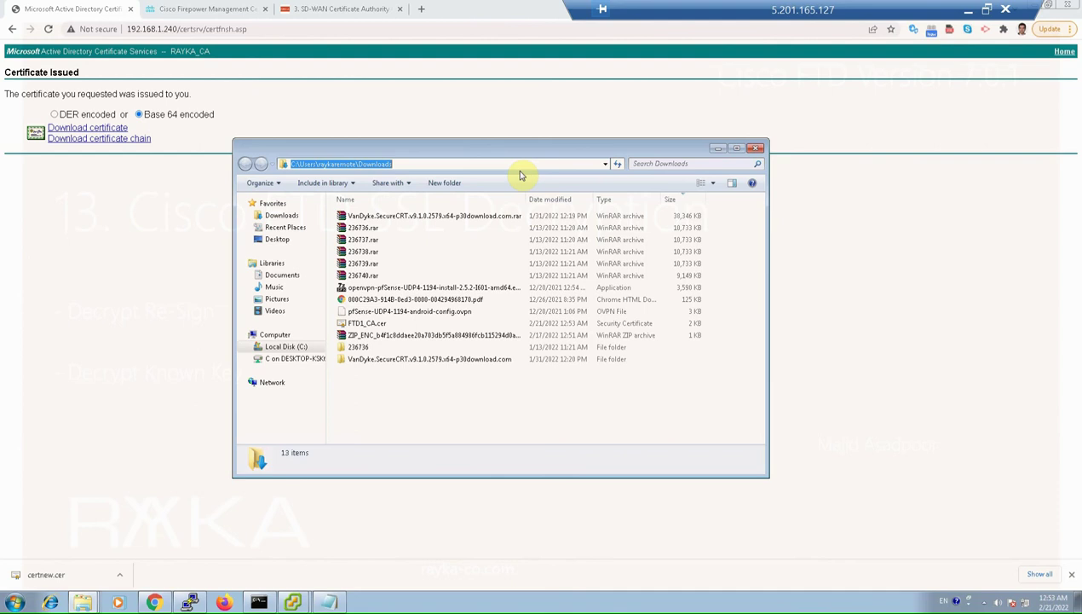
pyautogui.click(165, 8)
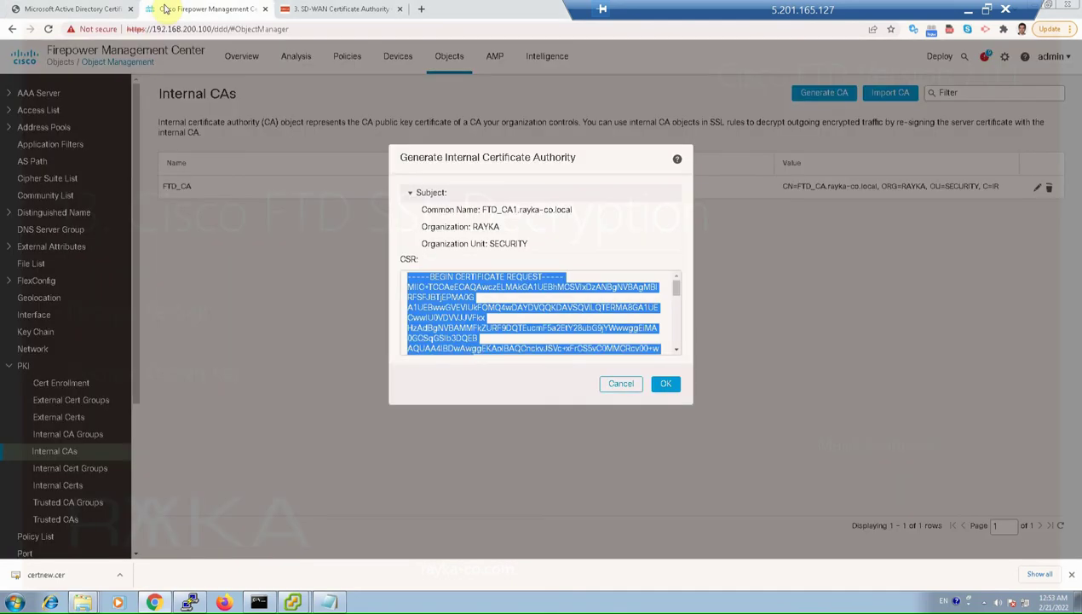
# - Finish the FTD_CA1 certificate request and start the certificate installation for the FTD_CA1 internal CA
pyautogui.click(665, 383)
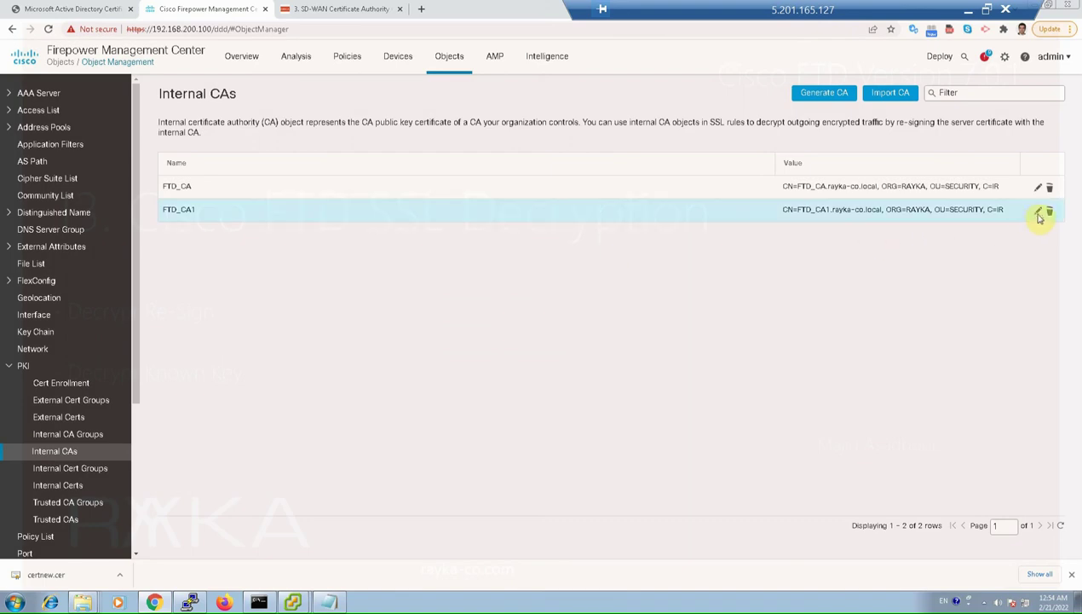
pyautogui.click(1037, 210)
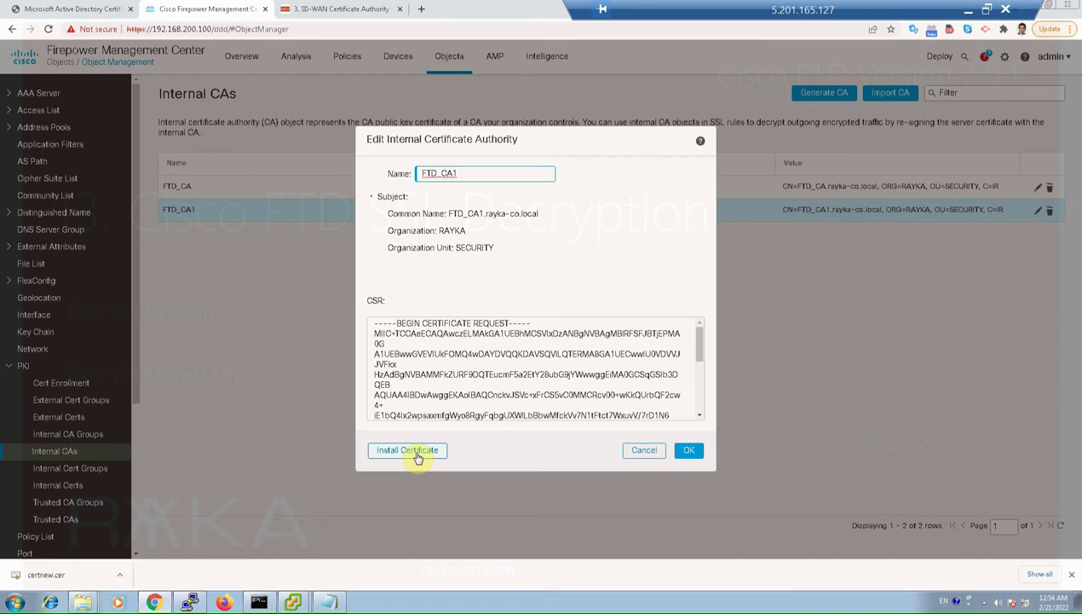
pyautogui.click(417, 452)
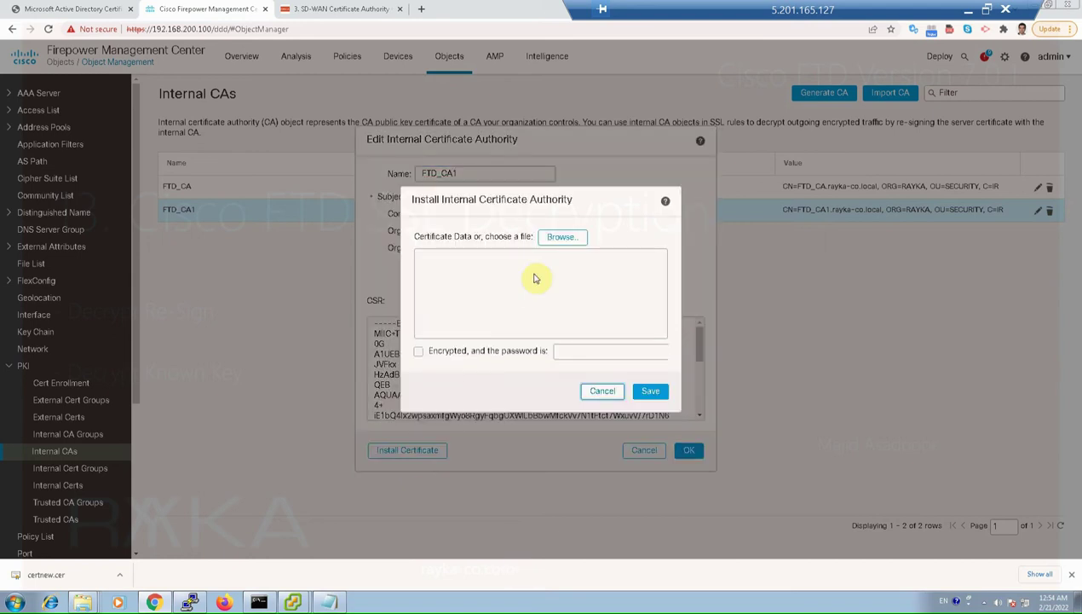
# - Install FTD1_CA.cer from the Downloads folder as the certificate of FTD_CA1 and save the internal CA
pyautogui.click(561, 237)
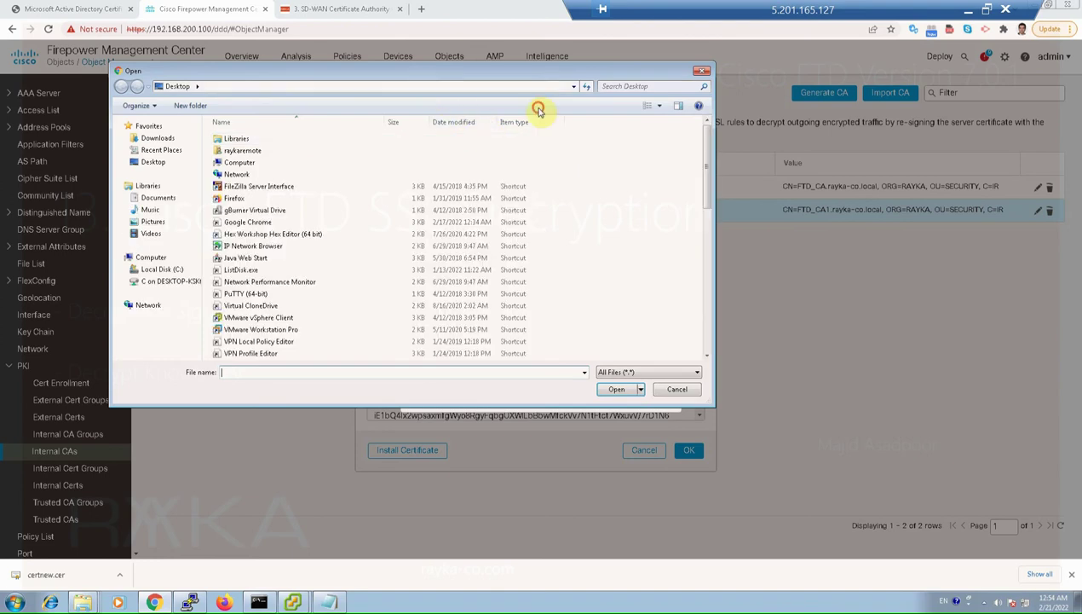
pyautogui.hotkey('ctrl', 'v')
pyautogui.press('Return')
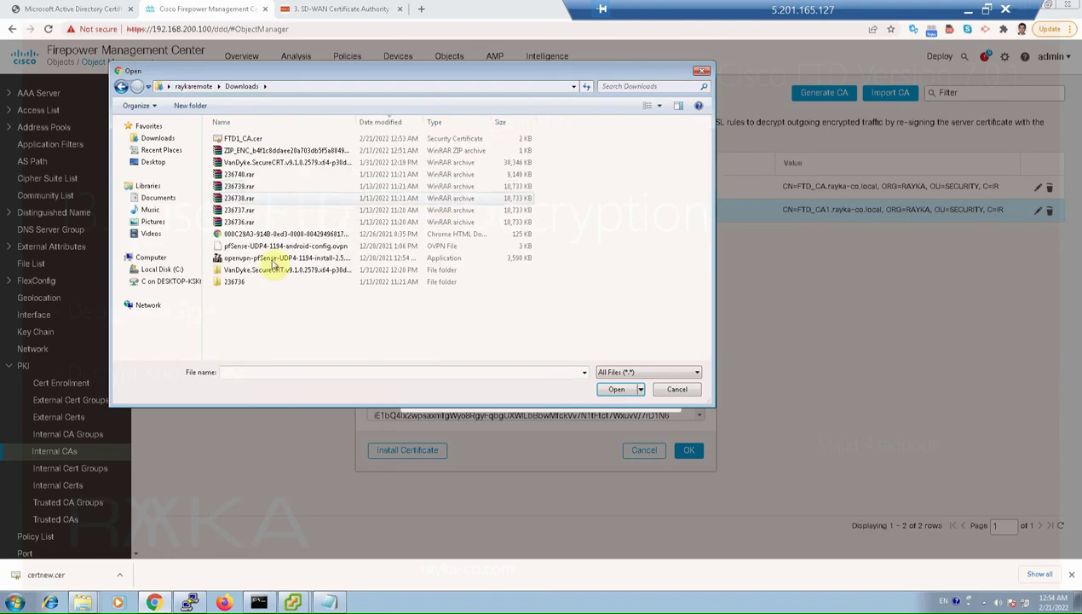
pyautogui.click(237, 138)
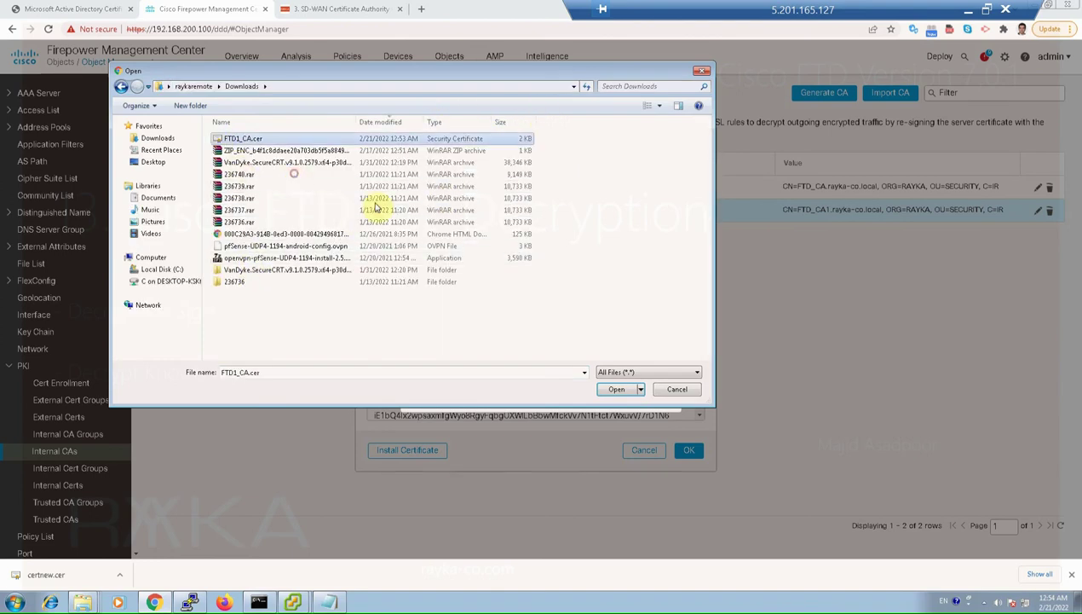
pyautogui.click(616, 389)
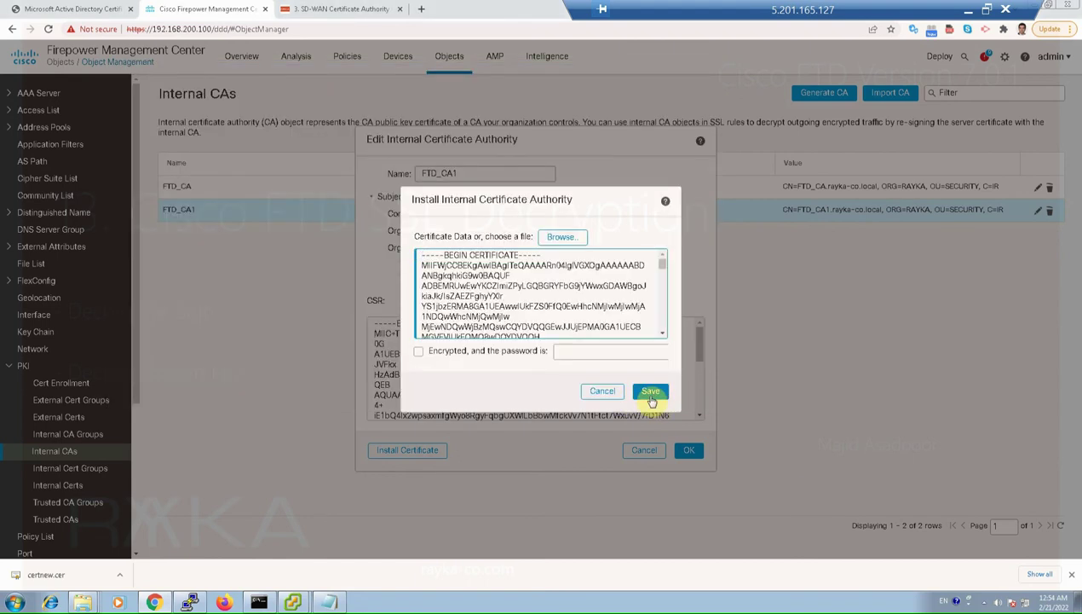
pyautogui.click(649, 392)
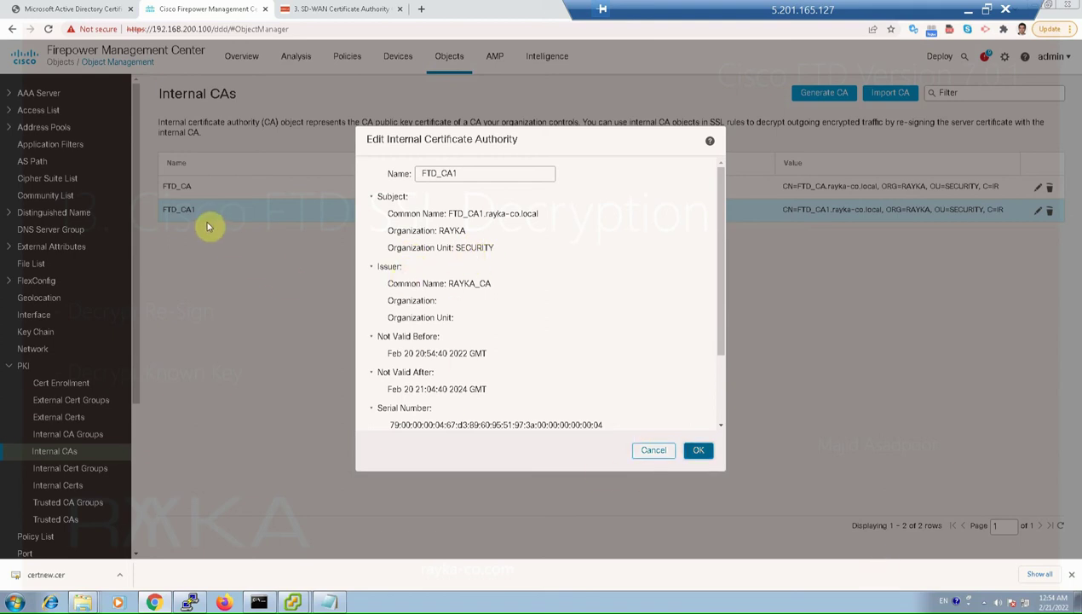
pyautogui.press('Return')
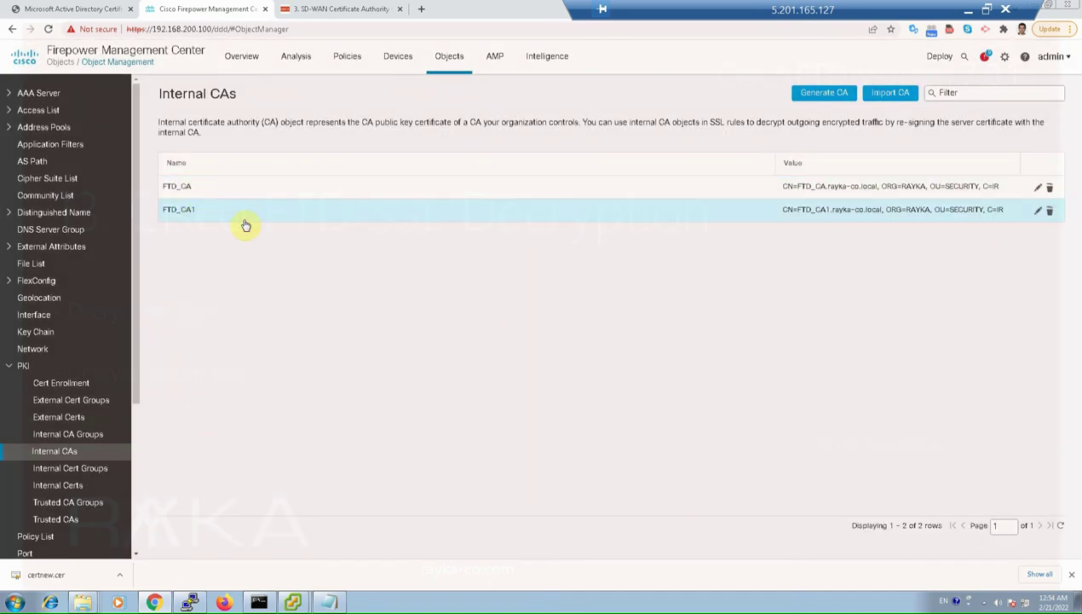
# - Delete the FTD_CA1 internal CA and confirm the deletion
pyautogui.click(1049, 210)
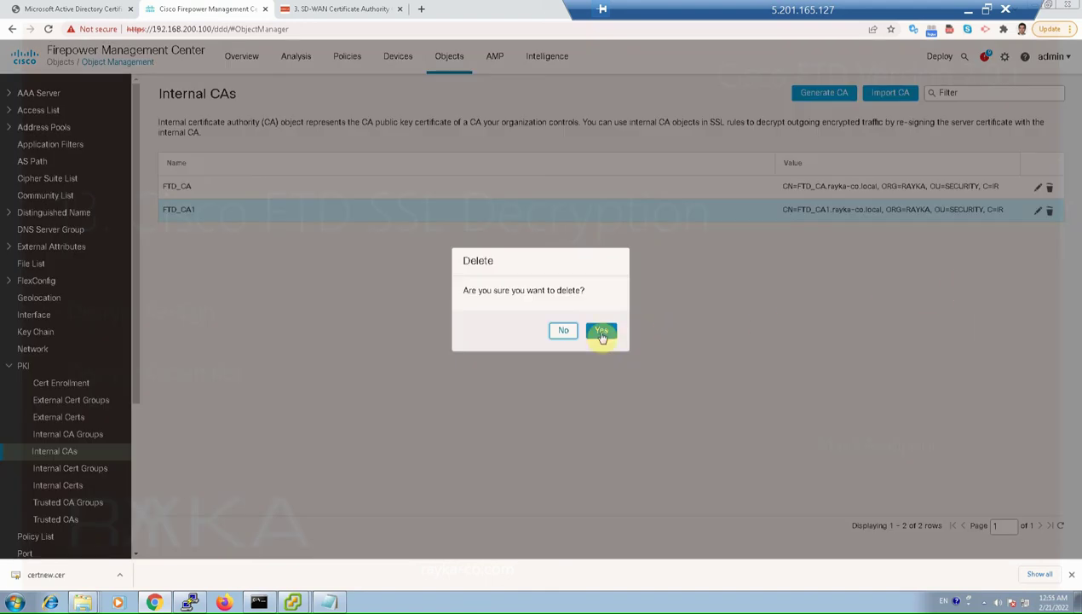
pyautogui.click(601, 333)
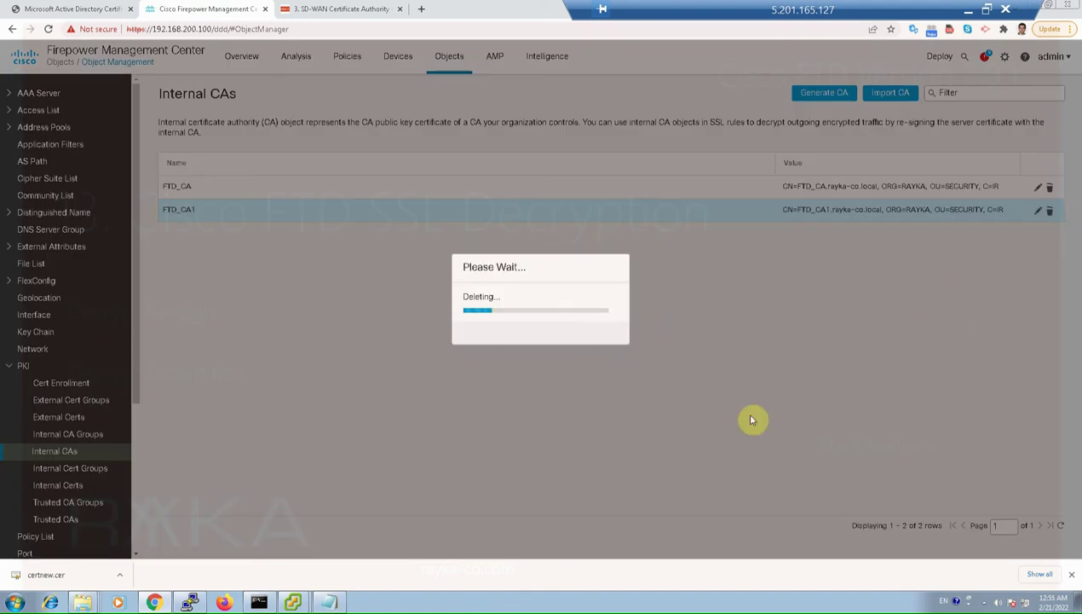
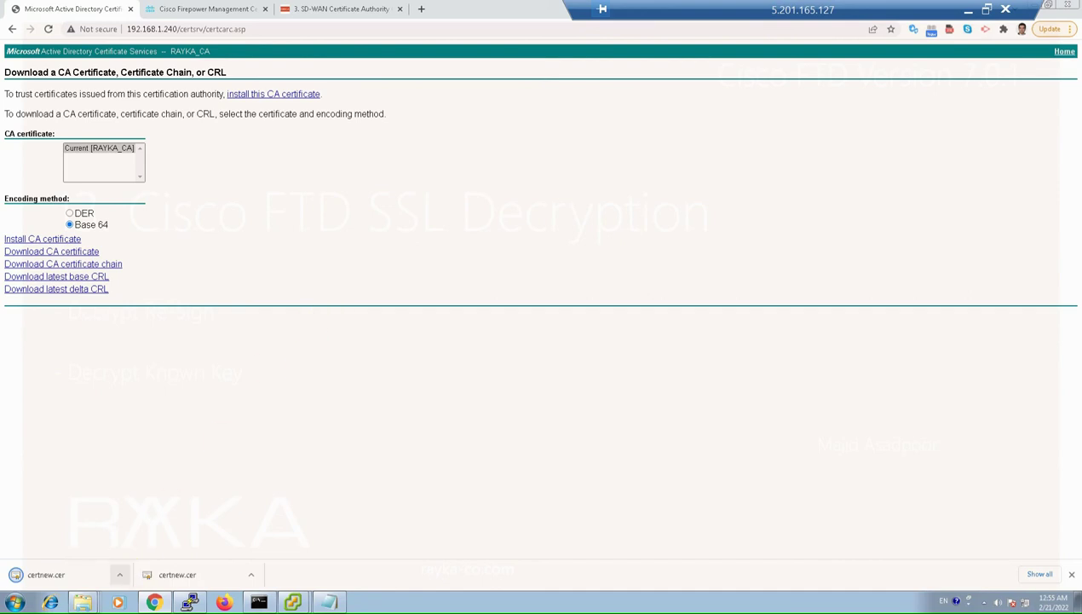
# - Show the newly downloaded CA certificate in its folder and rename certnew.cer to CA.cer
pyautogui.click(121, 574)
pyautogui.click(145, 535)
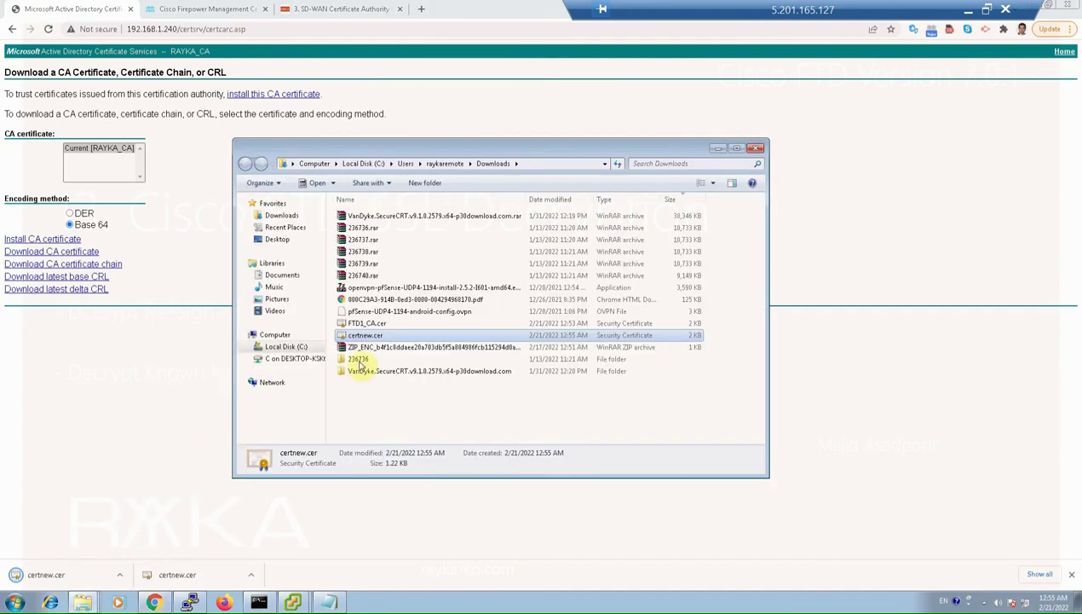
pyautogui.press('F2')
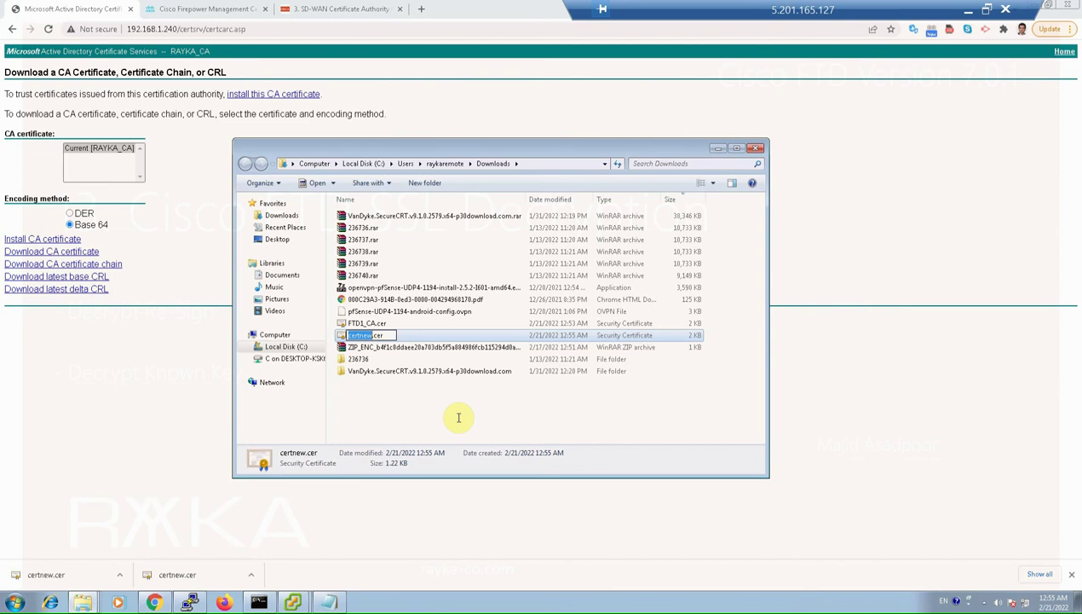
pyautogui.write('ca')
pyautogui.press('Return')
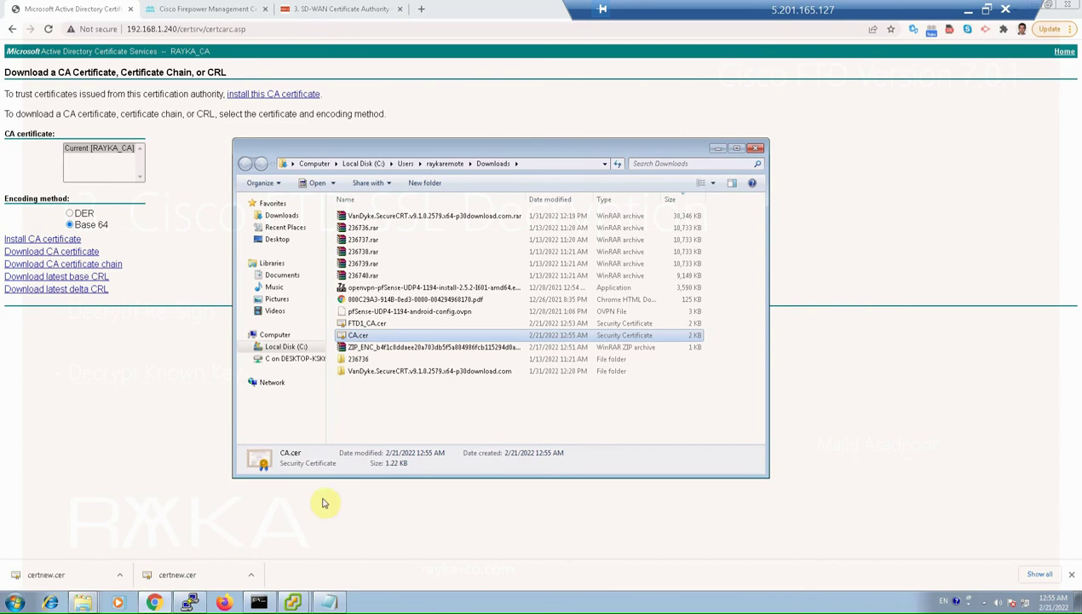
pyautogui.click(321, 500)
# - In Firepower Management Center, prepare a trusted CA import named RAYKA and load CA.cer from Downloads as its certificate data
pyautogui.click(183, 11)
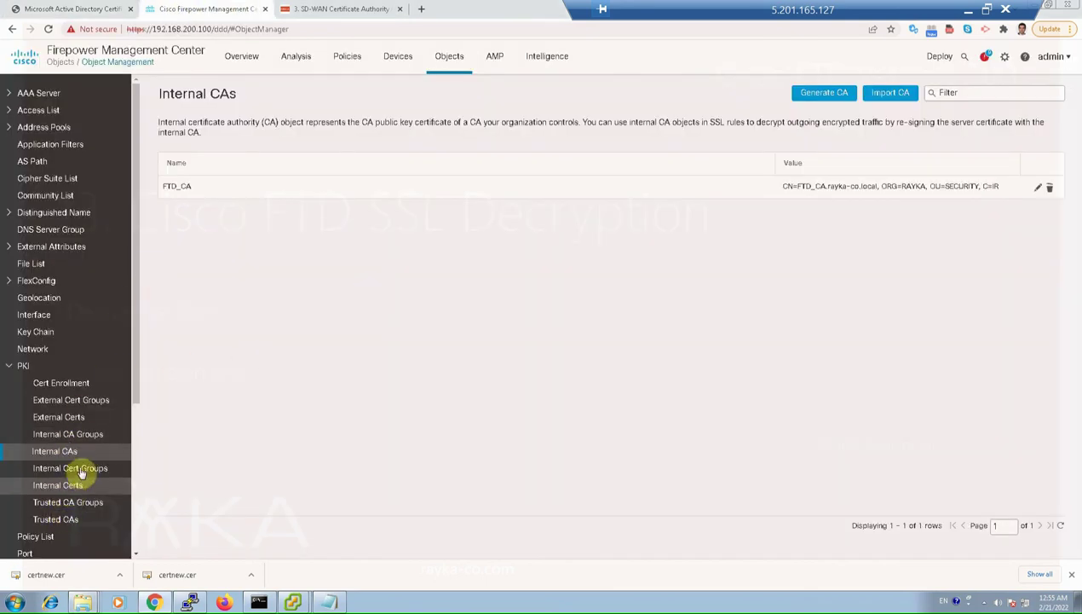
pyautogui.click(69, 519)
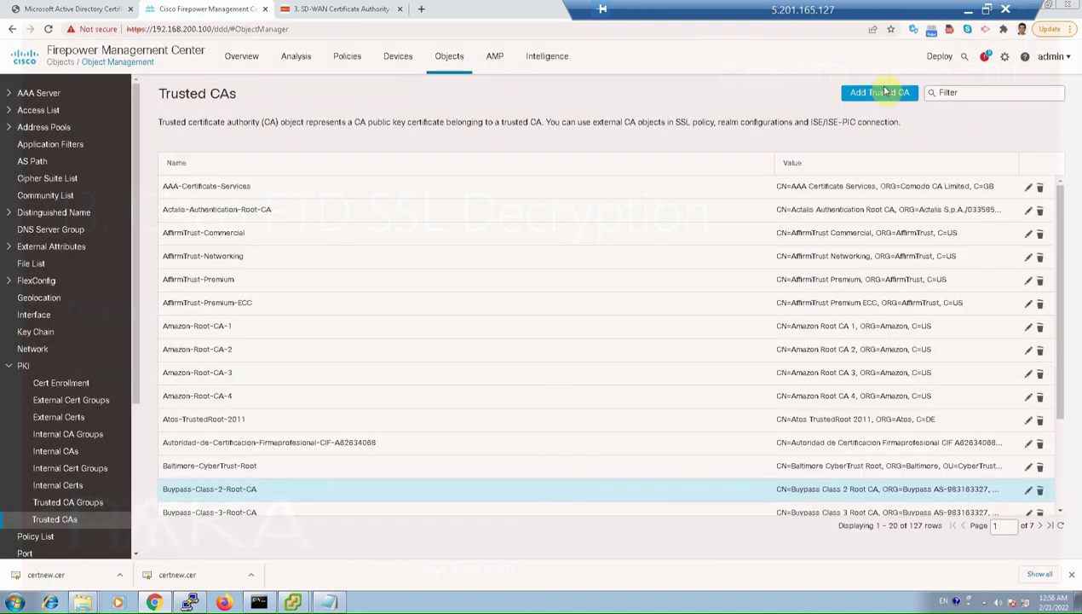
pyautogui.click(883, 92)
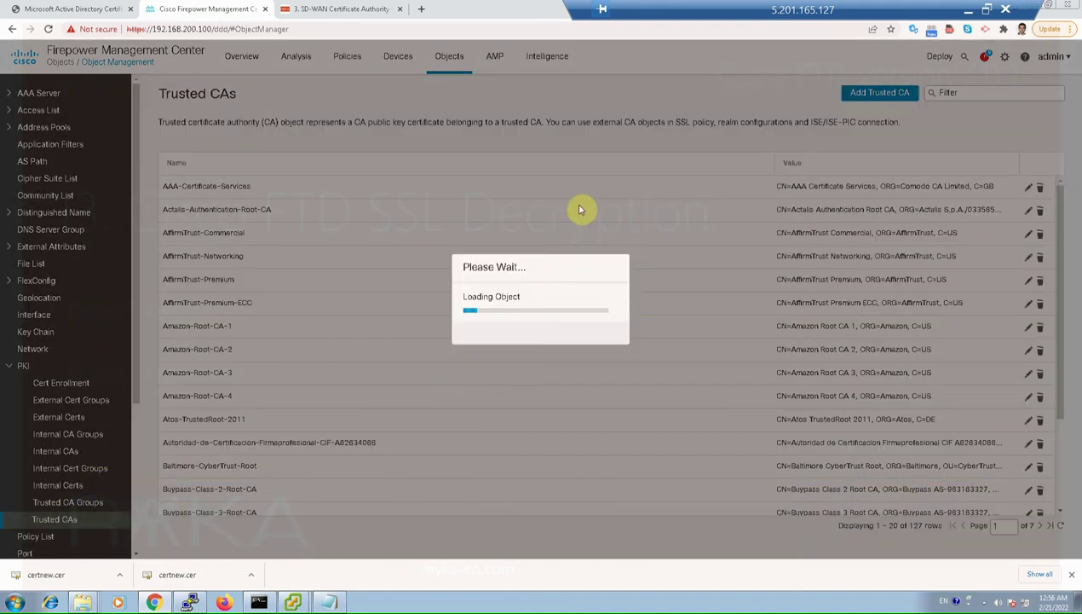
pyautogui.click(435, 201)
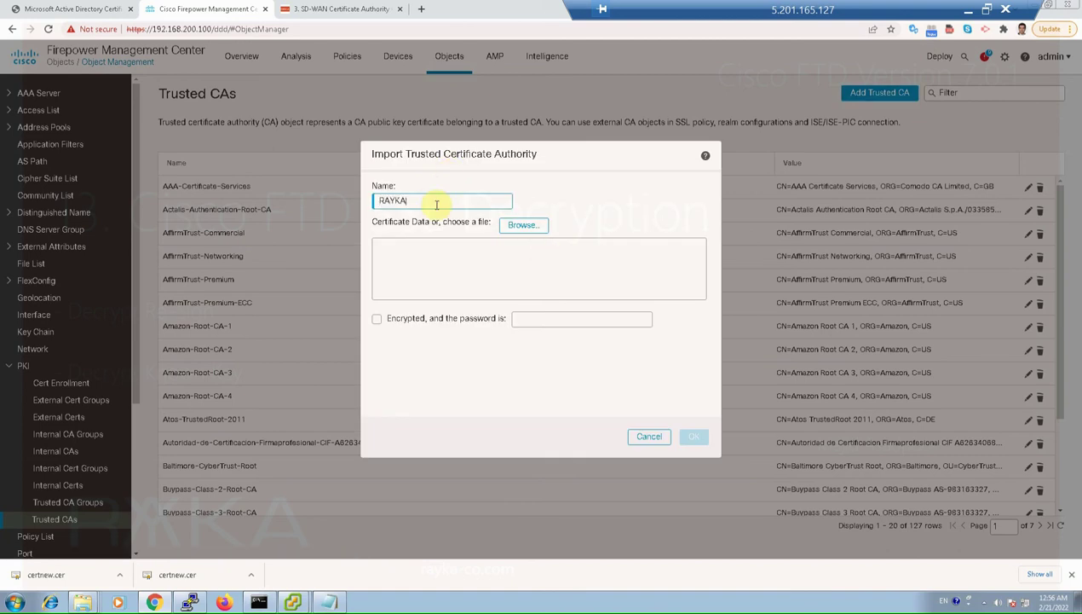
pyautogui.click(571, 285)
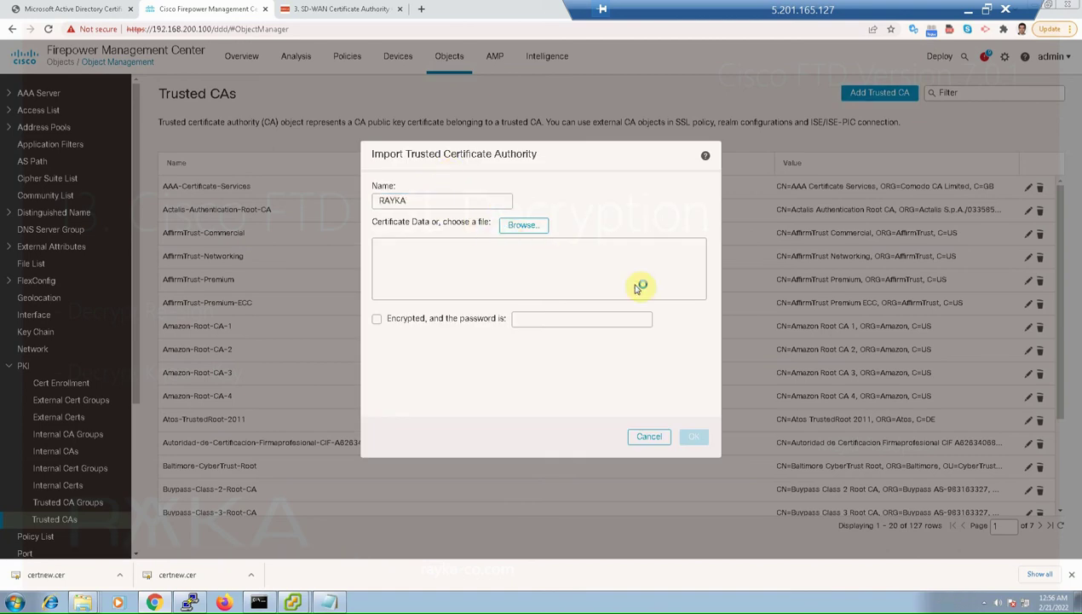
pyautogui.click(523, 227)
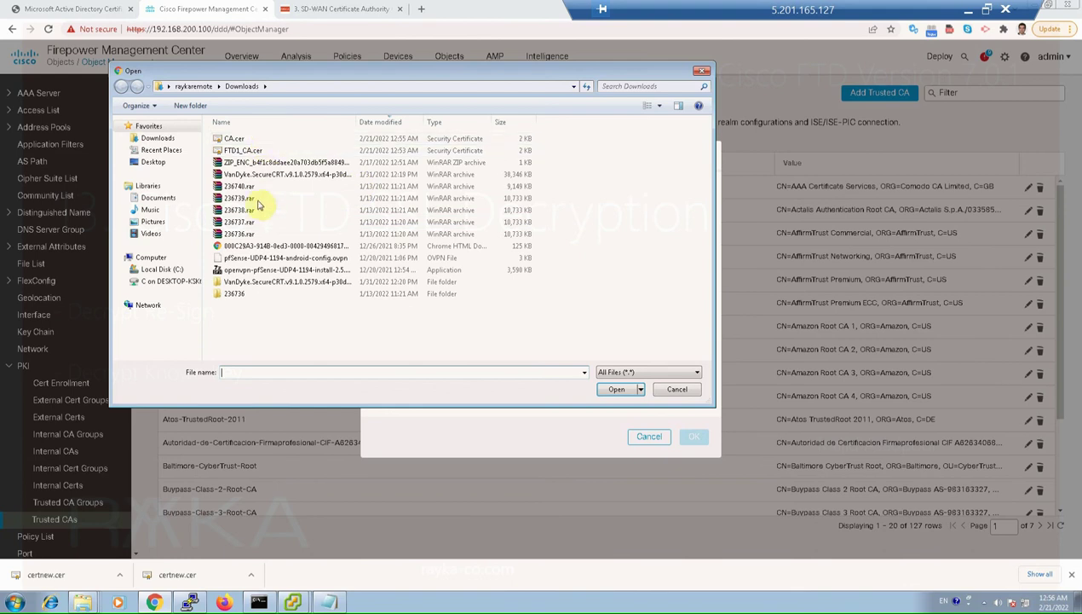
pyautogui.doubleClick(234, 139)
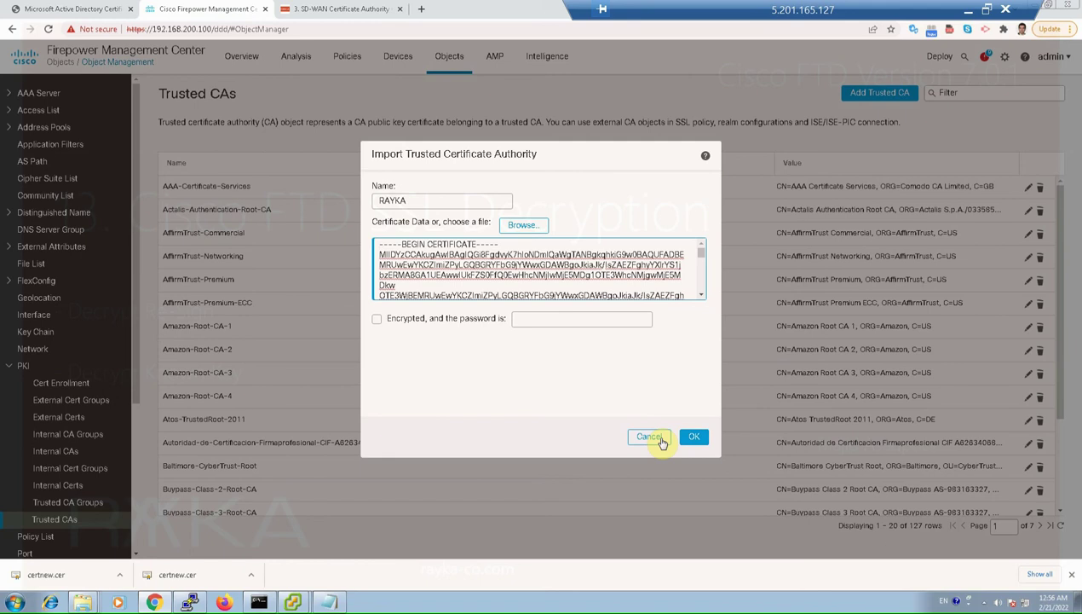
pyautogui.click(965, 100)
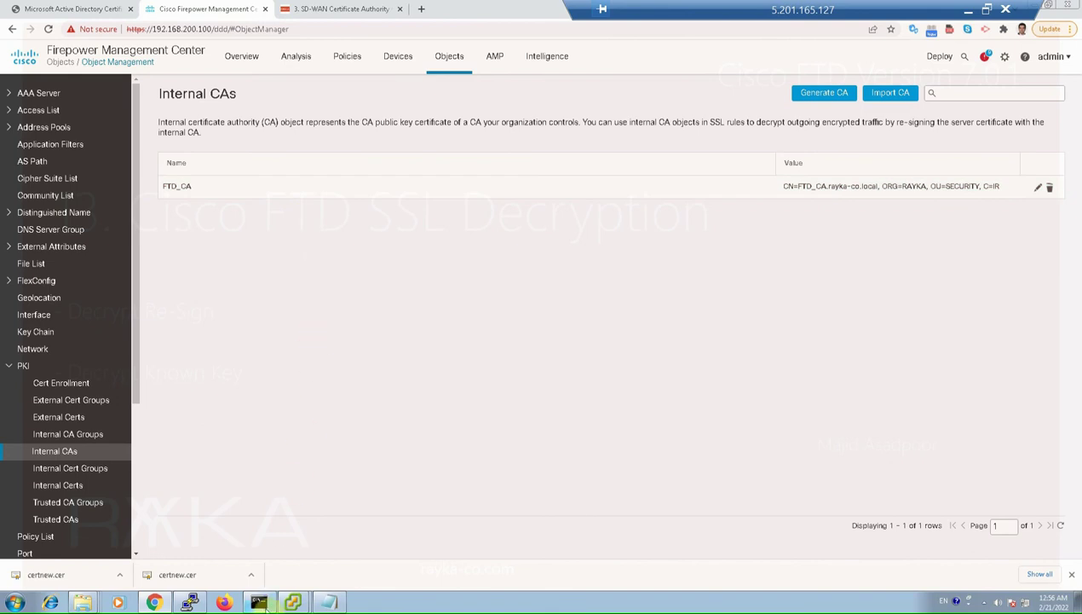
# - Switch to the Windows7-Test virtual machine console, show its desktop and move the RAYKA_CA certificate file to a free spot
pyautogui.moveTo(292, 601)
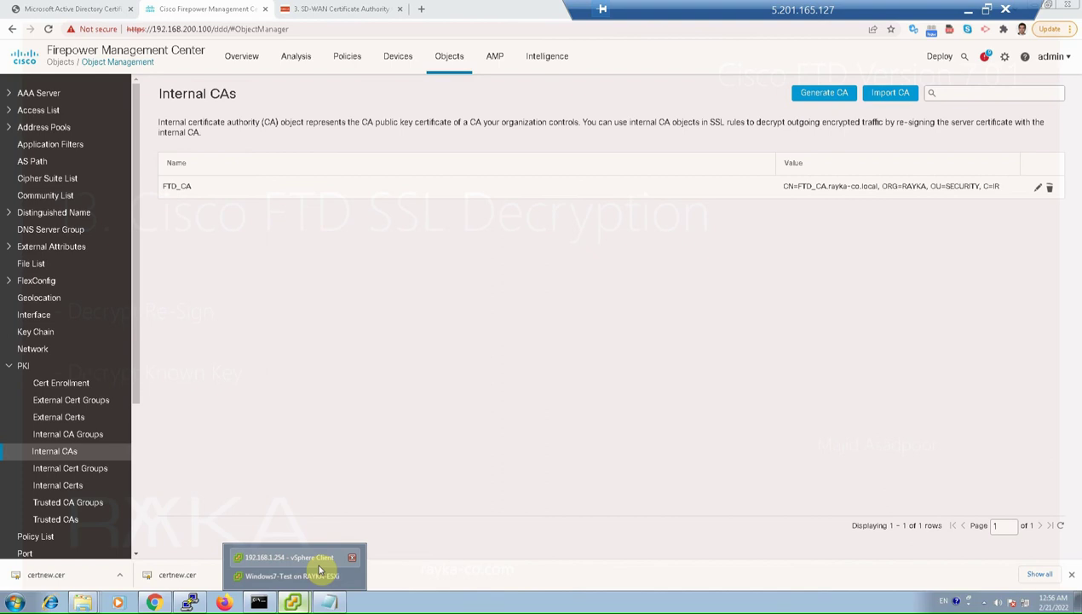
pyautogui.click(293, 576)
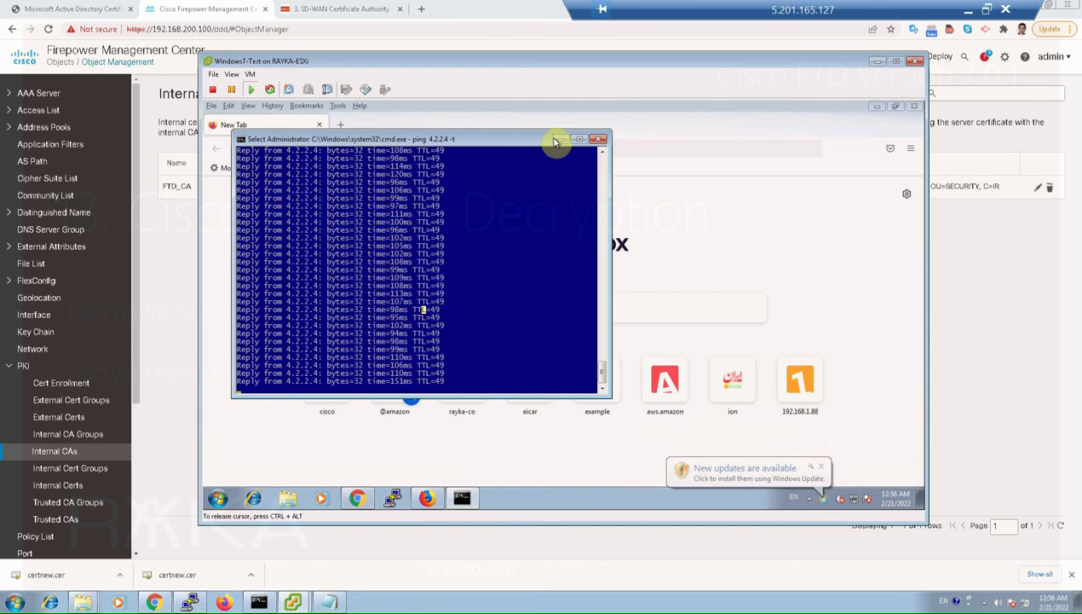
pyautogui.click(874, 111)
pyautogui.press('super+d')
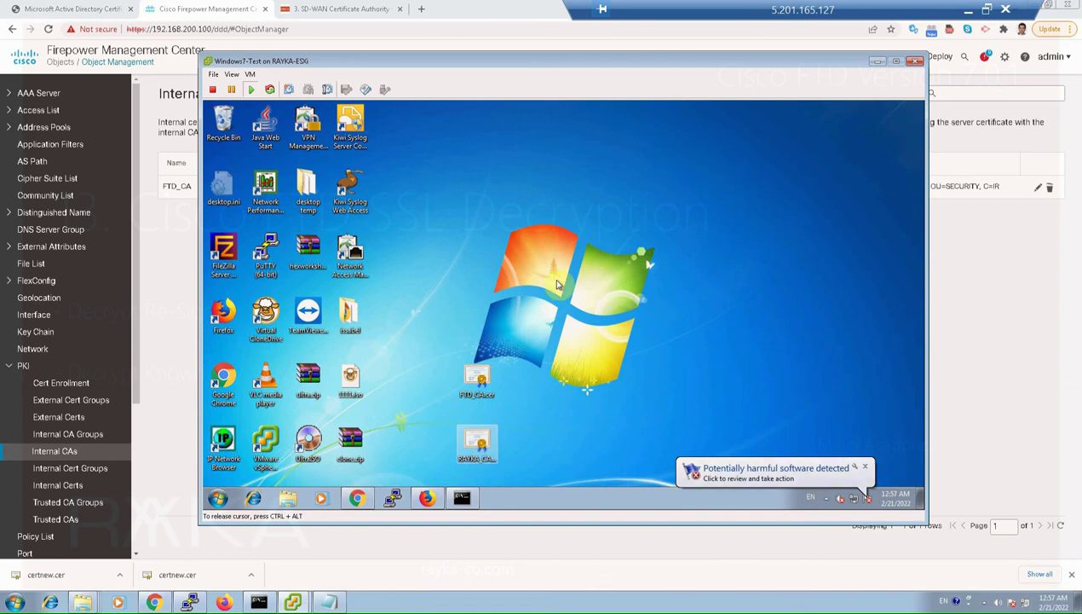
pyautogui.moveTo(477, 443); pyautogui.dragTo(539, 313)
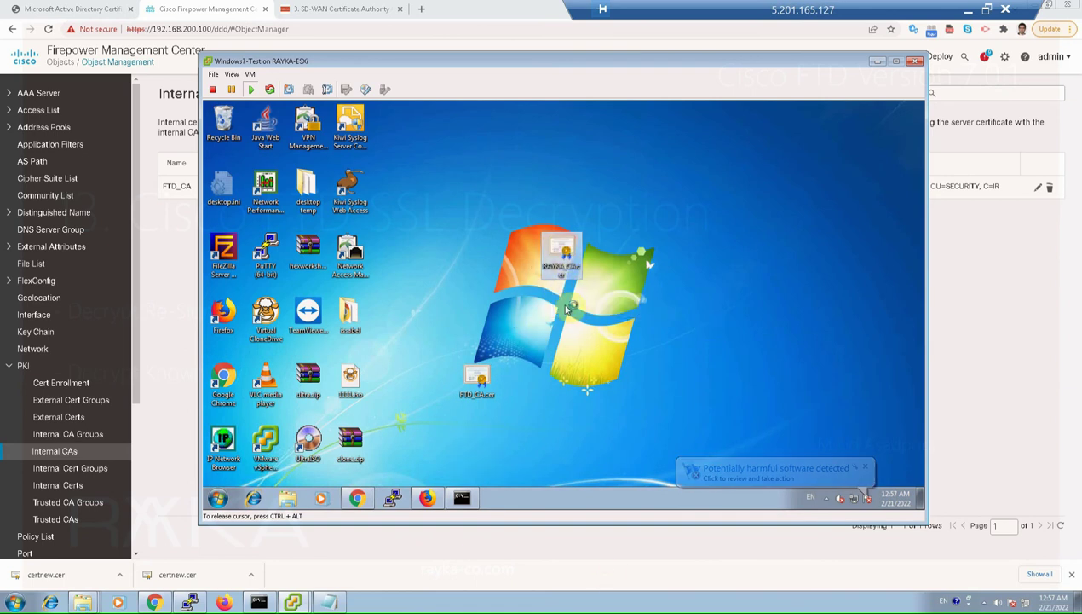
pyautogui.doubleClick(560, 253)
pyautogui.click(358, 348)
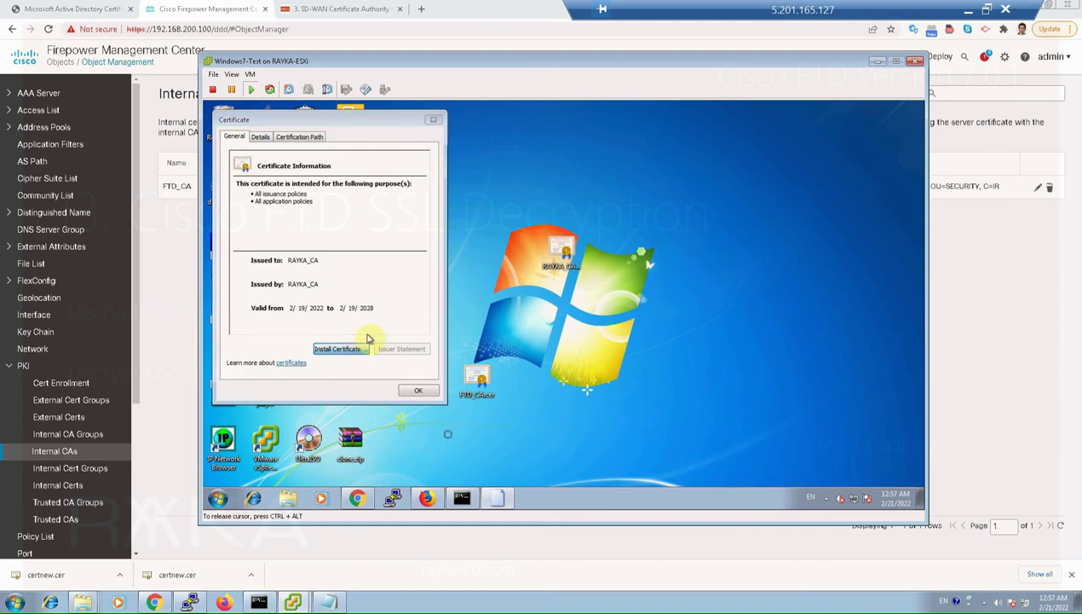
pyautogui.click(440, 399)
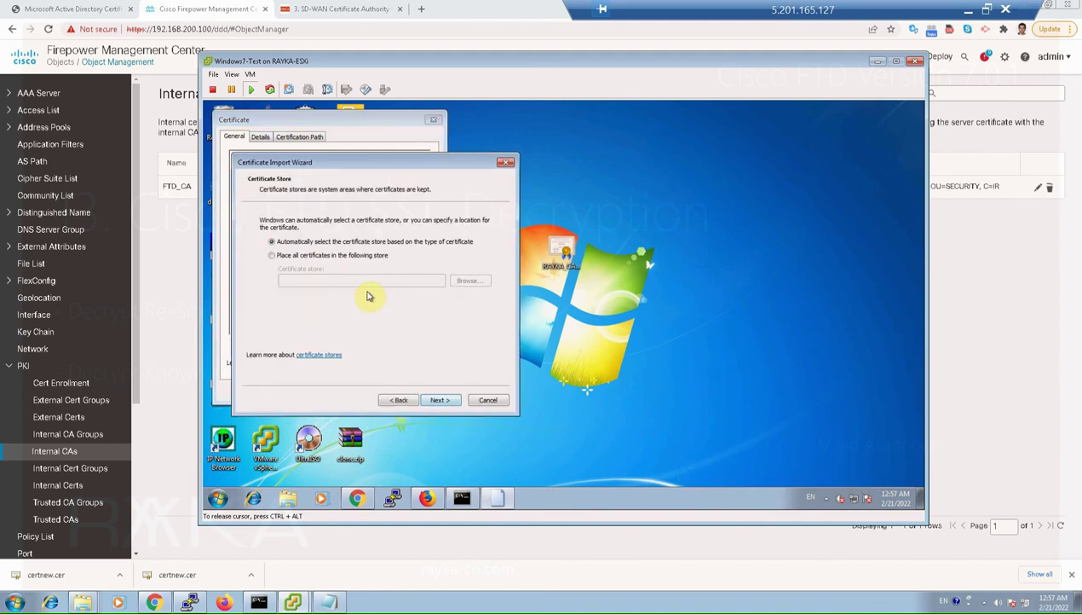
pyautogui.click(272, 255)
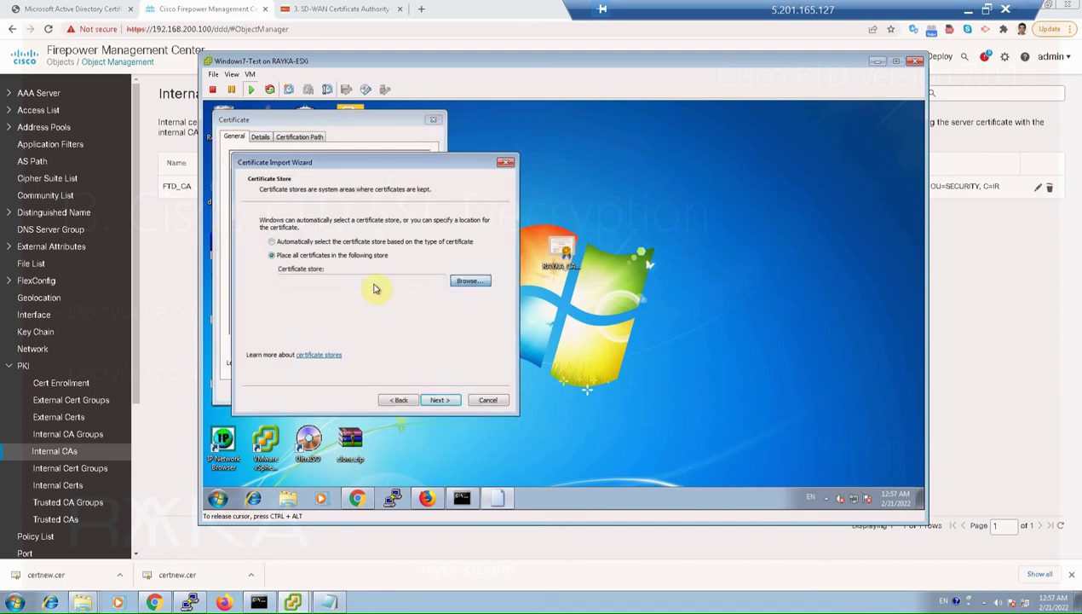
pyautogui.click(470, 280)
pyautogui.click(322, 228)
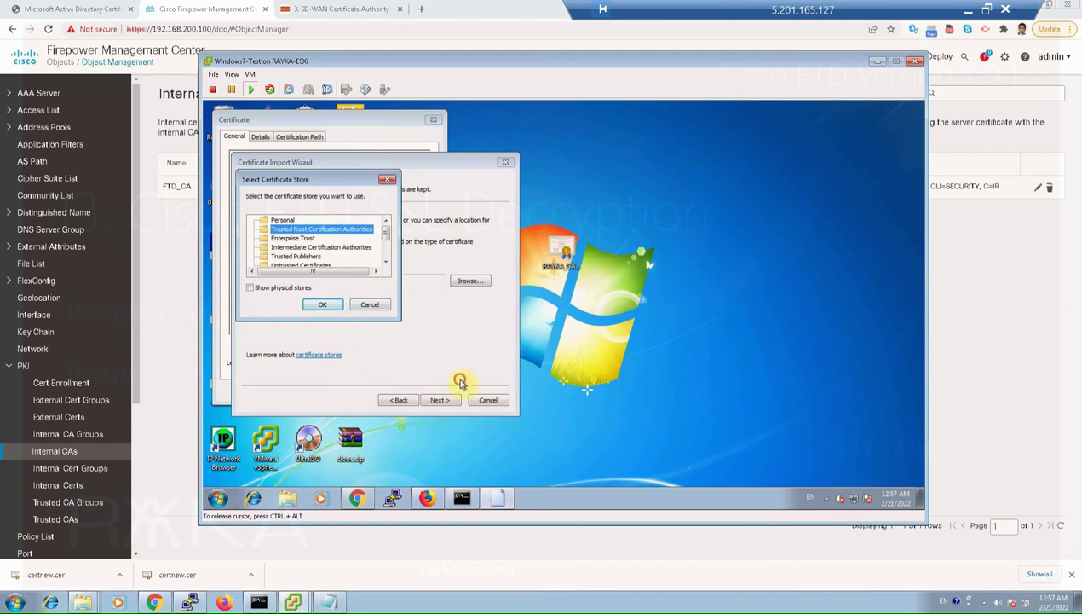
pyautogui.click(369, 304)
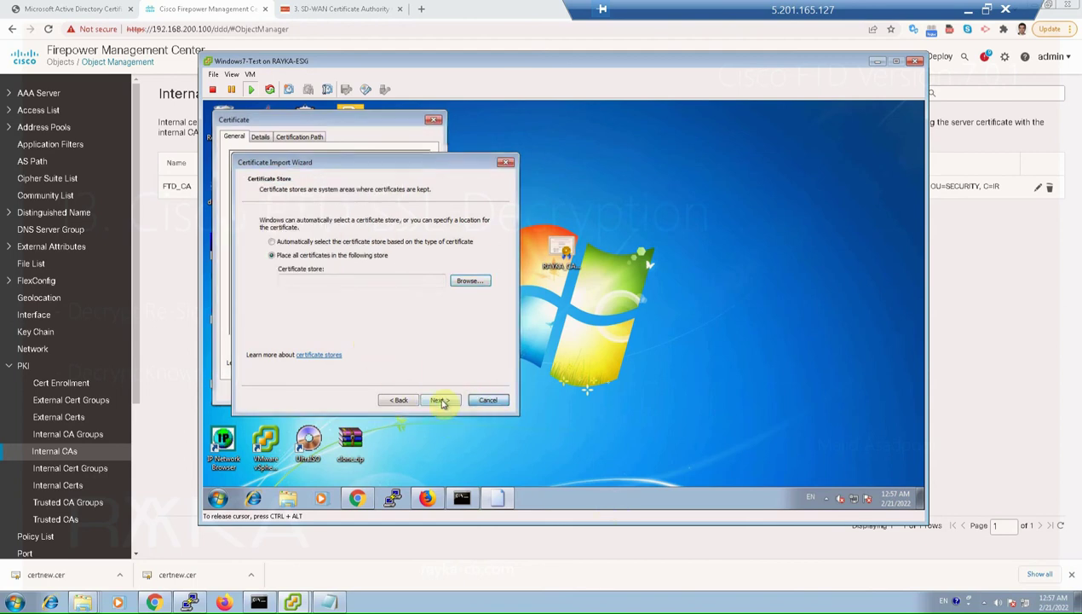
pyautogui.click(486, 400)
pyautogui.press('Return')
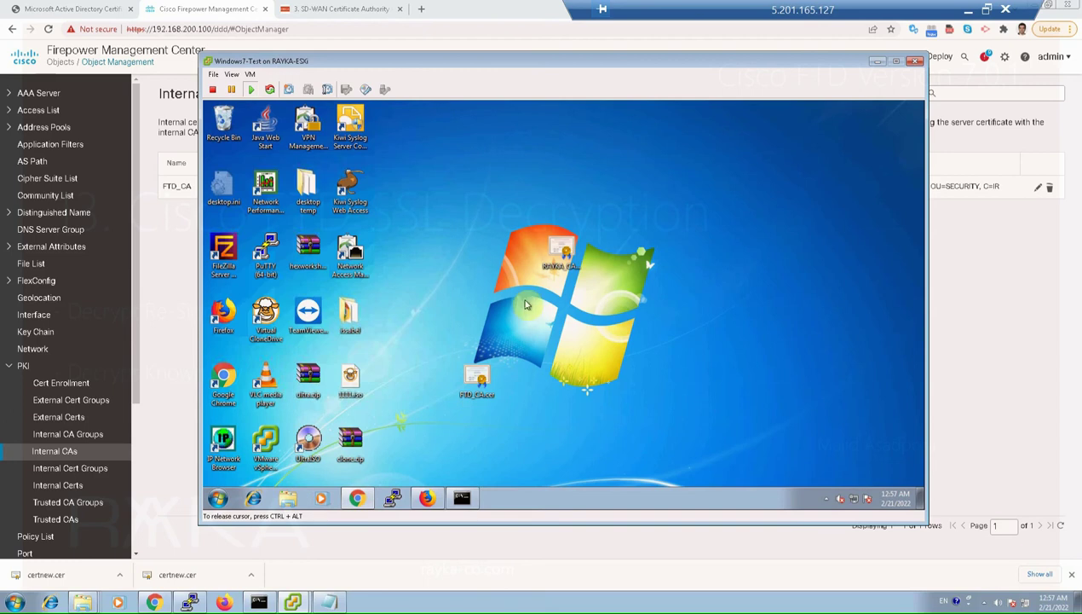
# - Leave the Windows7-Test console and return to the Internal CAs page in Firepower Management Center
pyautogui.click(552, 305)
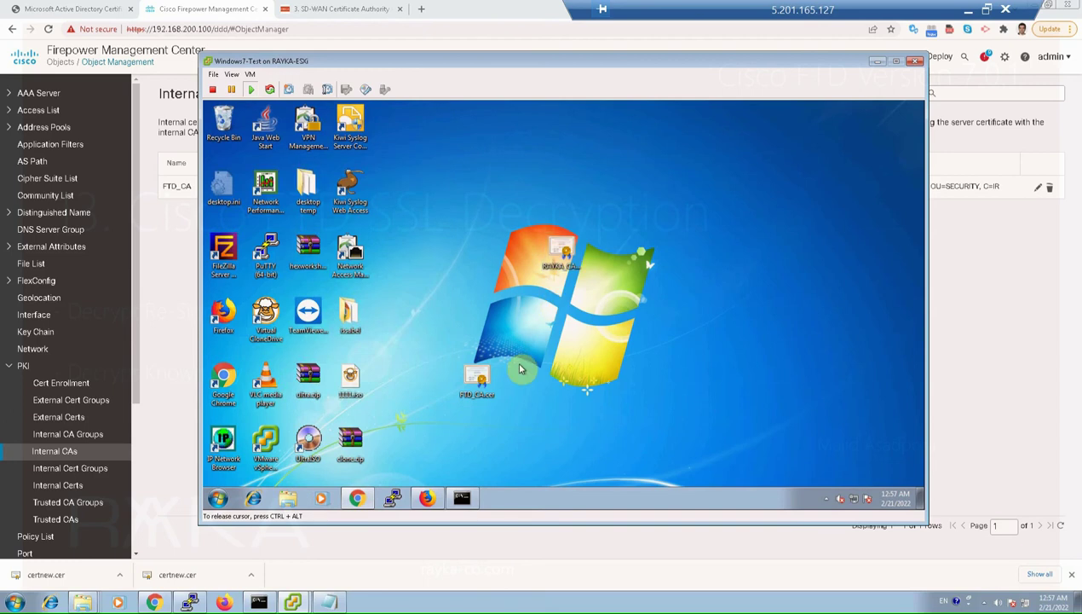
pyautogui.click(192, 298)
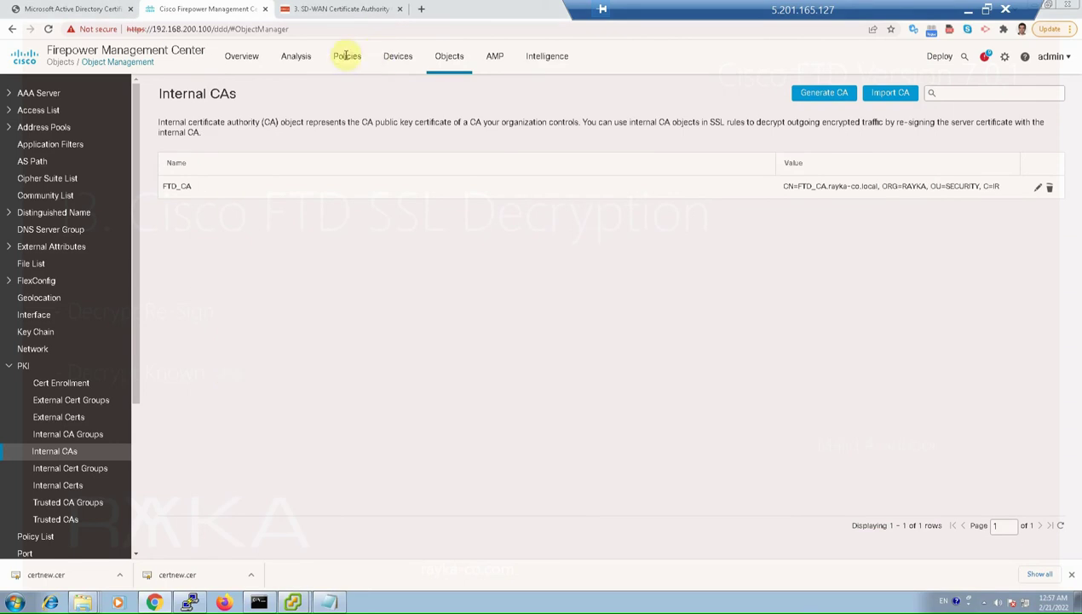
# - Create a new SSL policy named SSL Policy 1 with the default action Do not decrypt
pyautogui.moveTo(423, 77)
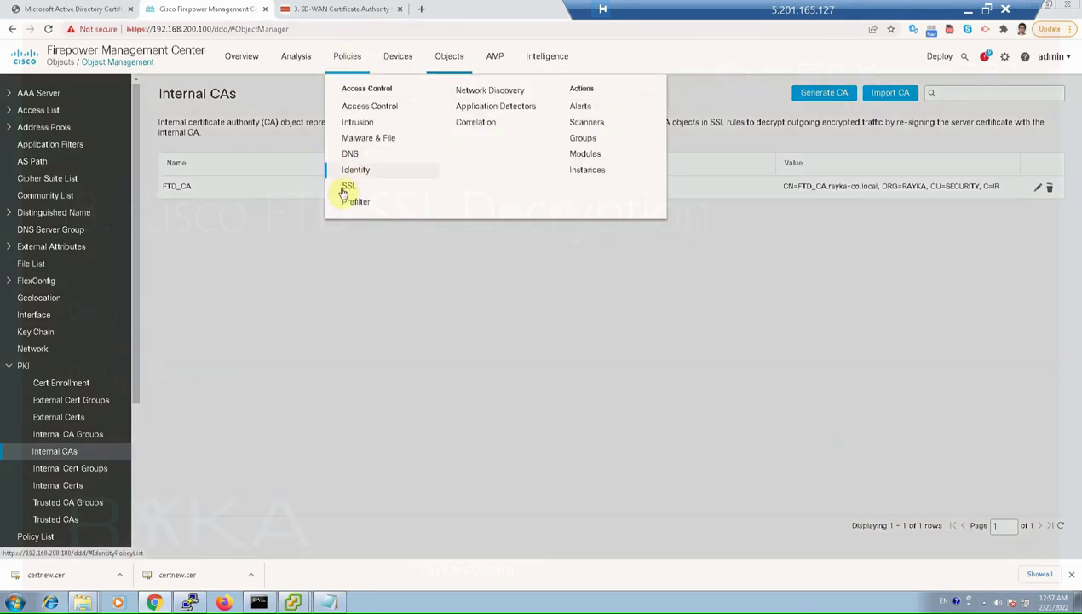
pyautogui.click(350, 186)
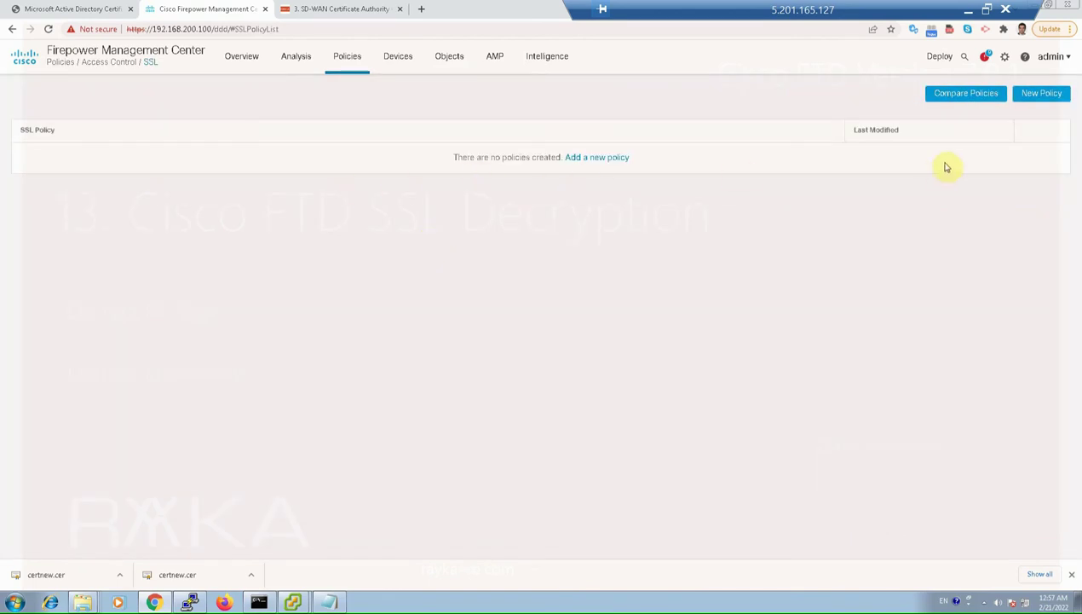
pyautogui.click(1046, 95)
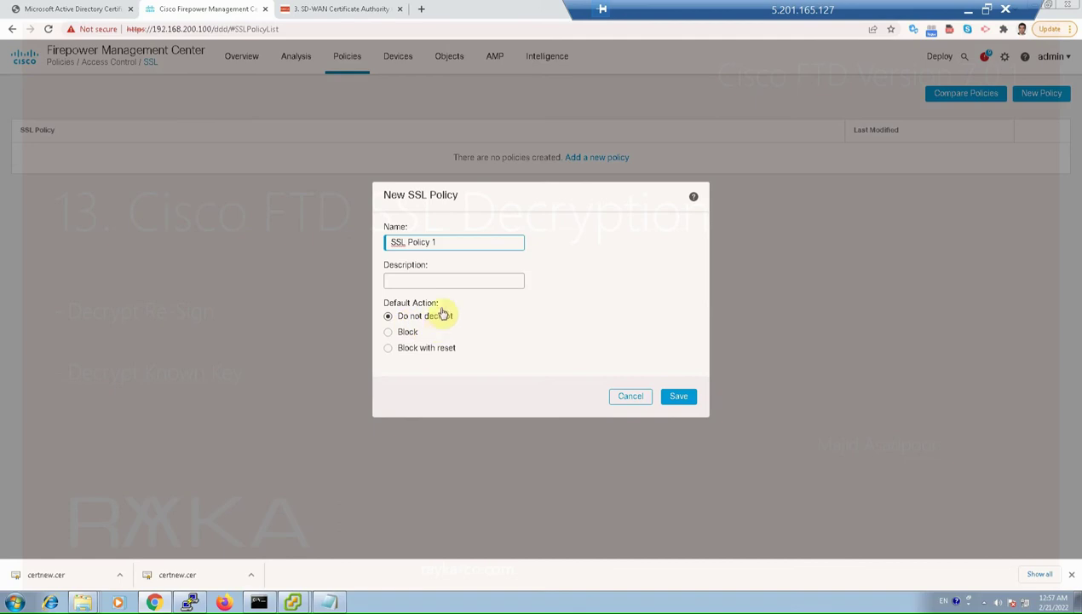
pyautogui.click(443, 281)
pyautogui.write('SSL Policy 1')
pyautogui.click(678, 395)
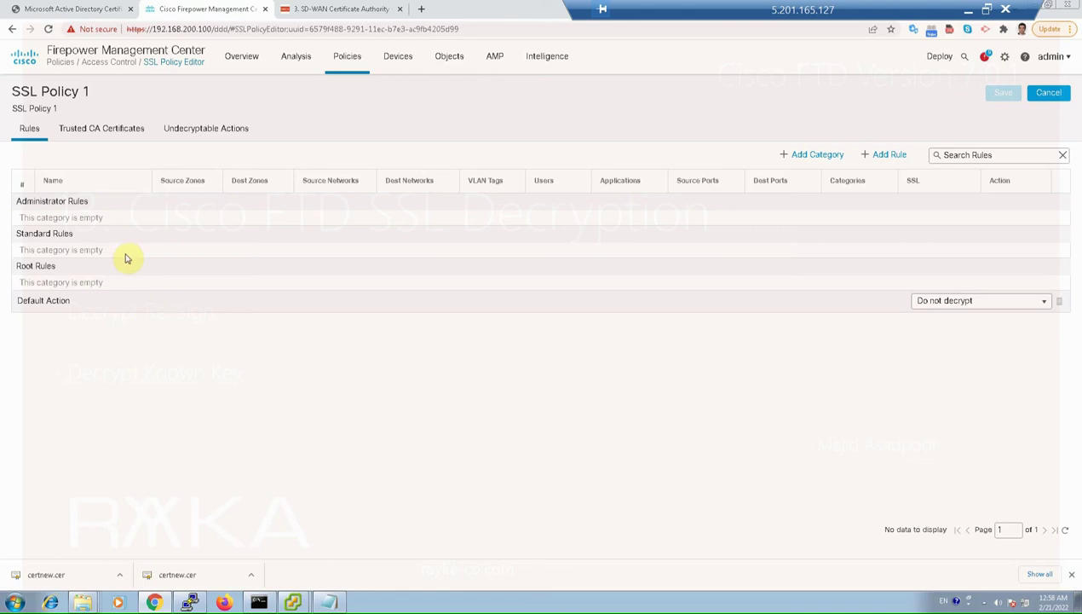
# - Find RAYKA_CA among the available trusted CAs and add it to the policy's trusted CA certificates
pyautogui.click(129, 130)
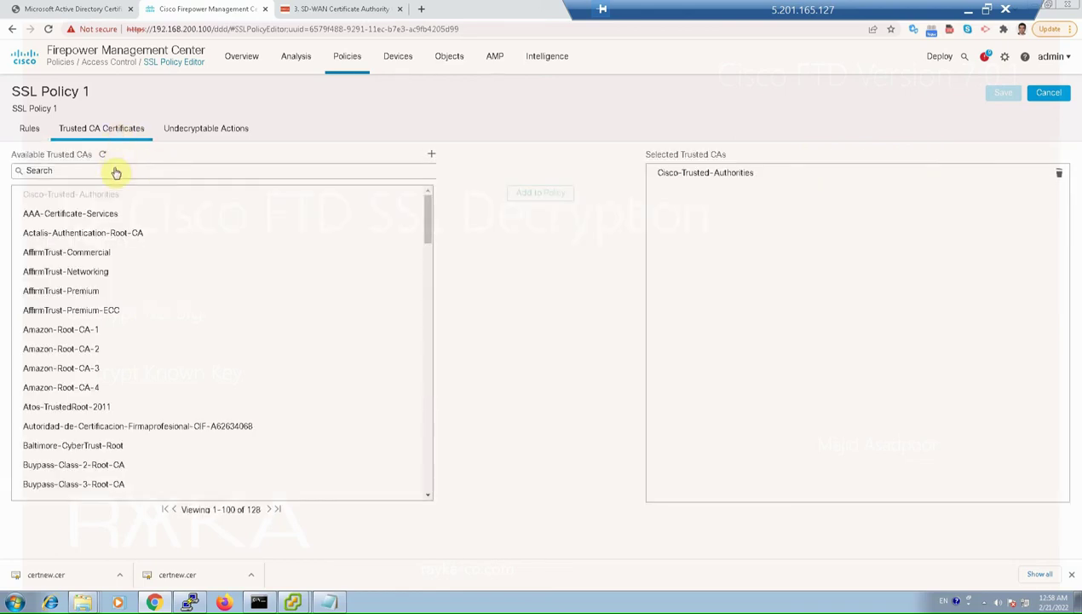
pyautogui.click(114, 169)
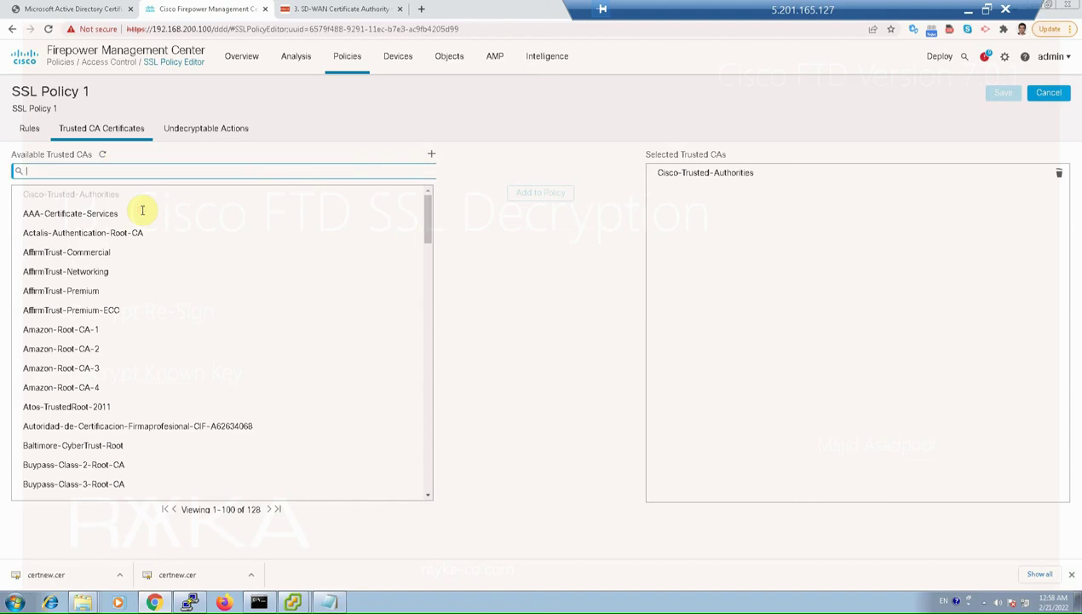
pyautogui.write('rayka')
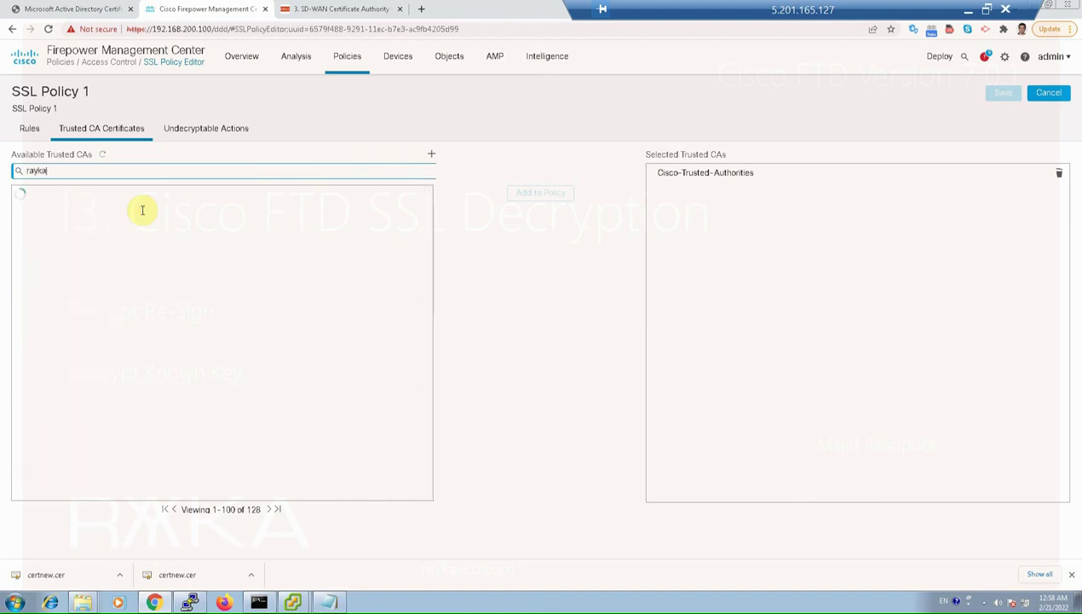
pyautogui.click(74, 196)
pyautogui.moveTo(90, 248); pyautogui.dragTo(550, 250)
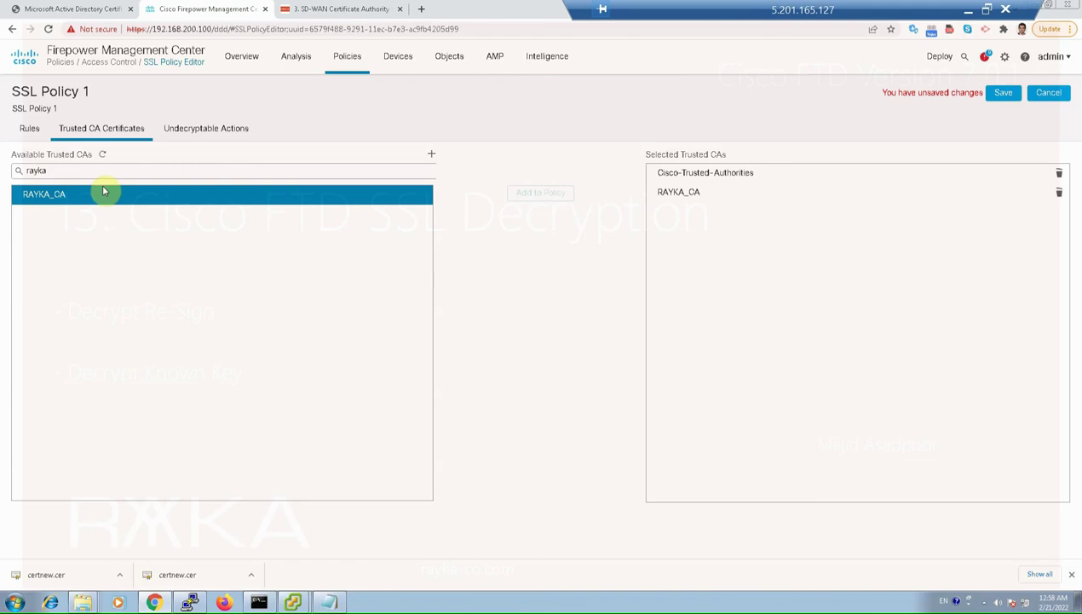
# - Start a new rule in the SSL policy with the action Decrypt - Resign using the FTD_CA certificate
pyautogui.click(37, 129)
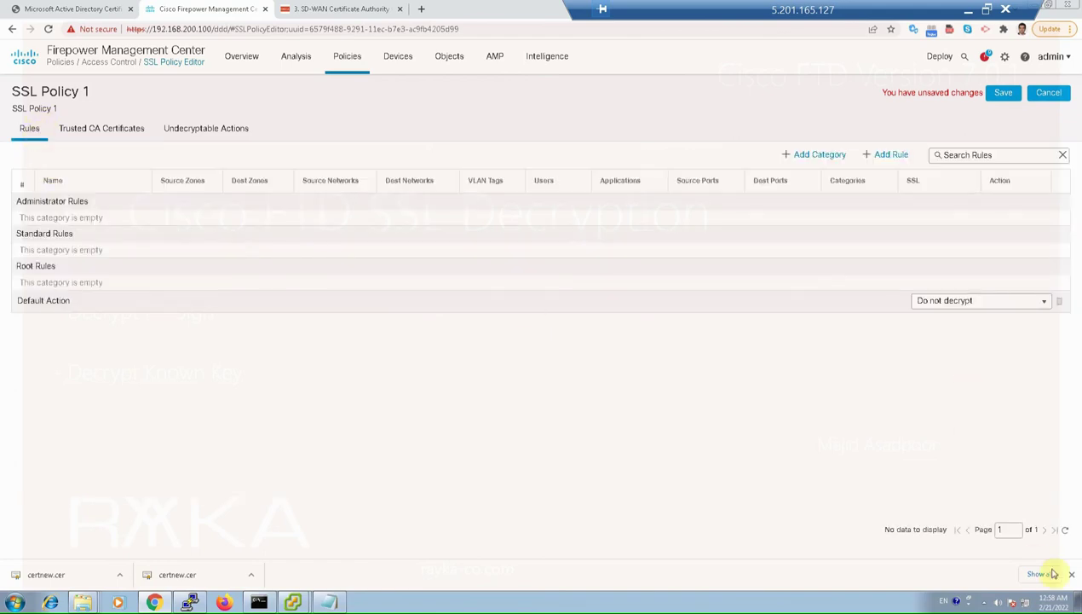
pyautogui.click(889, 154)
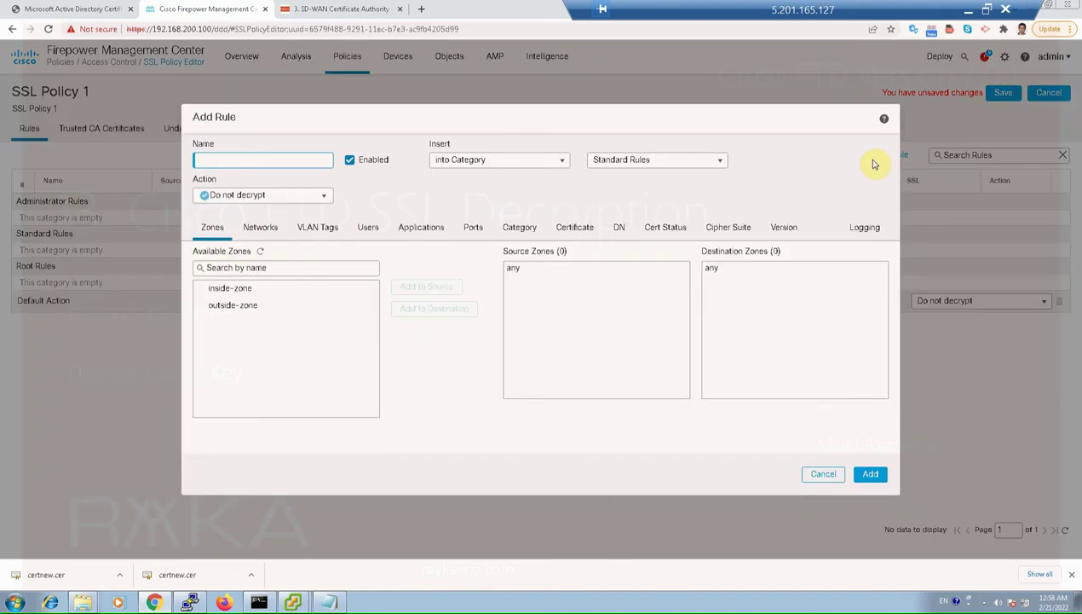
pyautogui.click(322, 200)
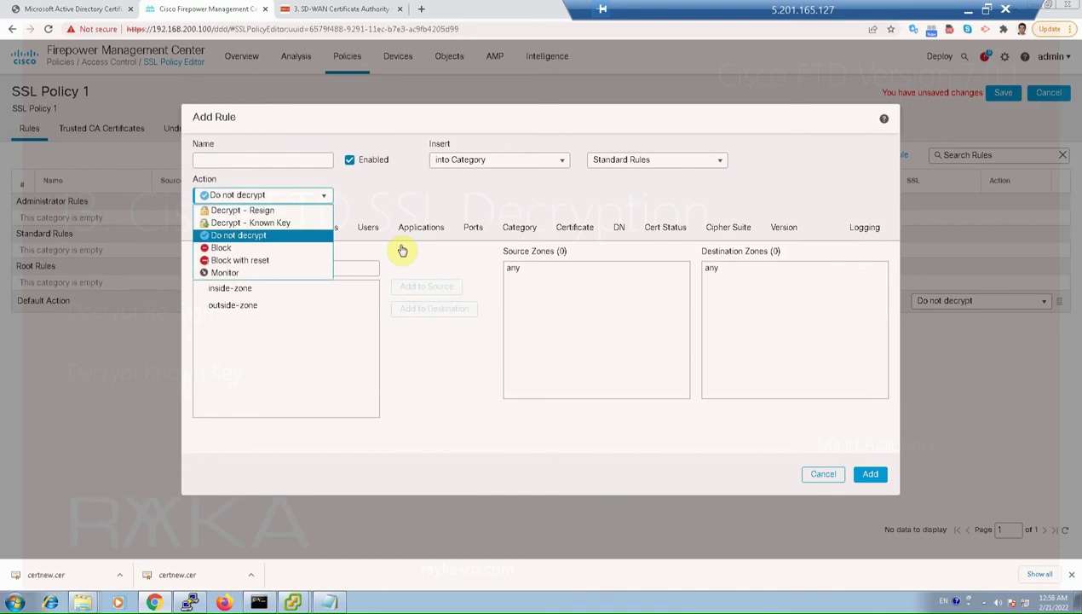
pyautogui.click(283, 210)
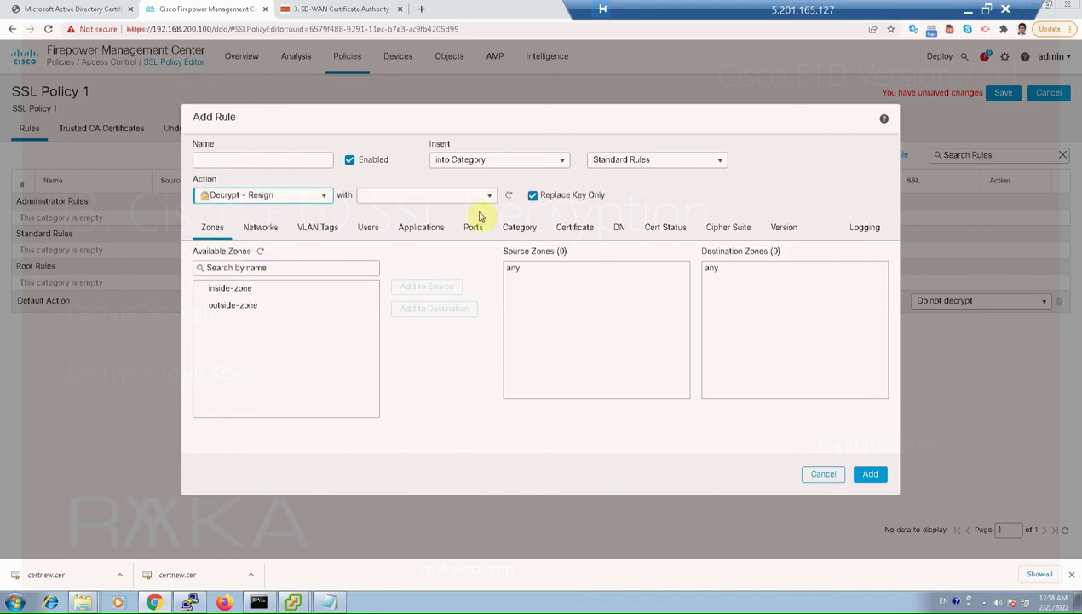
pyautogui.click(461, 195)
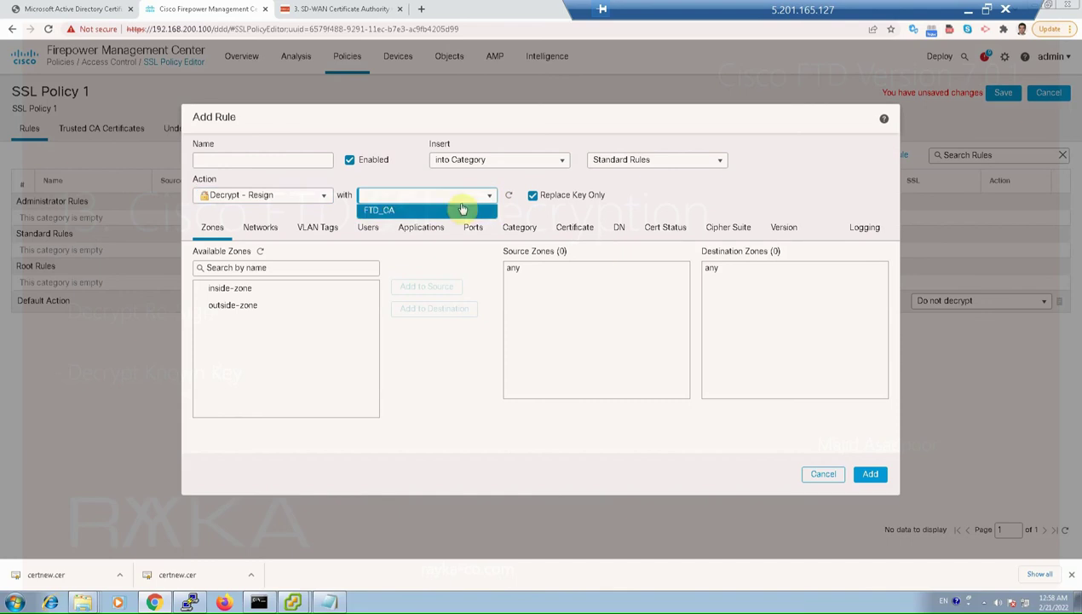
pyautogui.click(420, 210)
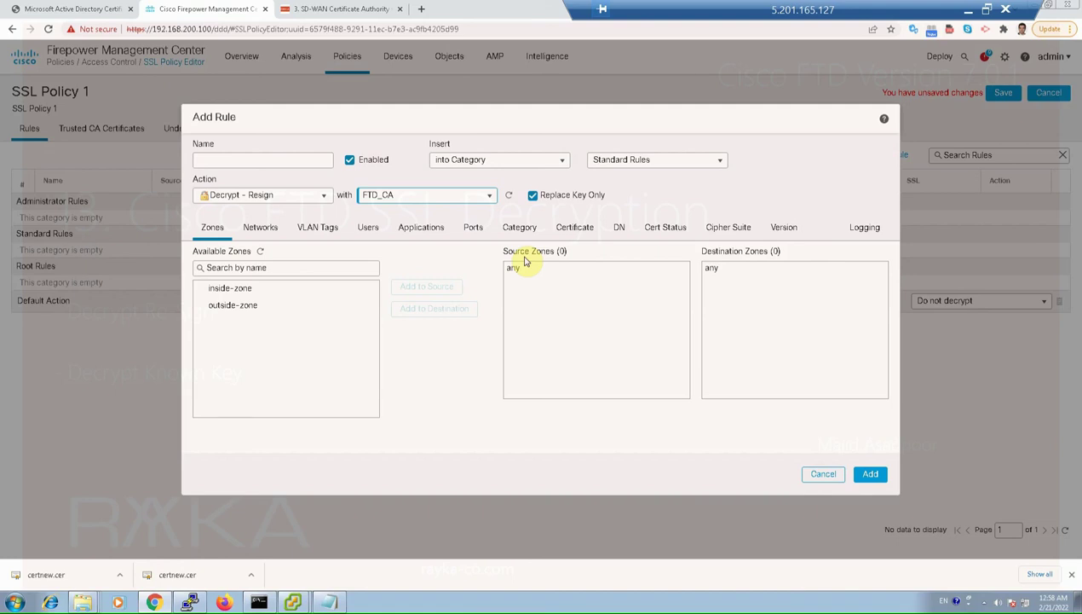
# - Enable logging at end of connection to Firepower Management Center and add the rule under the name DecryptAll
pyautogui.click(865, 227)
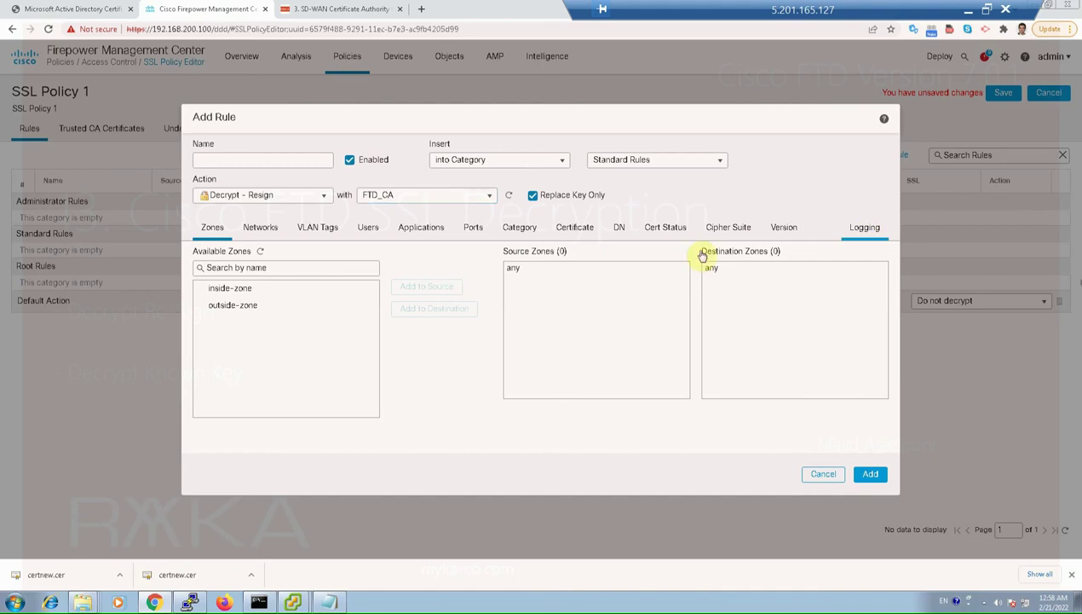
pyautogui.click(197, 252)
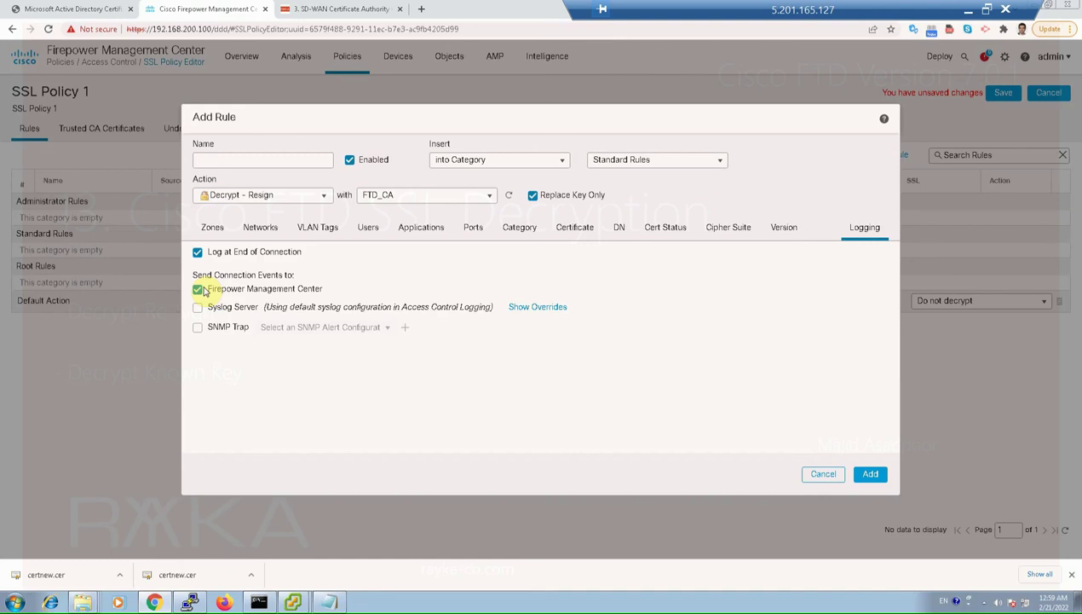
pyautogui.click(521, 232)
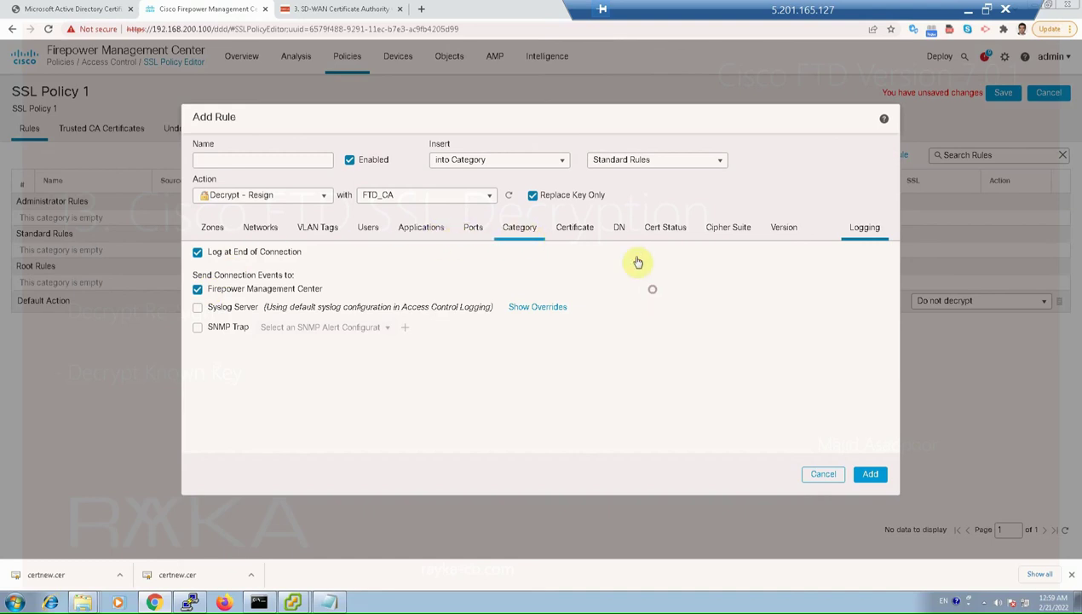
pyautogui.click(271, 230)
pyautogui.click(210, 227)
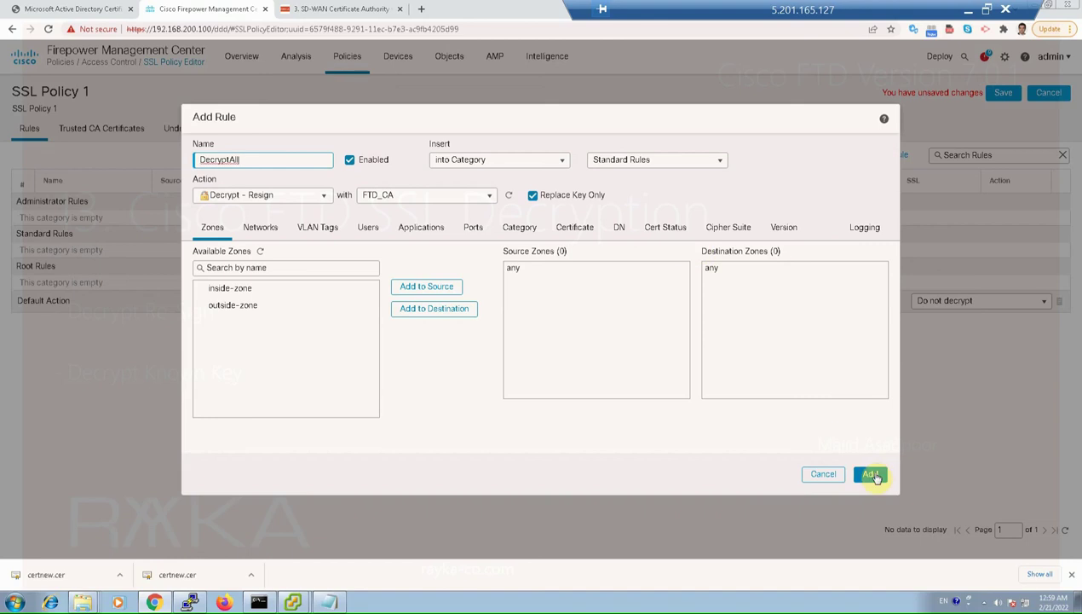
pyautogui.click(871, 475)
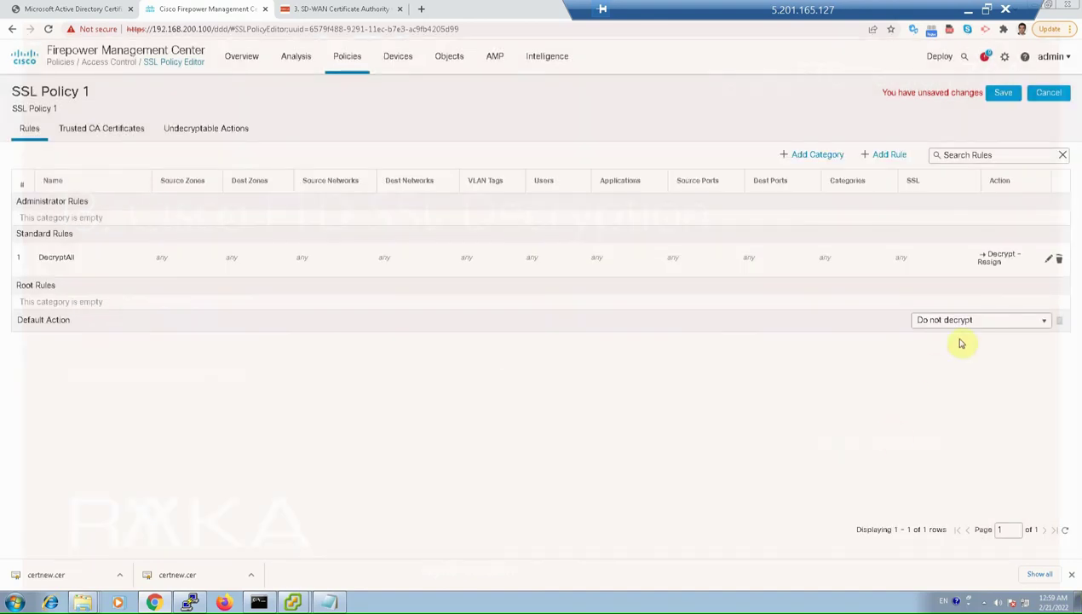
# - Start a second rule with the action Do not decrypt and add all applications matching the filter "cisco" to it
pyautogui.click(886, 155)
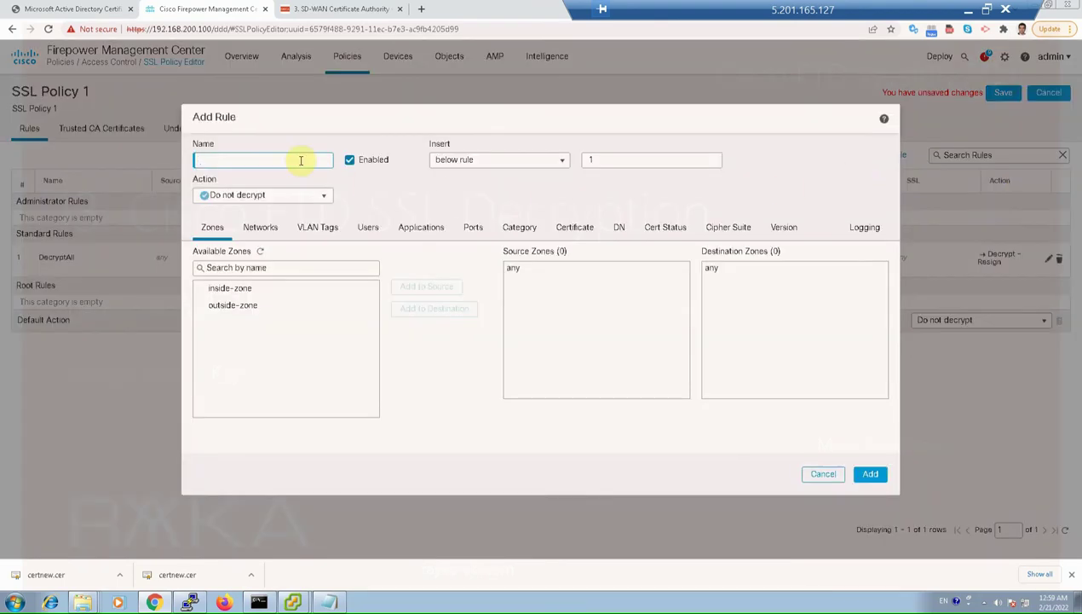
pyautogui.click(409, 249)
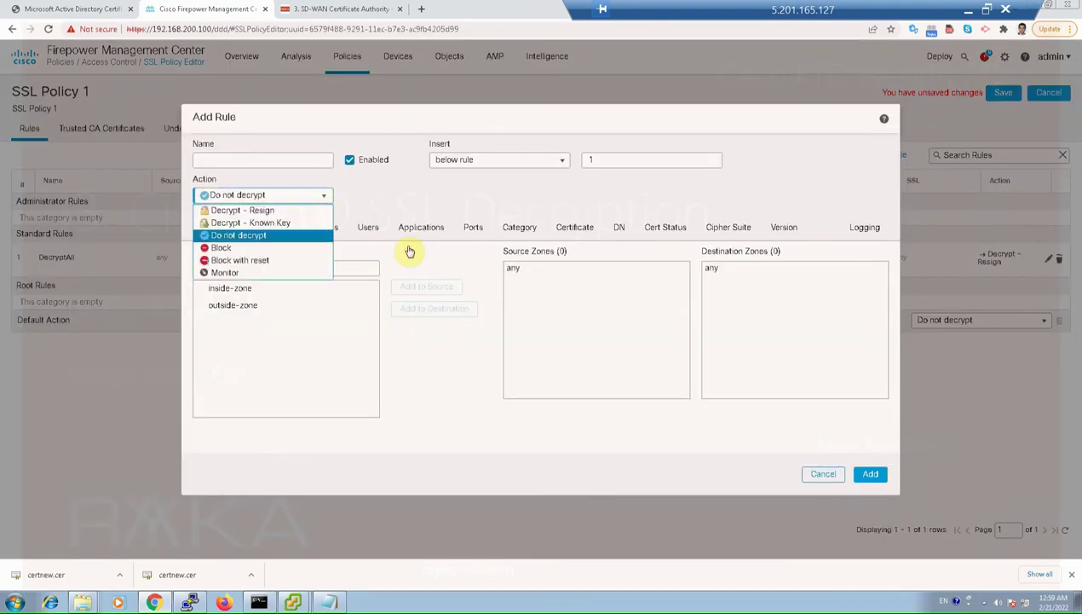
pyautogui.click(324, 301)
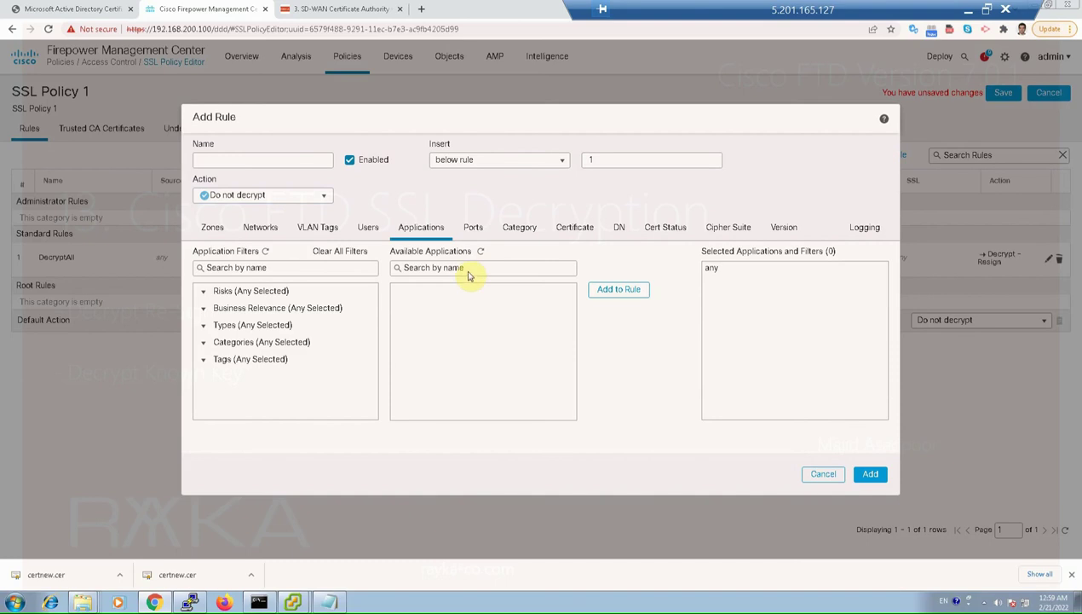
pyautogui.click(467, 268)
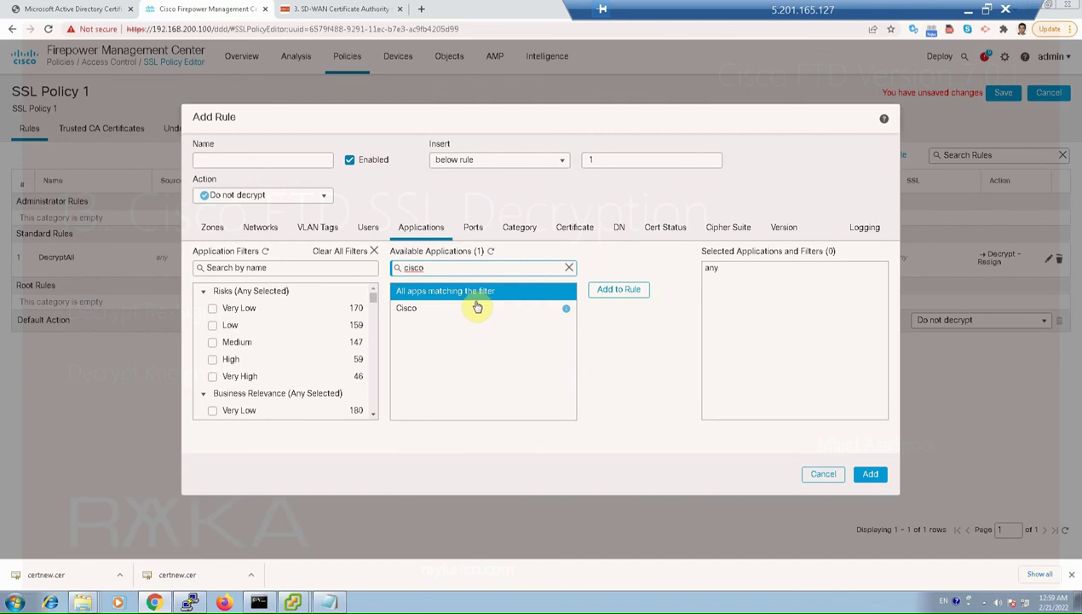
pyautogui.click(614, 291)
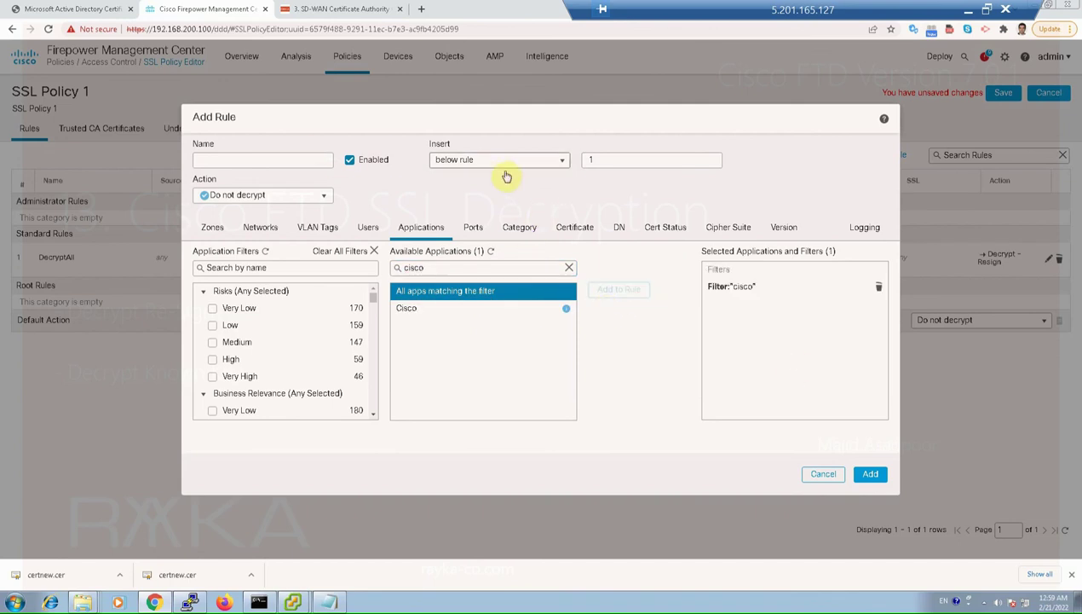
# - Add the rule above rule 1 as DoNotDecrypt with logging at end of connection, and save the SSL policy
pyautogui.click(541, 163)
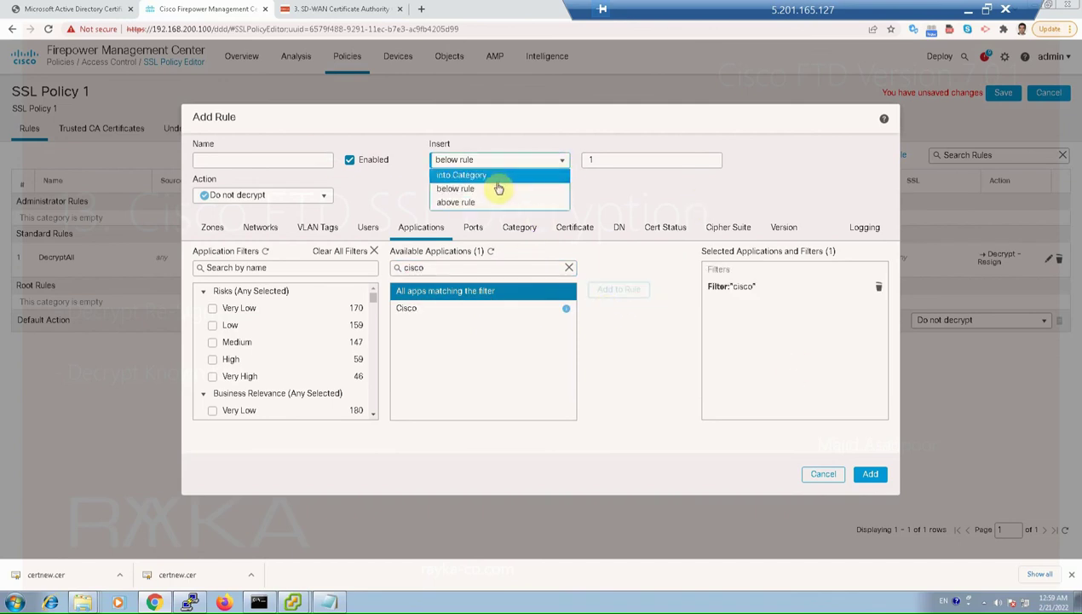
pyautogui.click(483, 203)
pyautogui.click(286, 161)
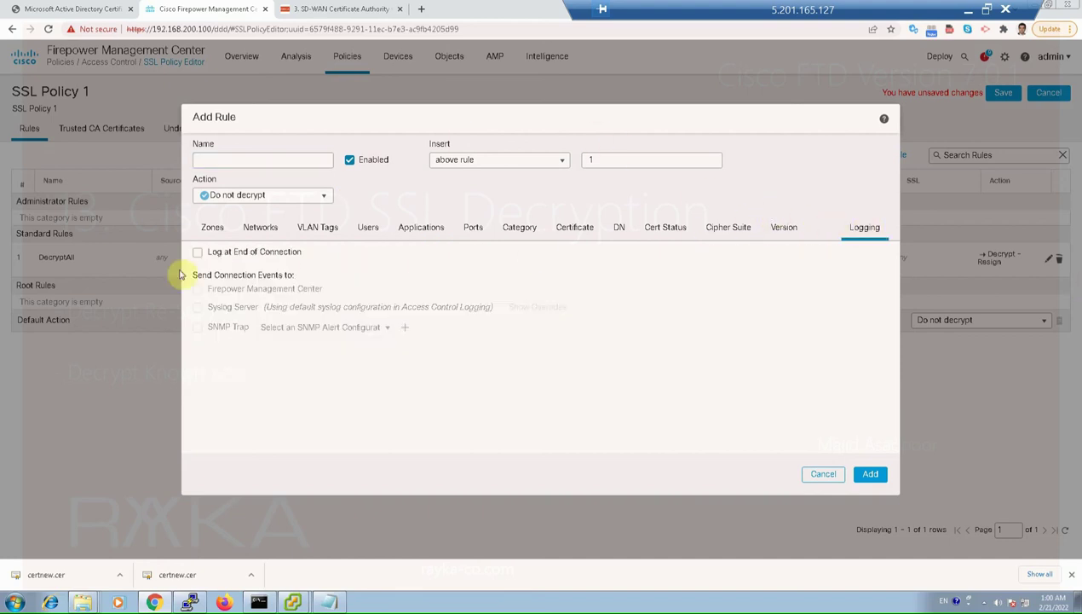
pyautogui.click(197, 252)
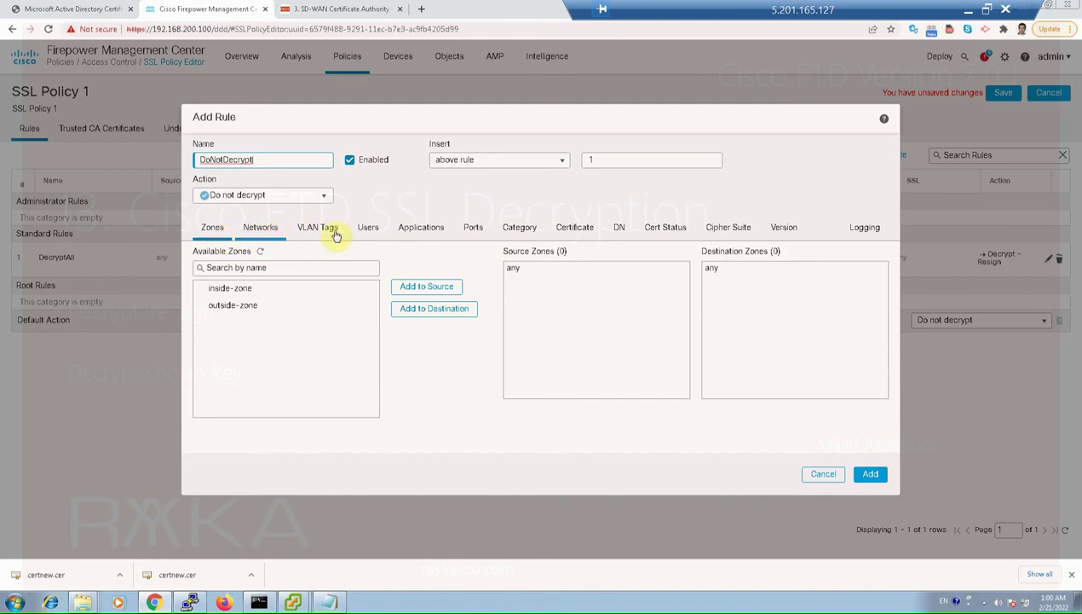
pyautogui.click(416, 232)
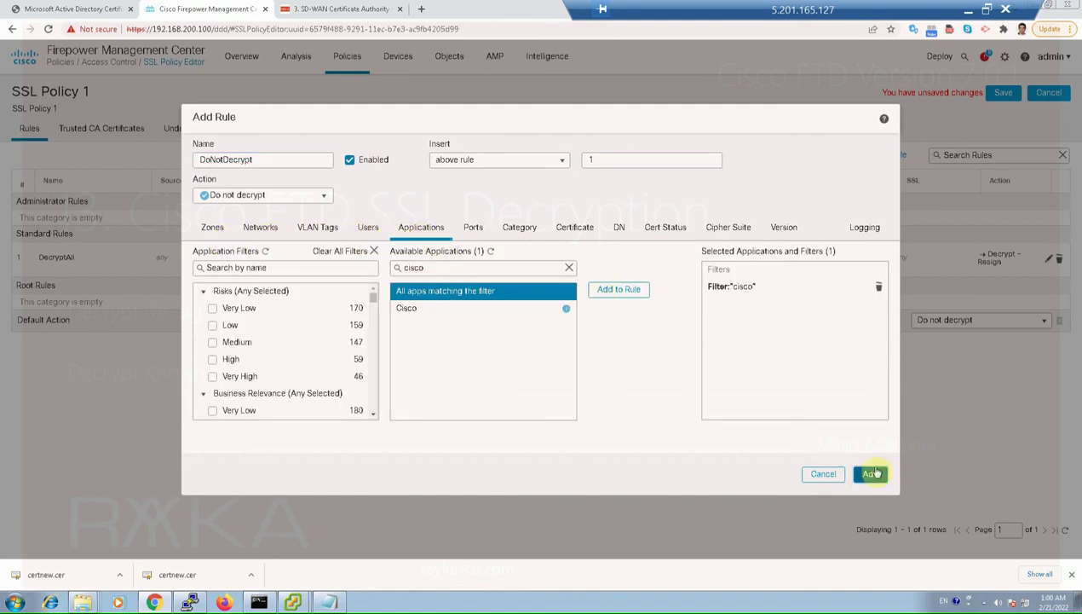
pyautogui.click(871, 474)
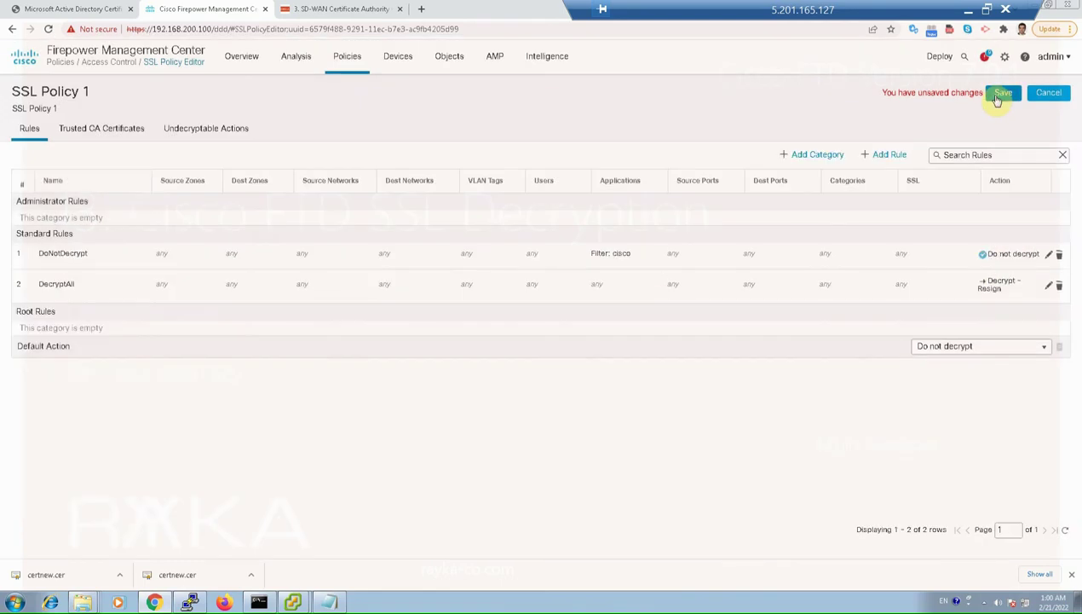
pyautogui.click(1000, 93)
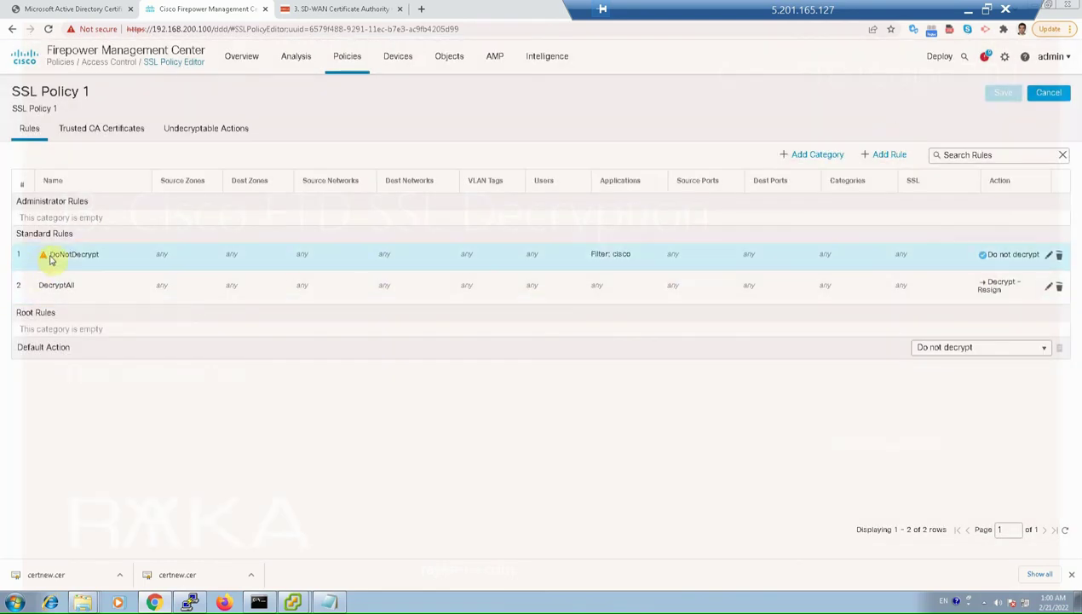
# - Edit the DoNotDecrypt rule to match the Cisco application in place of the "cisco" filter
pyautogui.click(1049, 255)
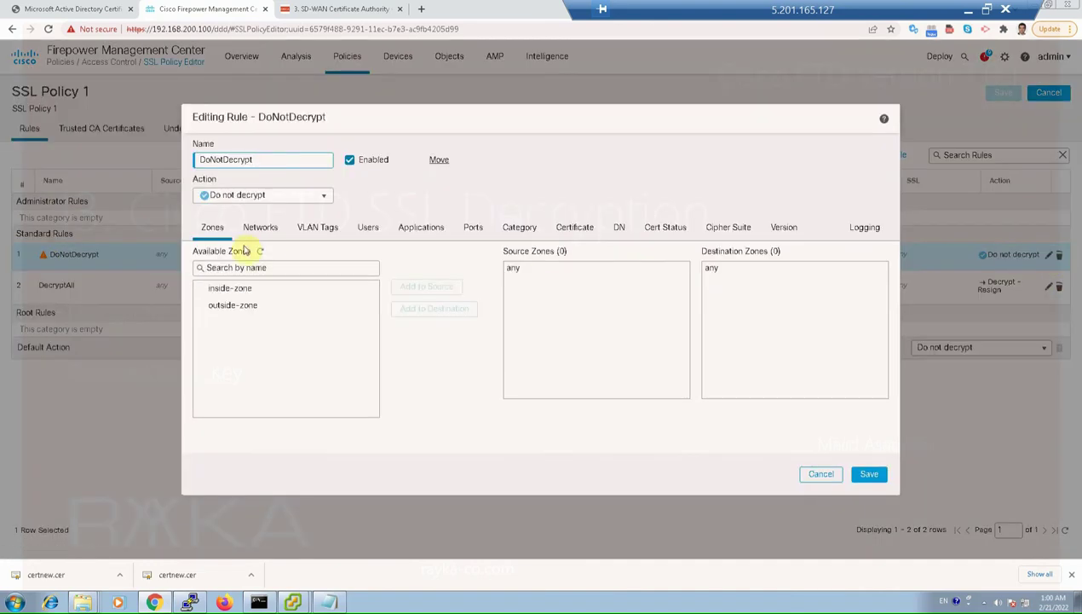
pyautogui.click(420, 227)
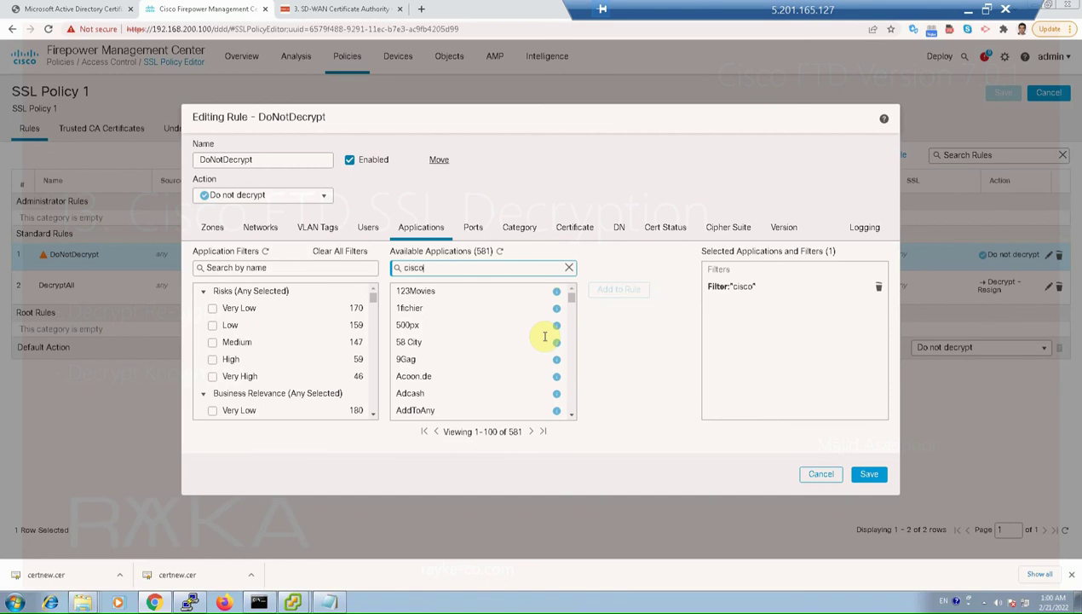
pyautogui.write('cisco')
pyautogui.click(418, 309)
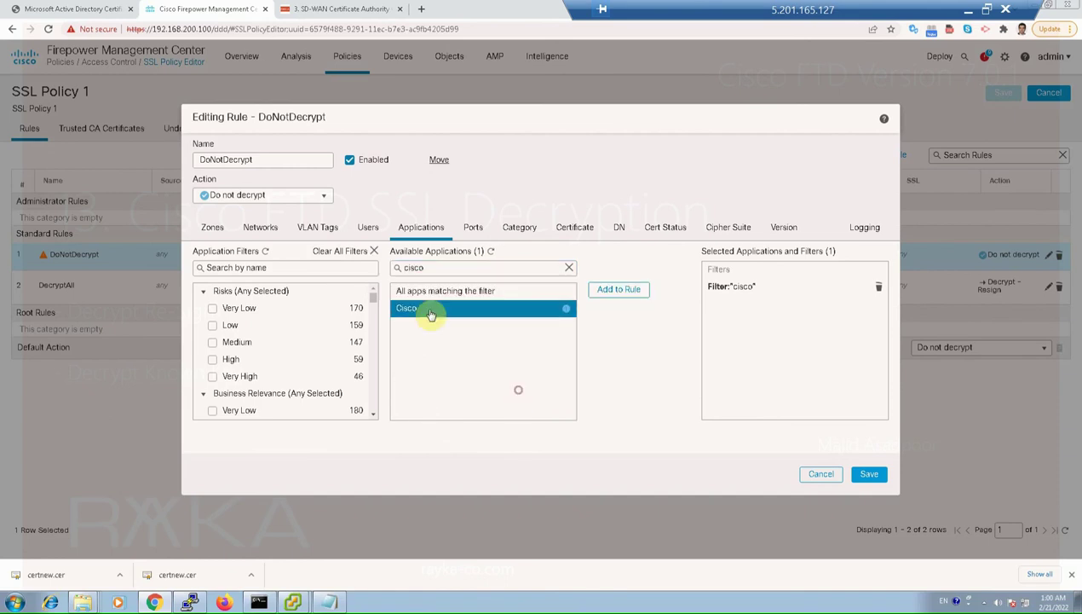
pyautogui.click(634, 290)
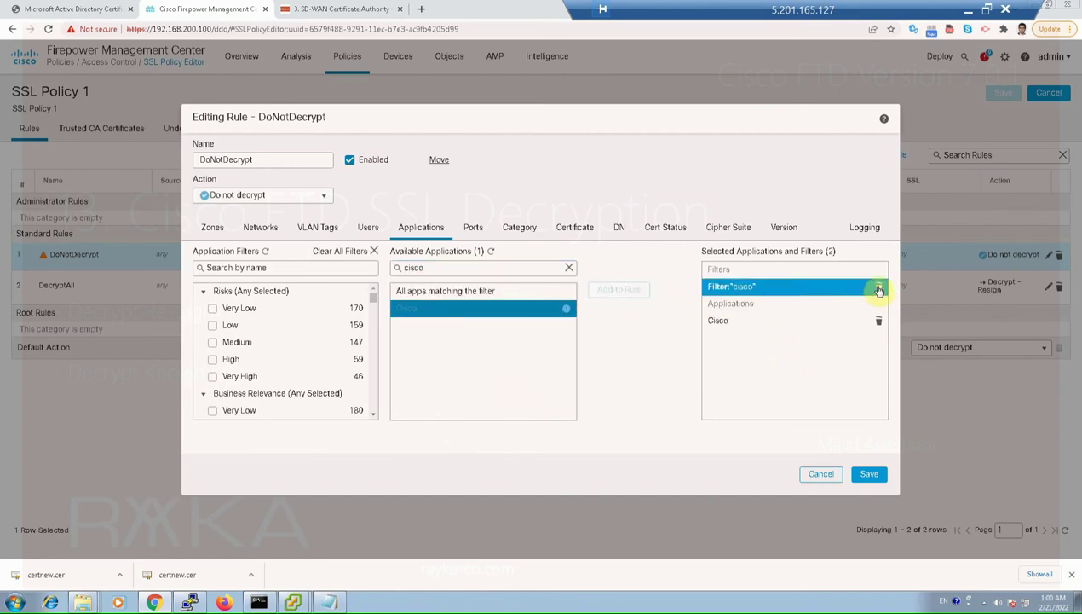
pyautogui.click(879, 290)
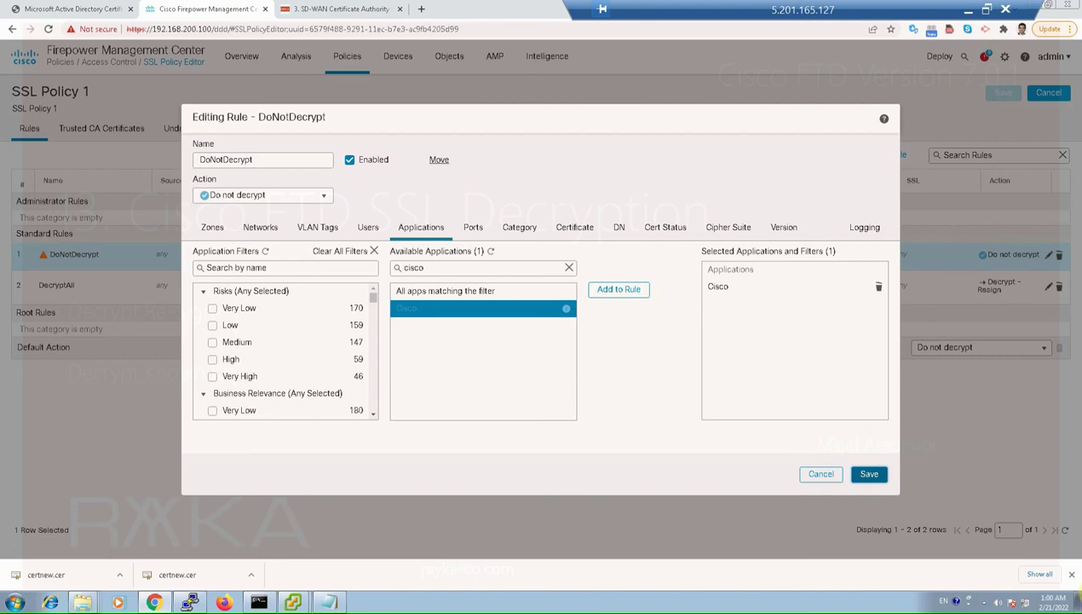
# - Save the edited DoNotDecrypt rule and the changes to SSL Policy 1
pyautogui.click(869, 474)
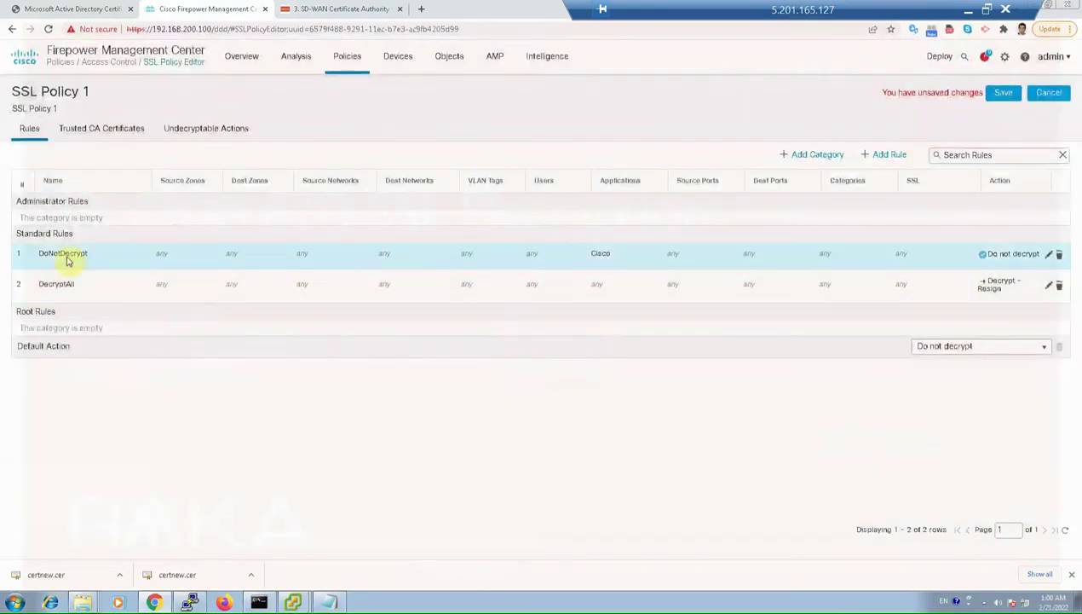
pyautogui.click(997, 94)
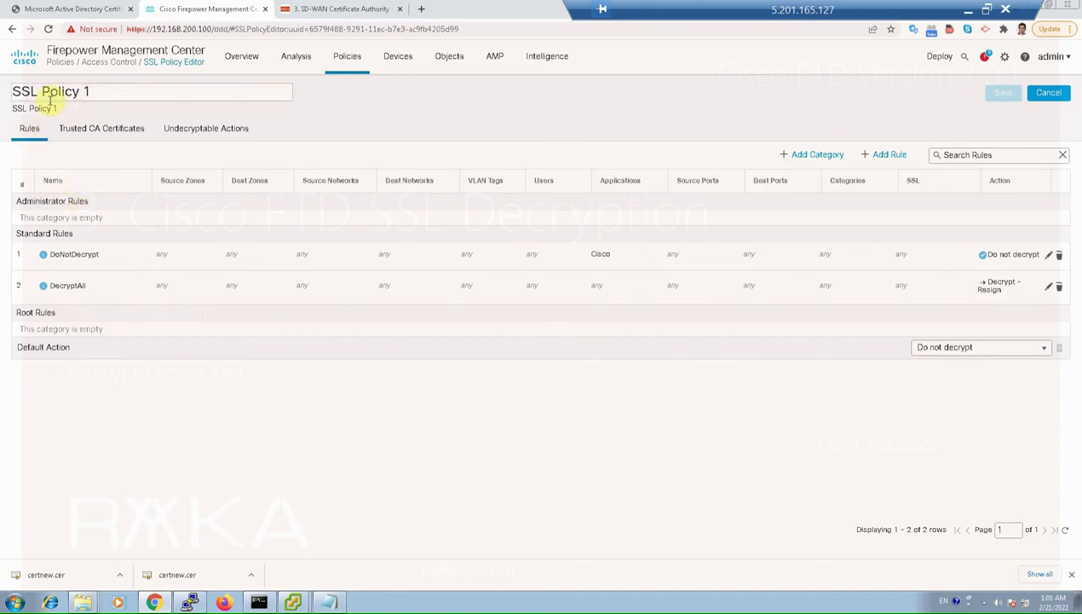
# - Assign SSL Policy 1 to the access control policy ACL Policy1 for inspecting encrypted connections, and save the policy
pyautogui.moveTo(356, 61)
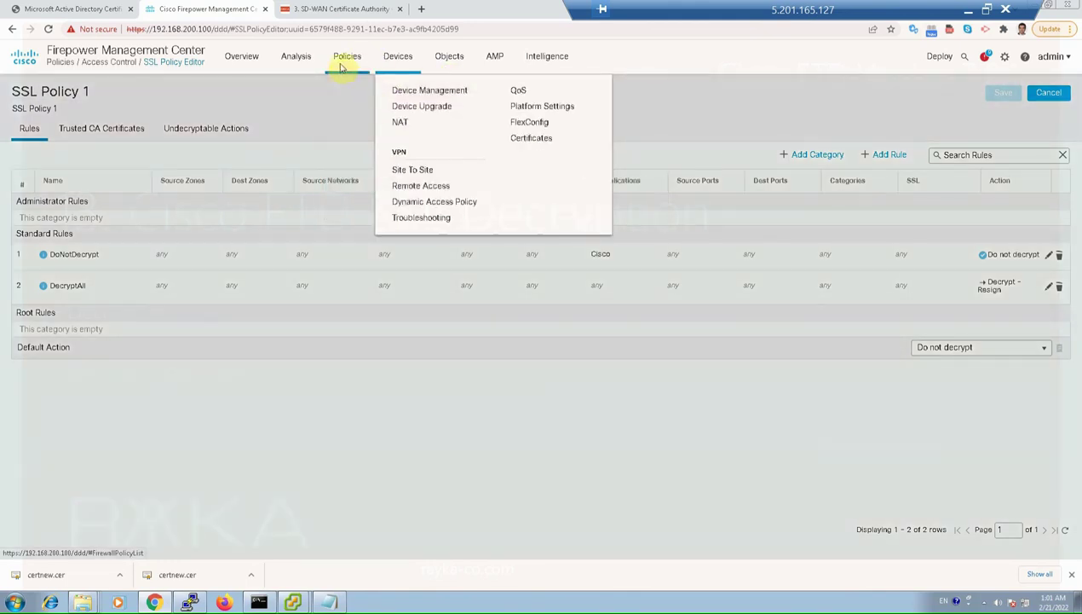
pyautogui.click(354, 107)
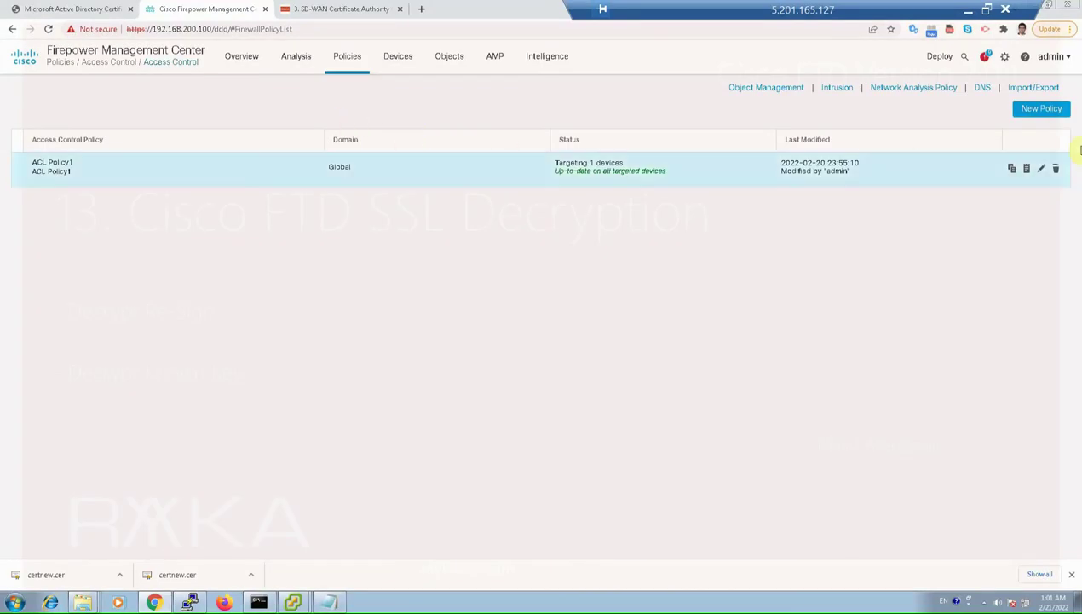
pyautogui.click(1042, 169)
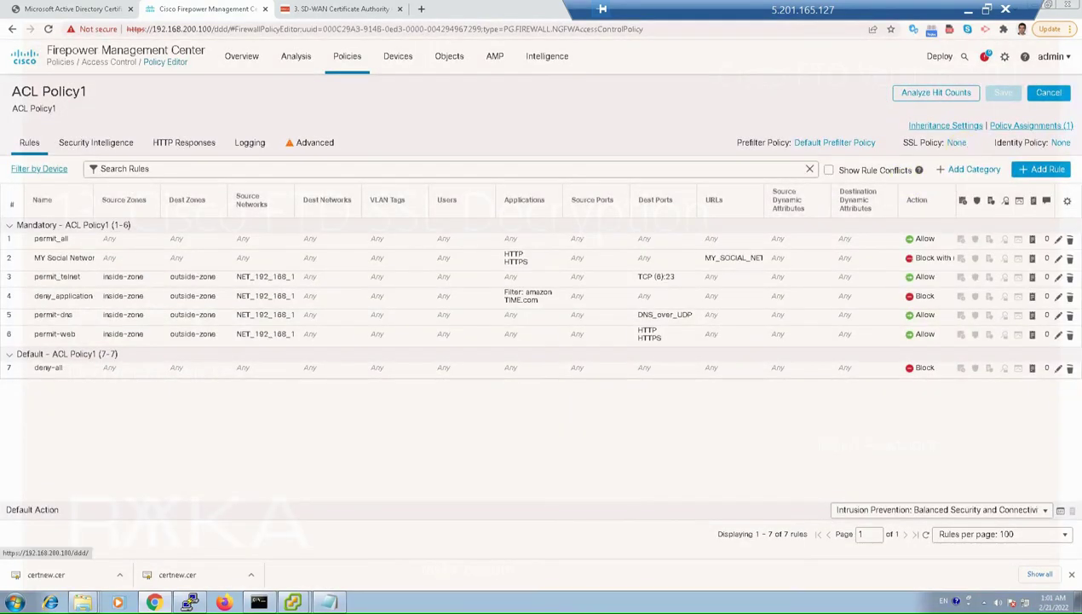
pyautogui.click(956, 142)
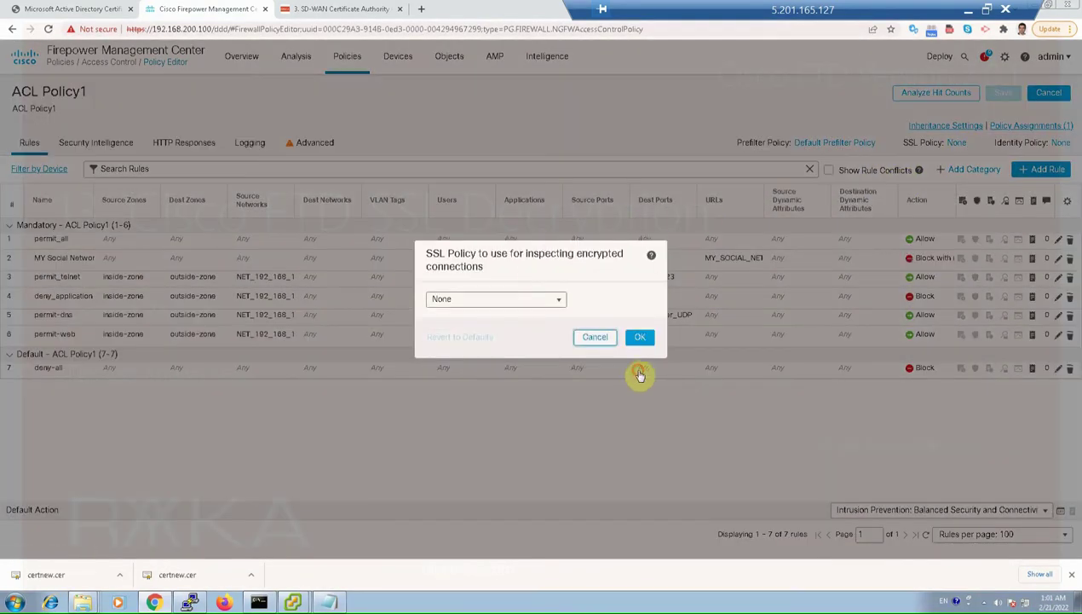
pyautogui.click(502, 307)
pyautogui.click(483, 325)
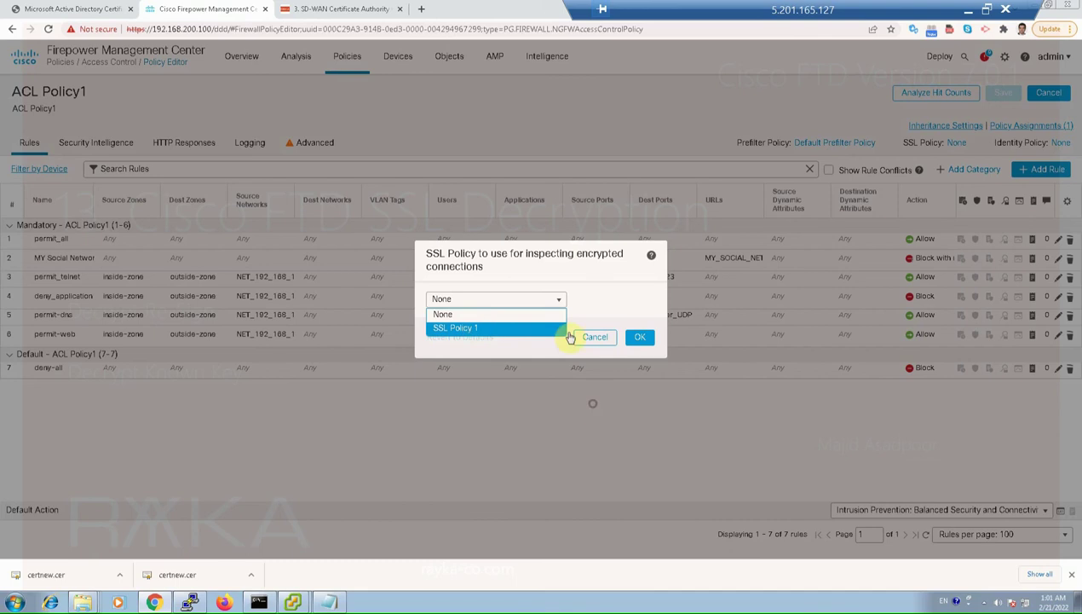
pyautogui.click(641, 338)
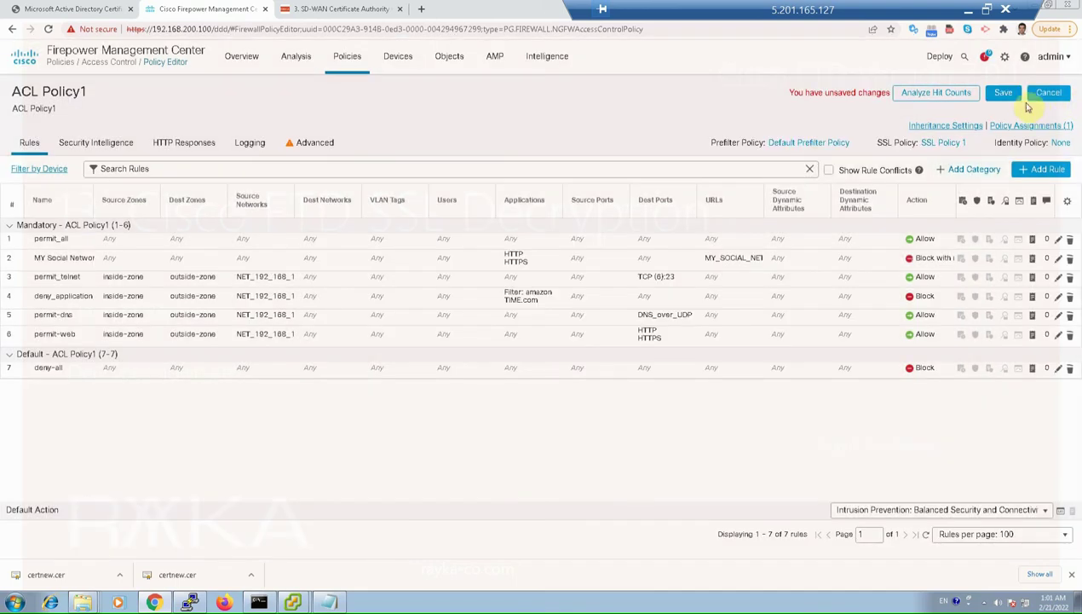
pyautogui.click(1003, 92)
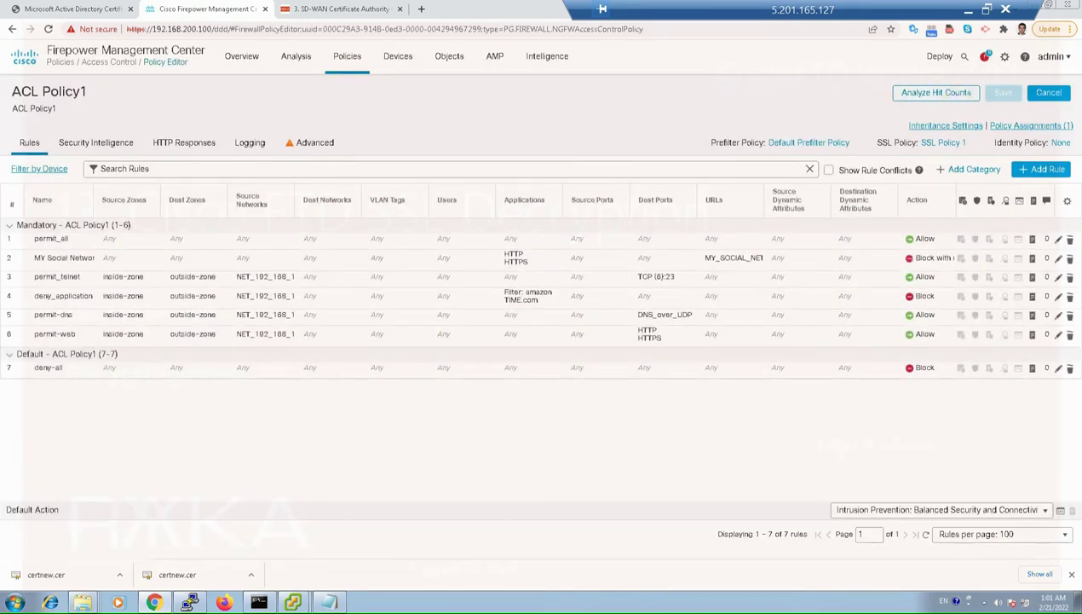
# - Deploy the pending changes to the FTD device 192.168.200.101
pyautogui.click(940, 56)
pyautogui.click(924, 91)
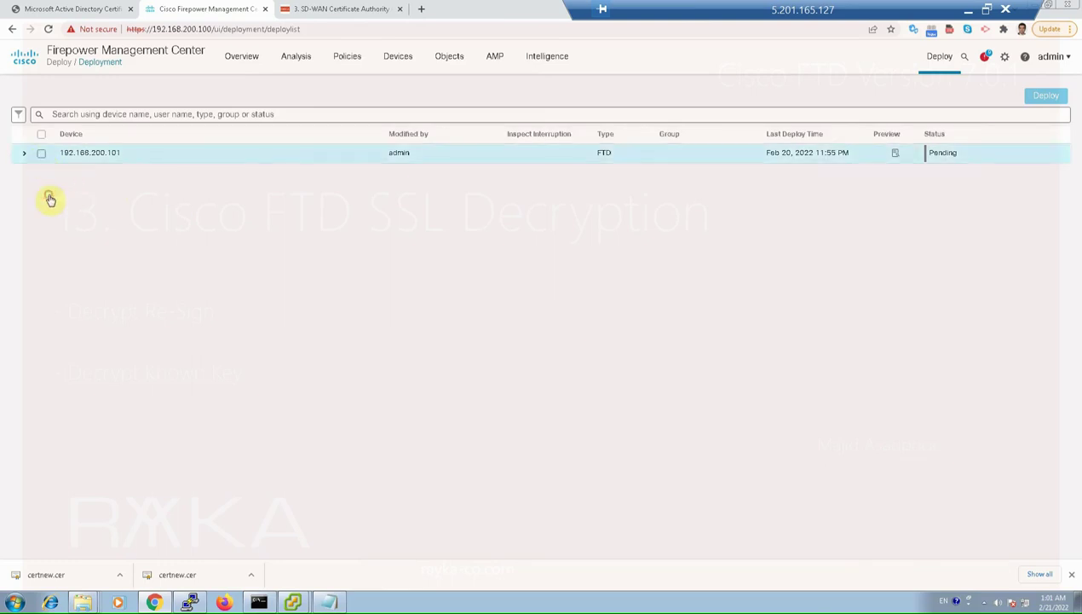
pyautogui.click(41, 152)
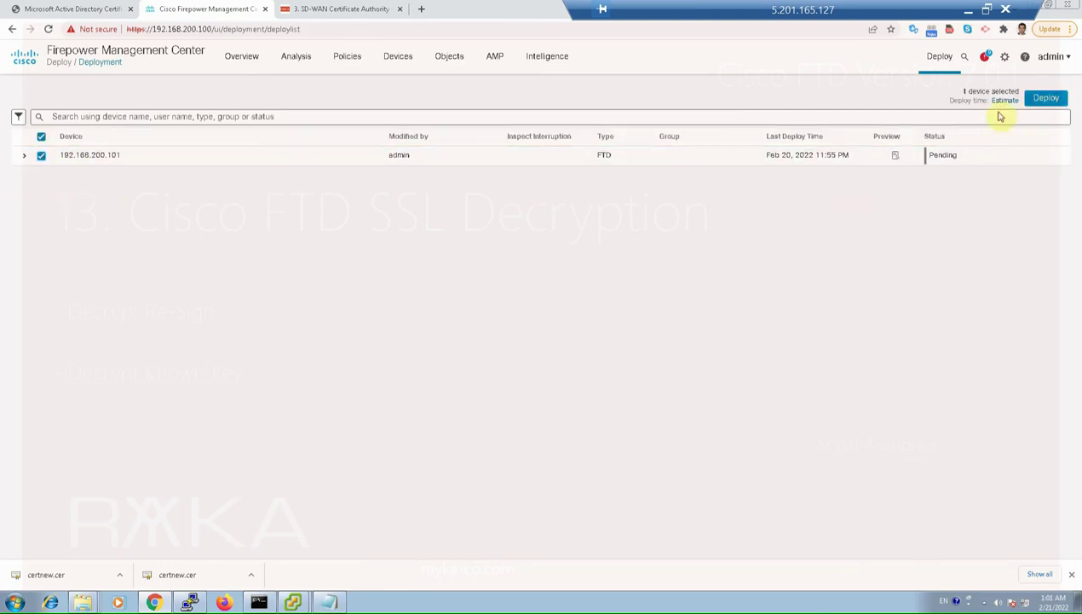
pyautogui.click(1041, 98)
pyautogui.click(665, 376)
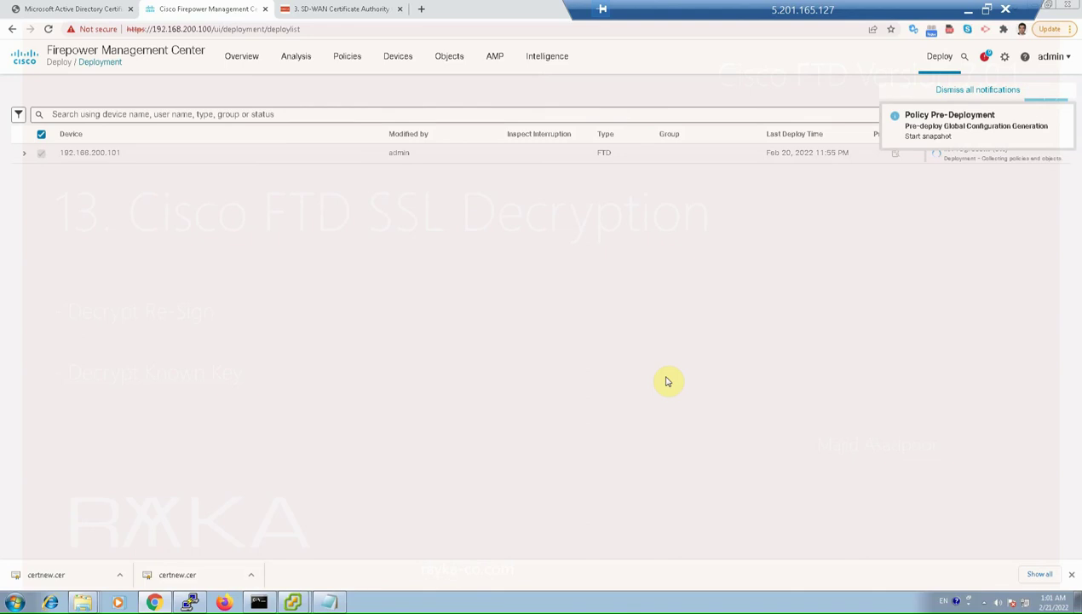
pyautogui.click(1063, 114)
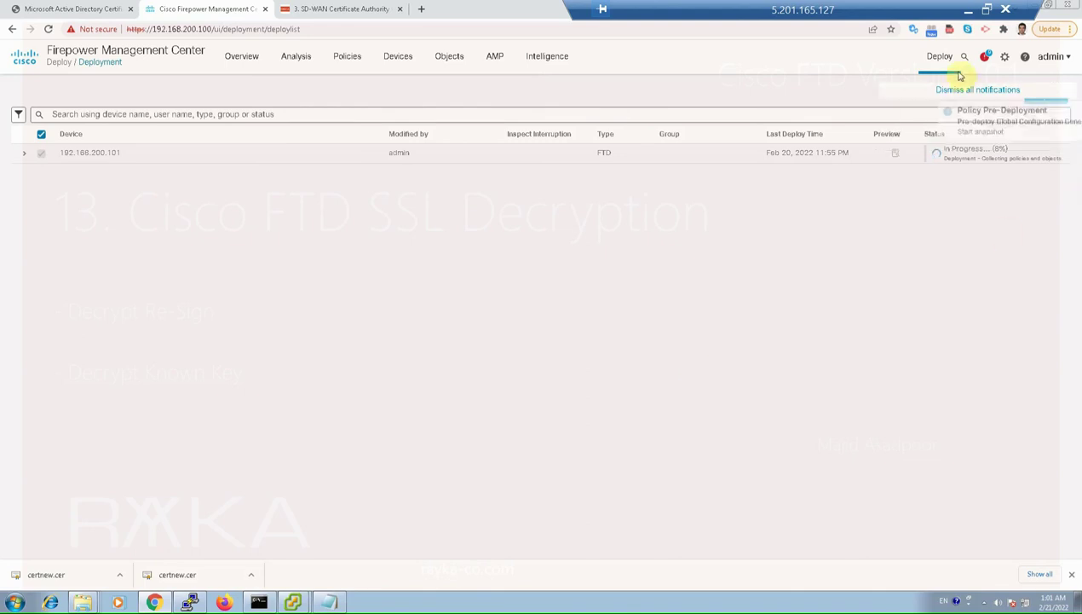
pyautogui.click(969, 15)
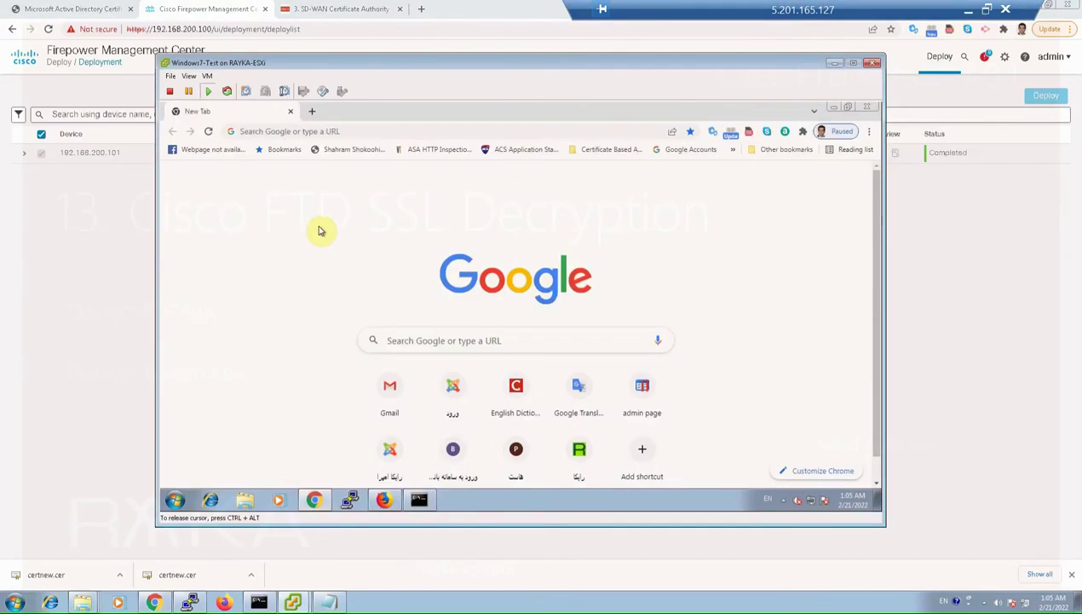
# - In Firefox on the Windows7-Test virtual machine, open google.com, amazon.com and cisco.com in separate tabs
pyautogui.click(331, 131)
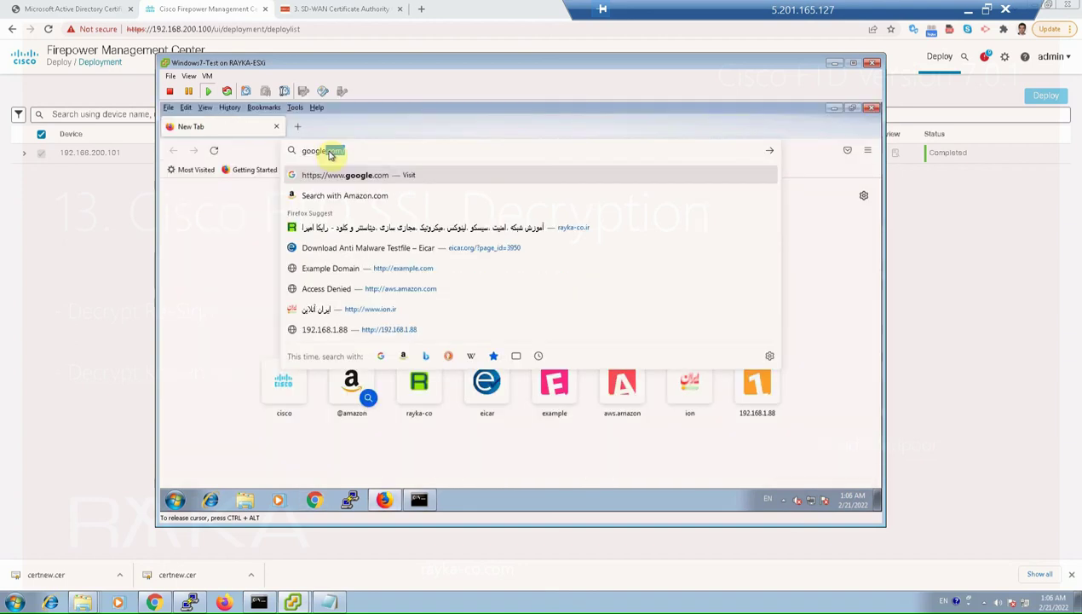
pyautogui.press('Return')
pyautogui.hotkey('ctrl', 't')
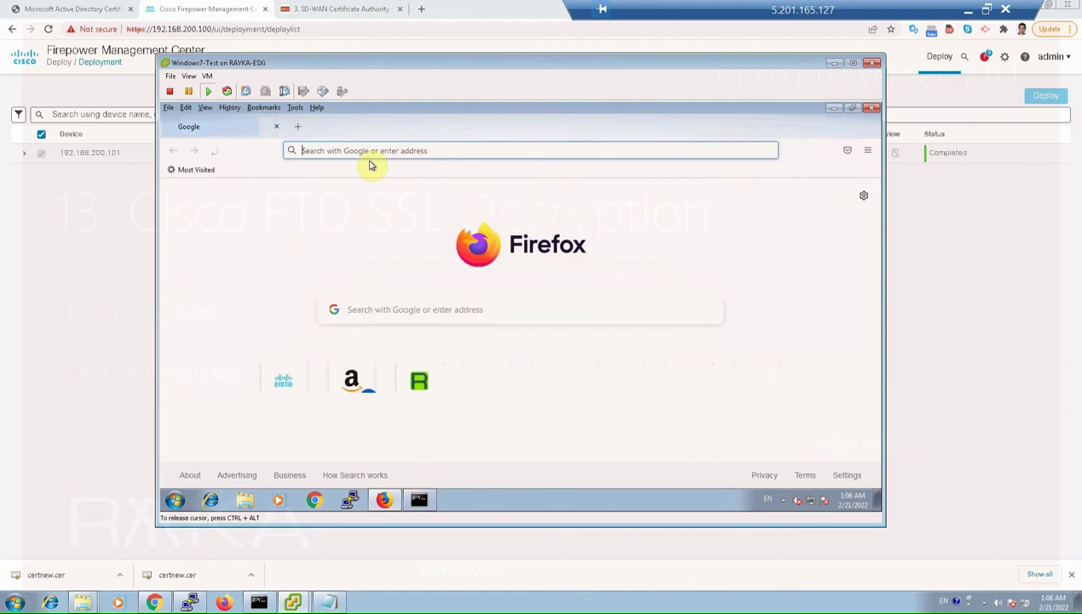
pyautogui.write('amazon.com')
pyautogui.press('Return')
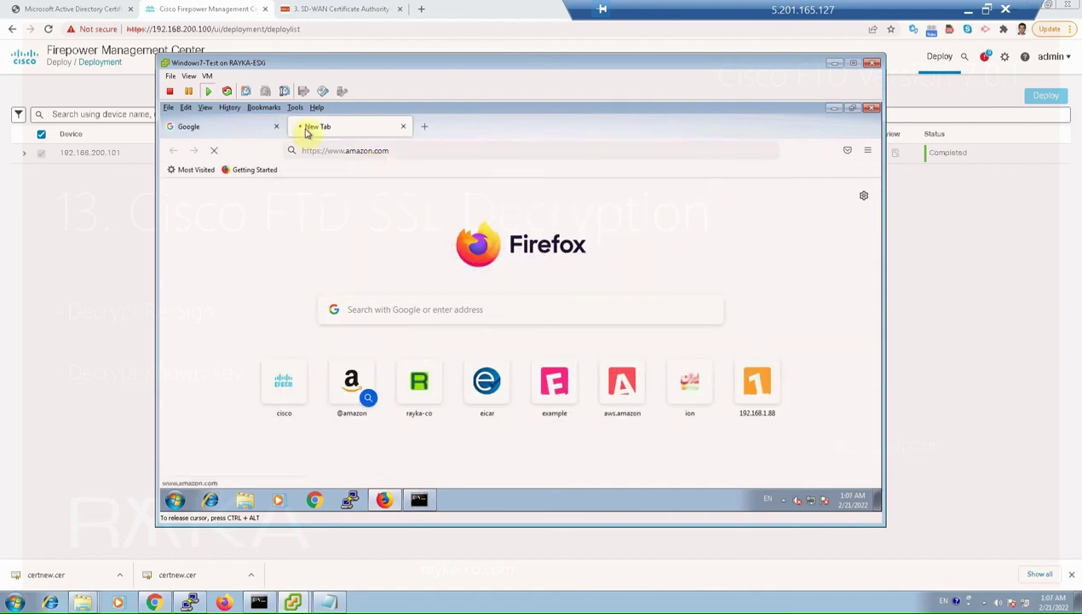
pyautogui.hotkey('ctrl', 't')
pyautogui.write('https://www.cisco.com')
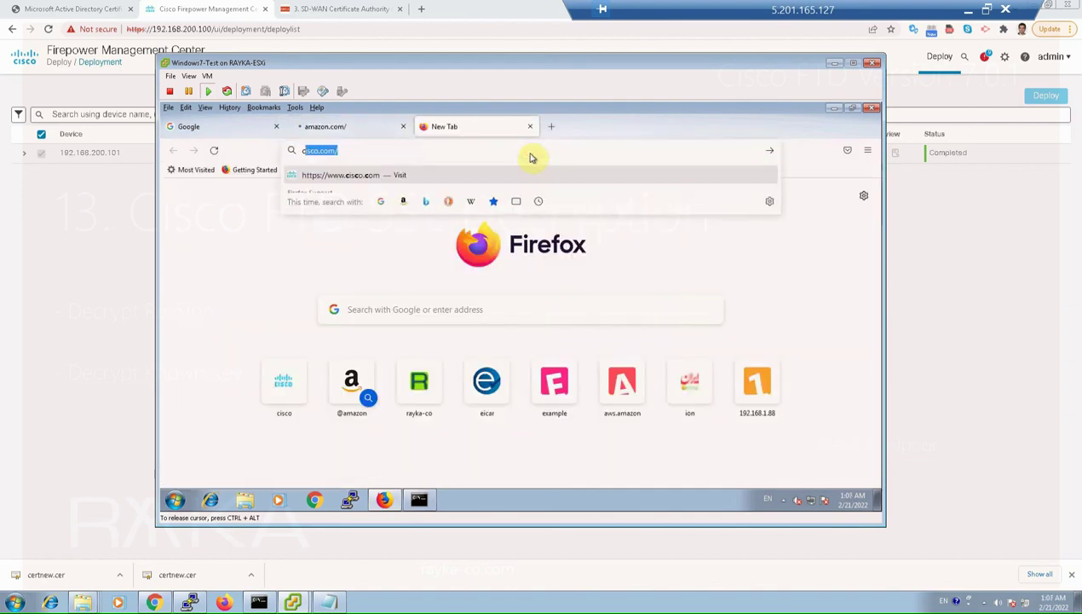
pyautogui.press('Return')
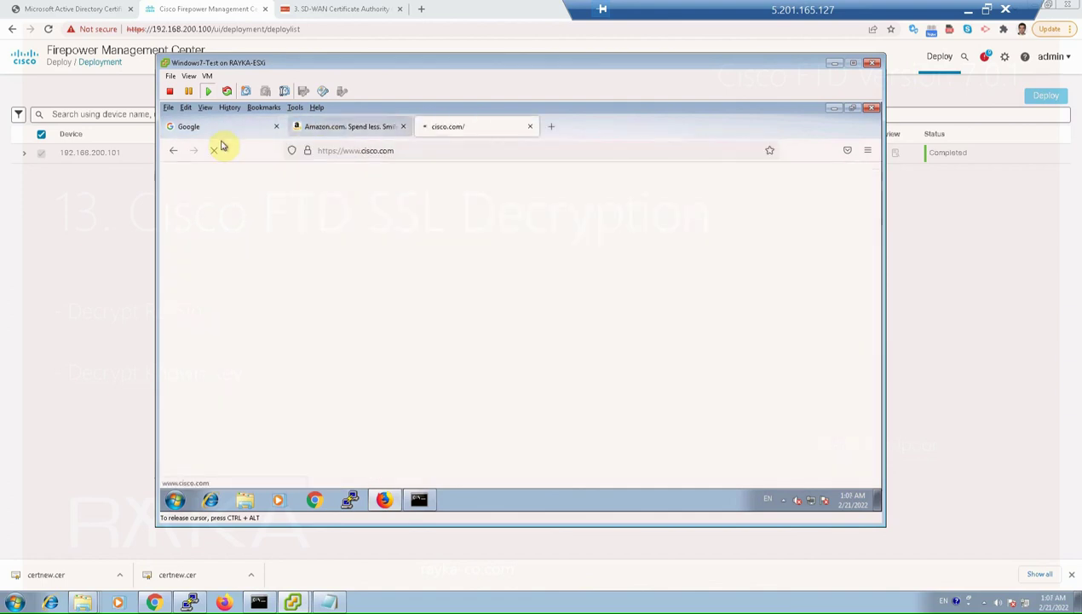
# - Check which certificate issuer verifies the connection to the Google site and to the Amazon site
pyautogui.click(281, 126)
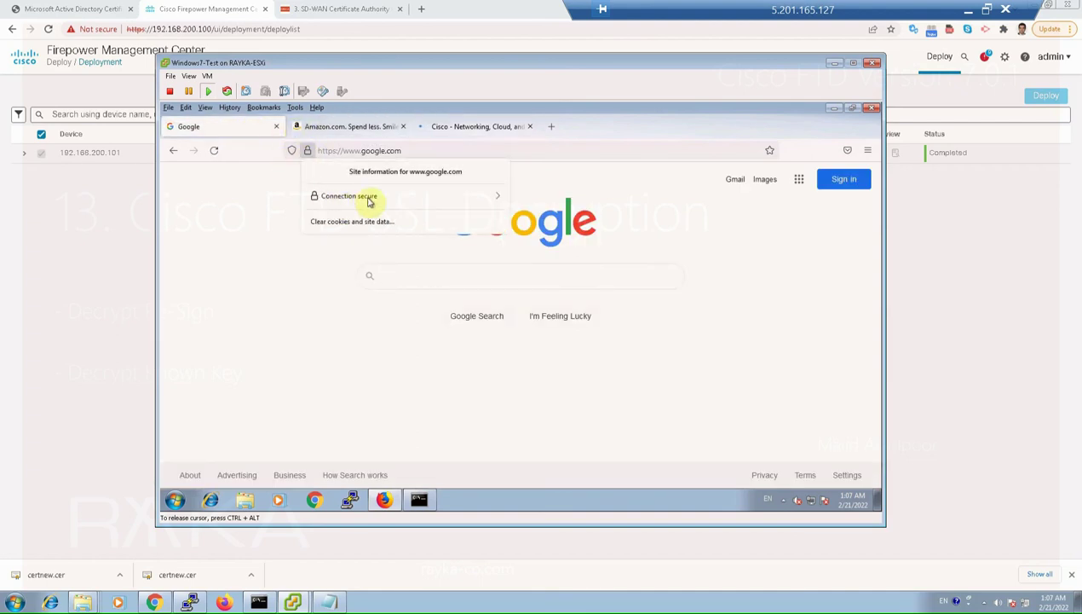
pyautogui.click(365, 196)
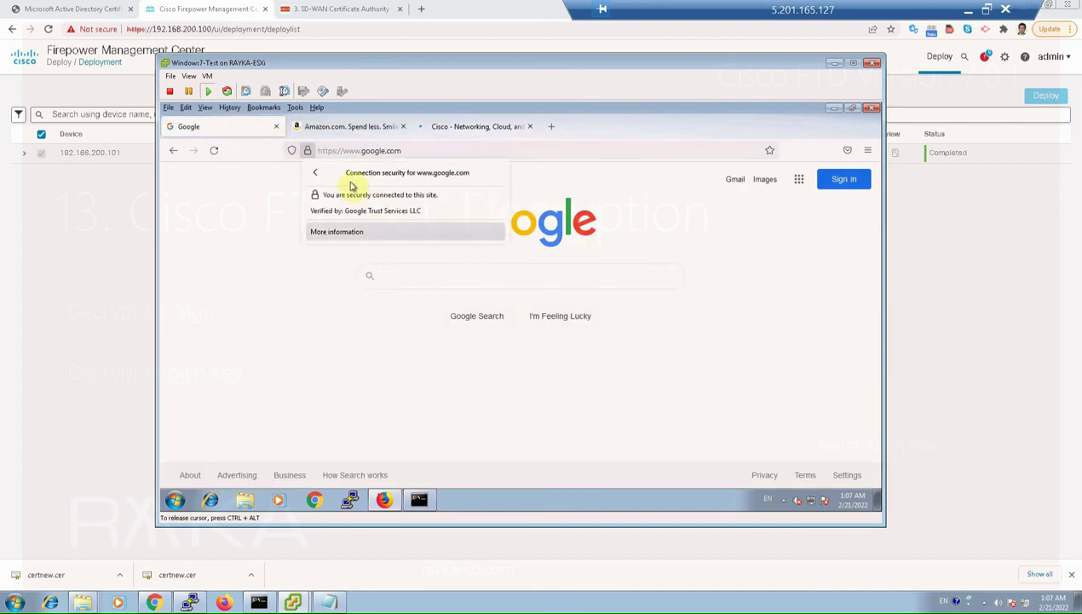
pyautogui.click(332, 126)
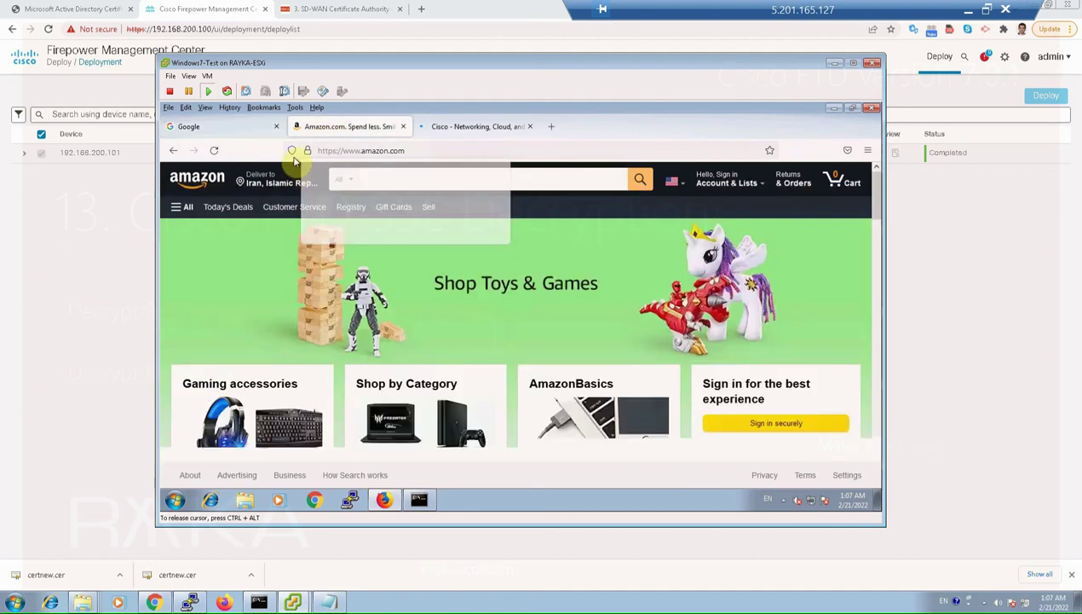
pyautogui.click(309, 150)
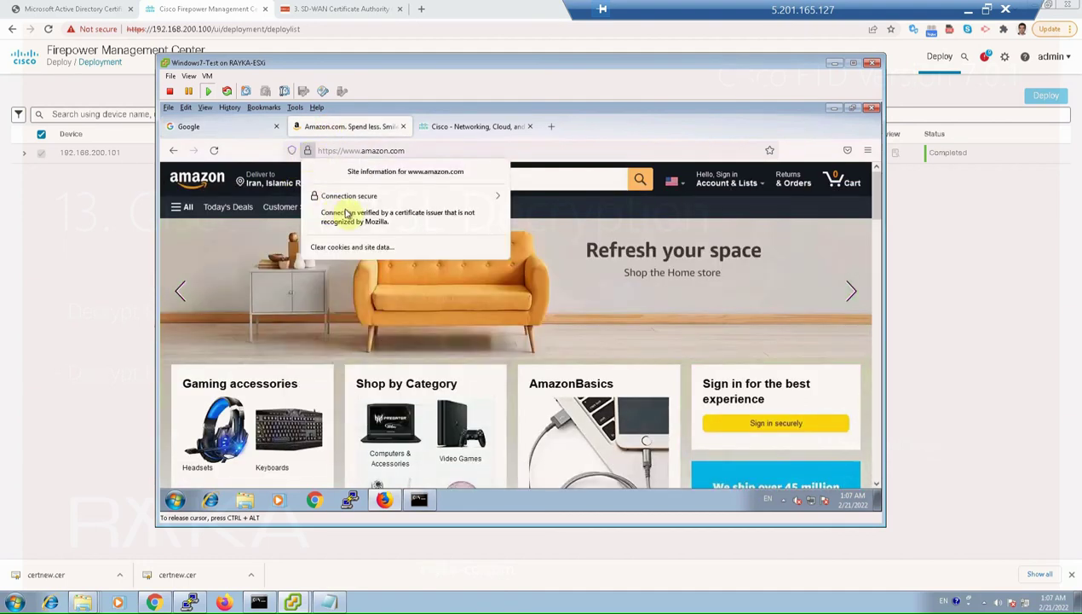
pyautogui.click(413, 197)
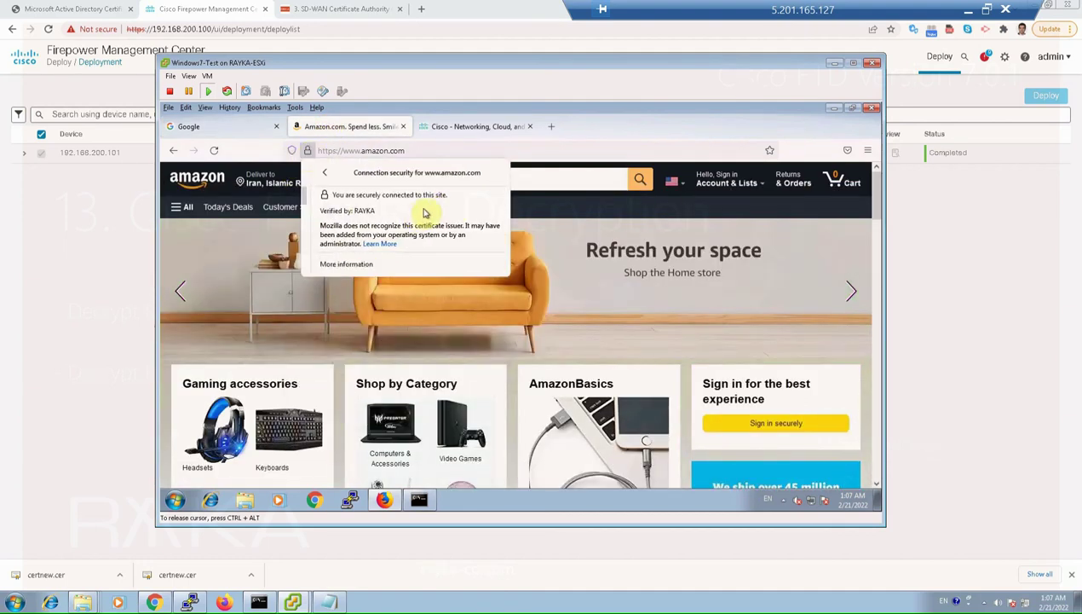
# - Check the certificate issuer of the Cisco site, and recheck the issuer of the Google site for comparison
pyautogui.click(474, 128)
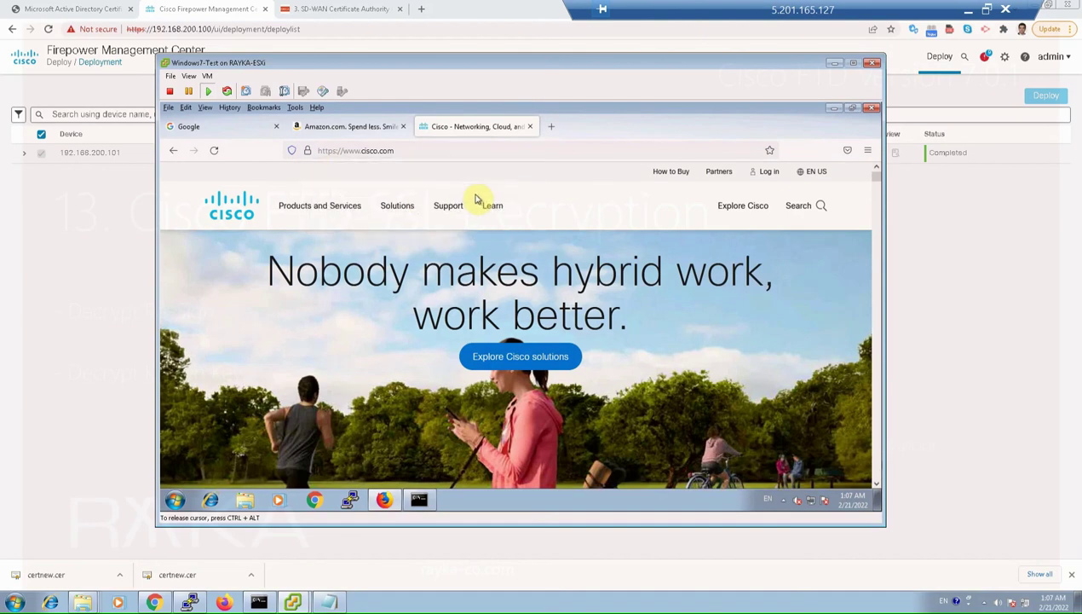
pyautogui.click(311, 154)
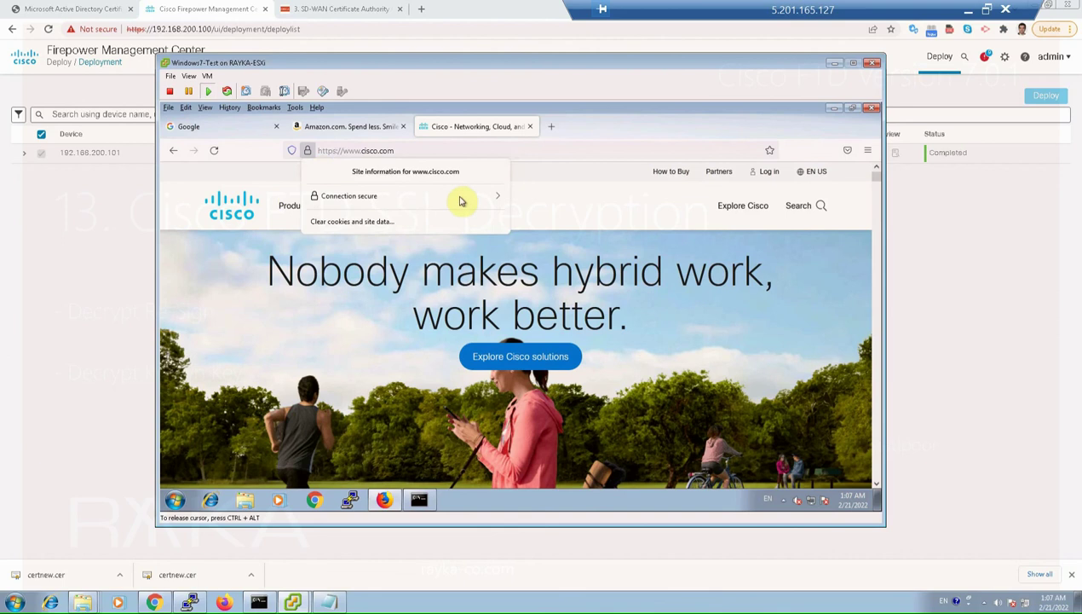
pyautogui.click(493, 202)
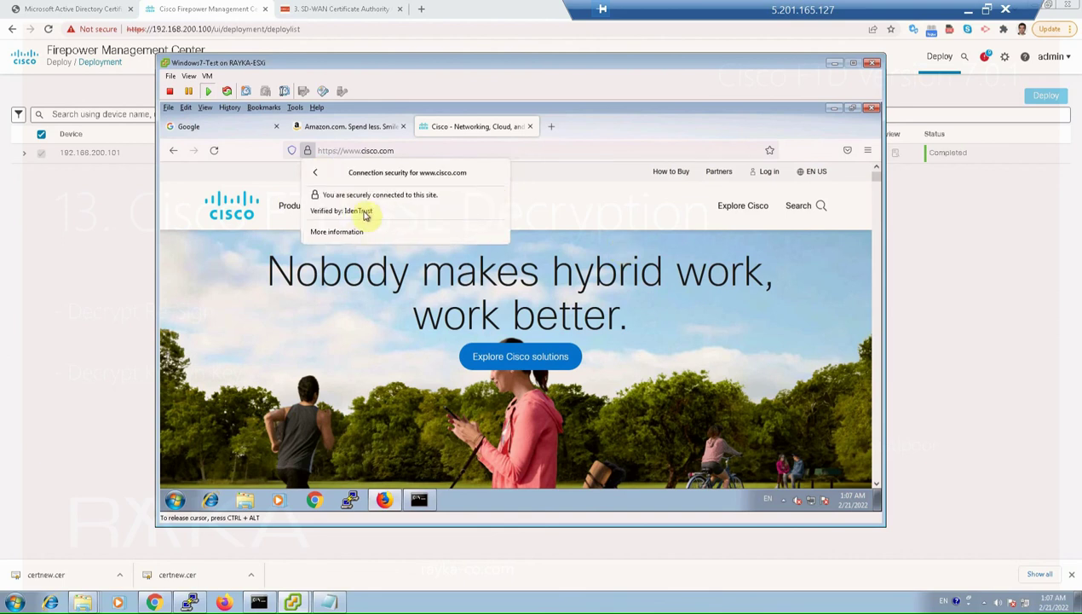
pyautogui.click(228, 126)
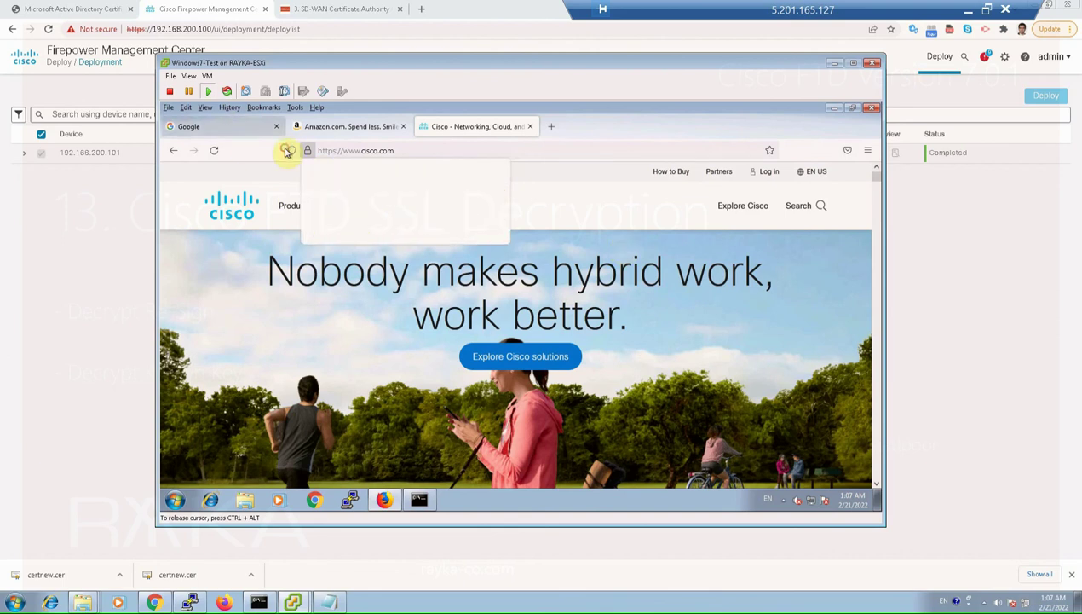
pyautogui.click(308, 153)
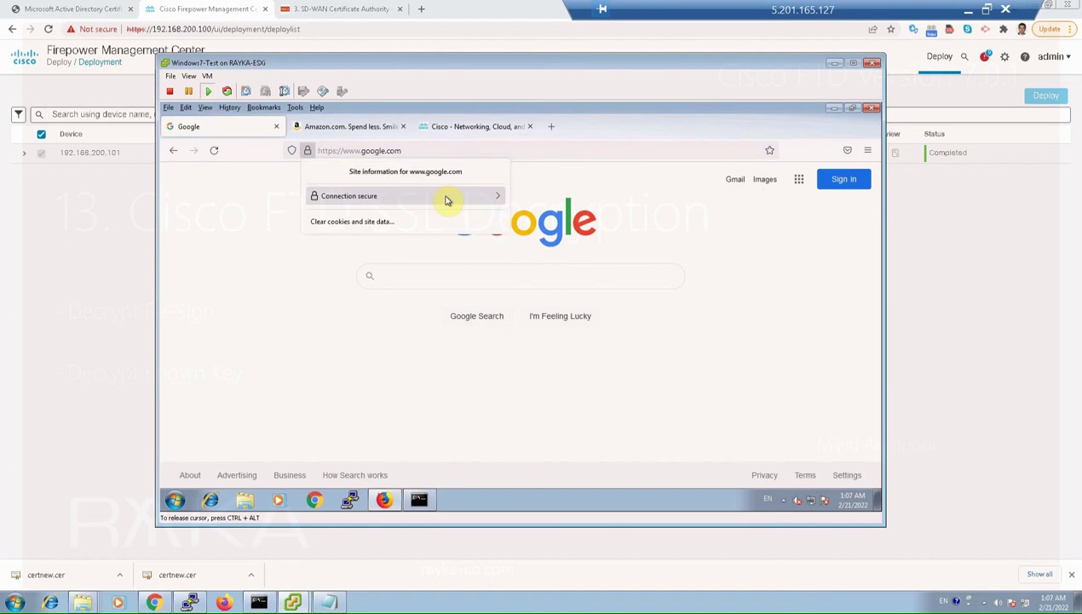
pyautogui.click(418, 198)
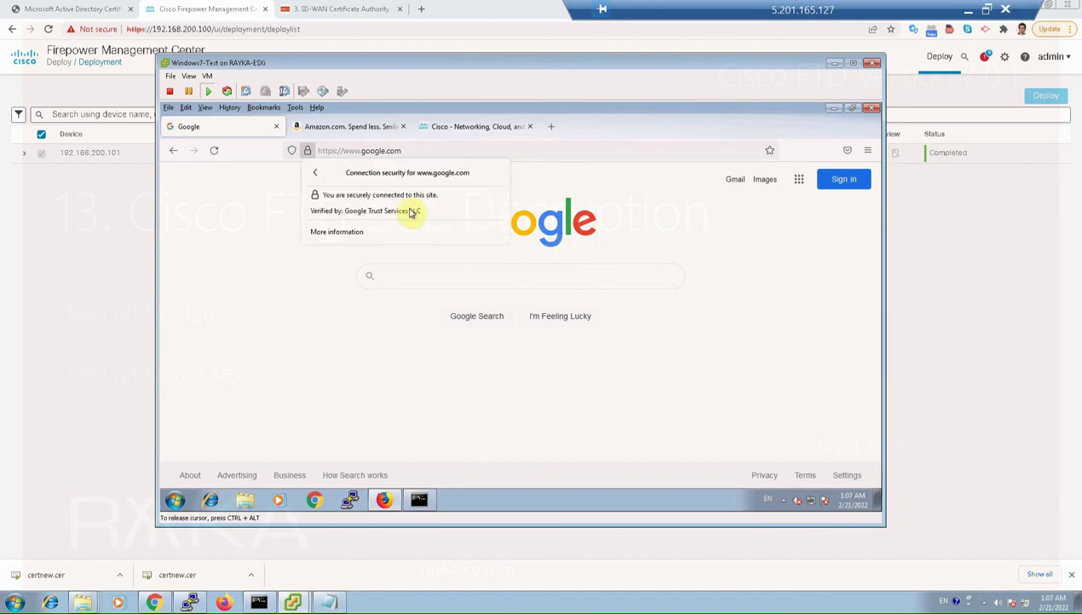
# - Switch to Internet Explorer in the virtual machine, open google and inspect the site's certificate identification
pyautogui.click(212, 501)
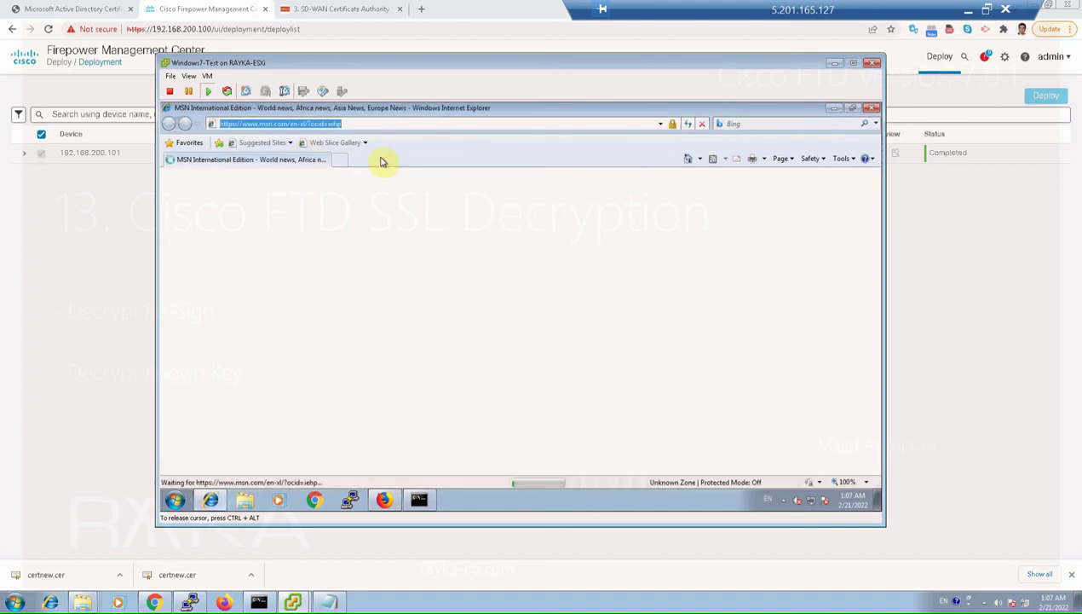
pyautogui.write('google')
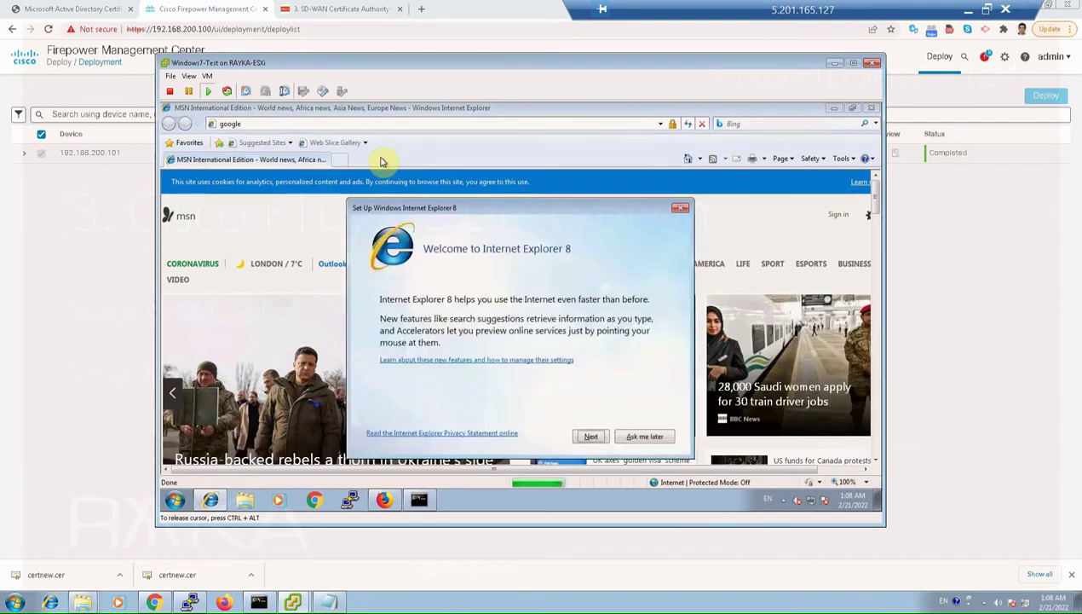
pyautogui.click(272, 124)
pyautogui.press('Return')
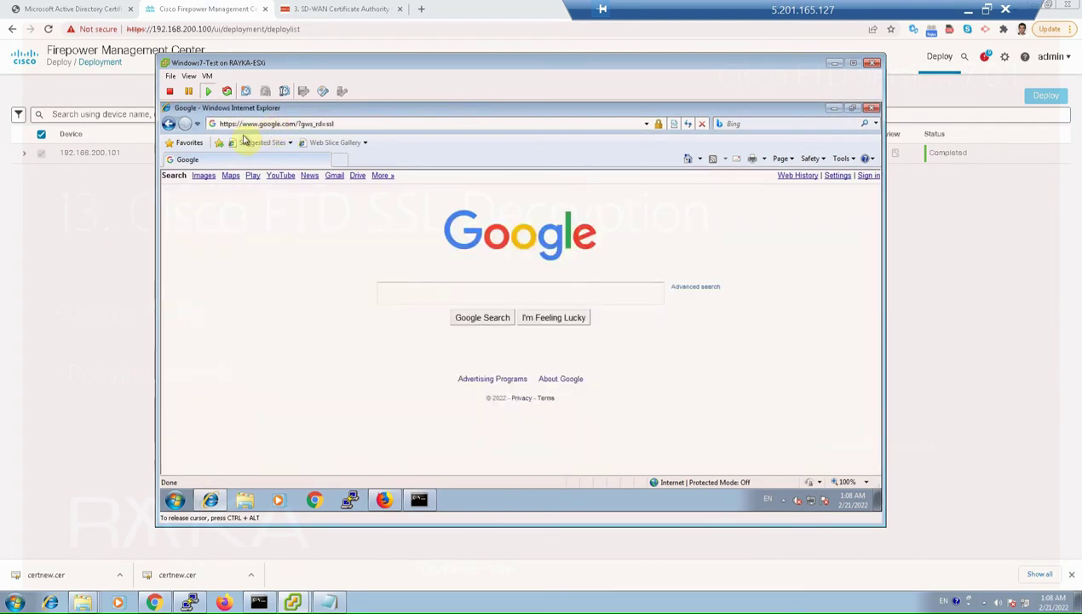
pyautogui.click(658, 125)
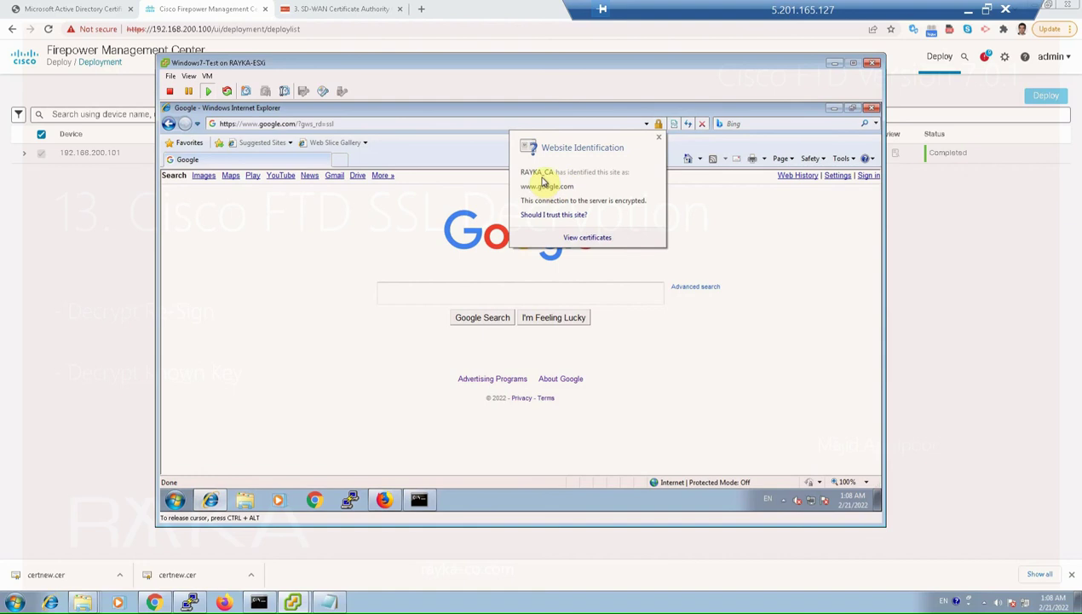
# - Switch back to Firepower Management Center, open the connection events and begin editing their search constraints
pyautogui.click(105, 248)
pyautogui.click(294, 57)
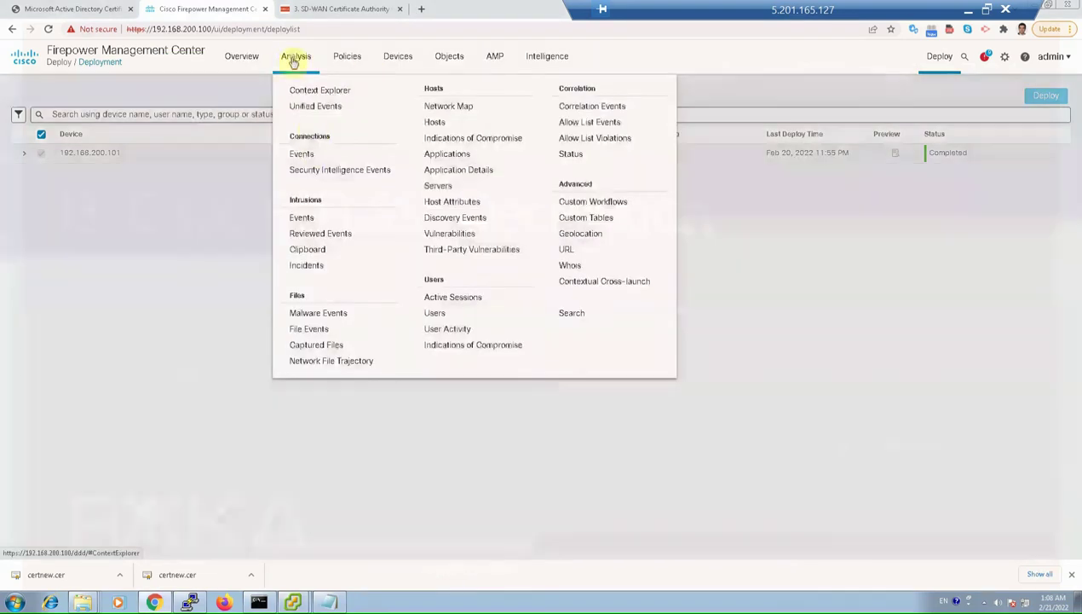
pyautogui.click(311, 159)
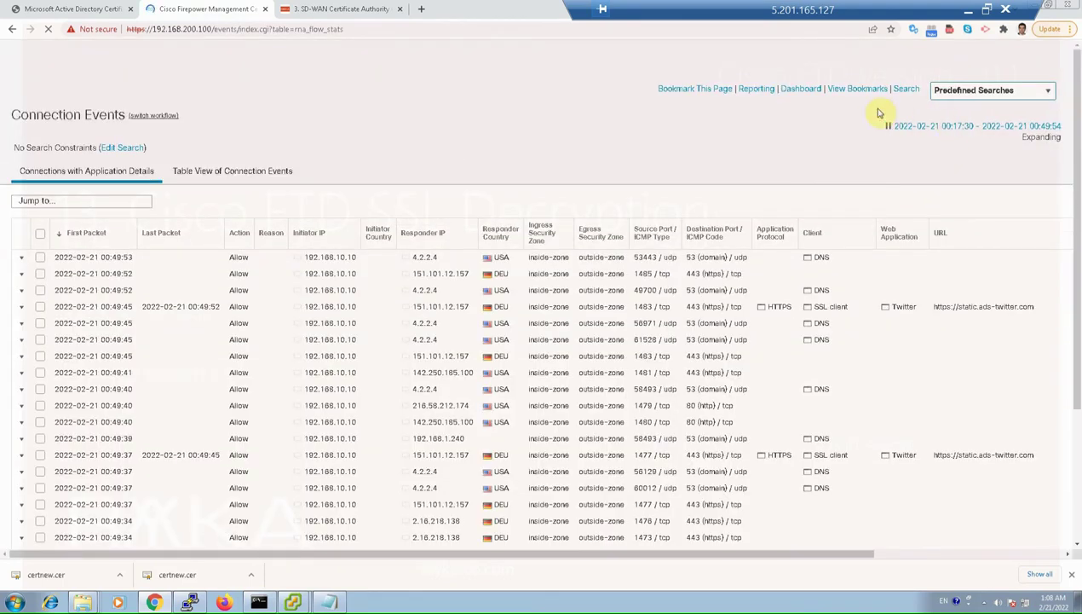
pyautogui.click(151, 184)
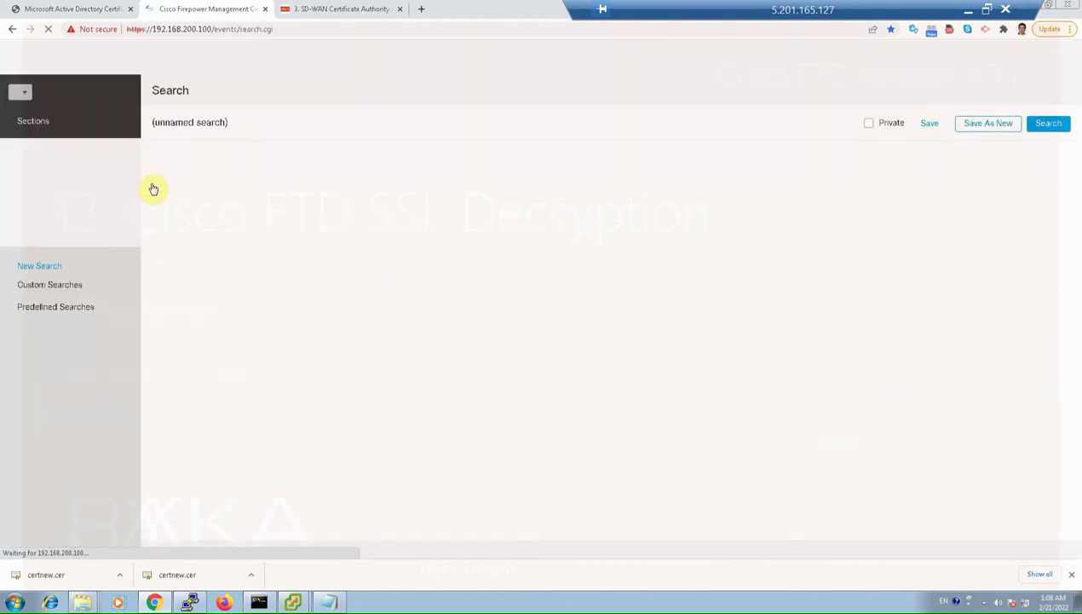
# - Find the Application Protocol constraint on the search page and set it to HTTPS
pyautogui.hotkey('ctrl', 'f')
pyautogui.write('ap')
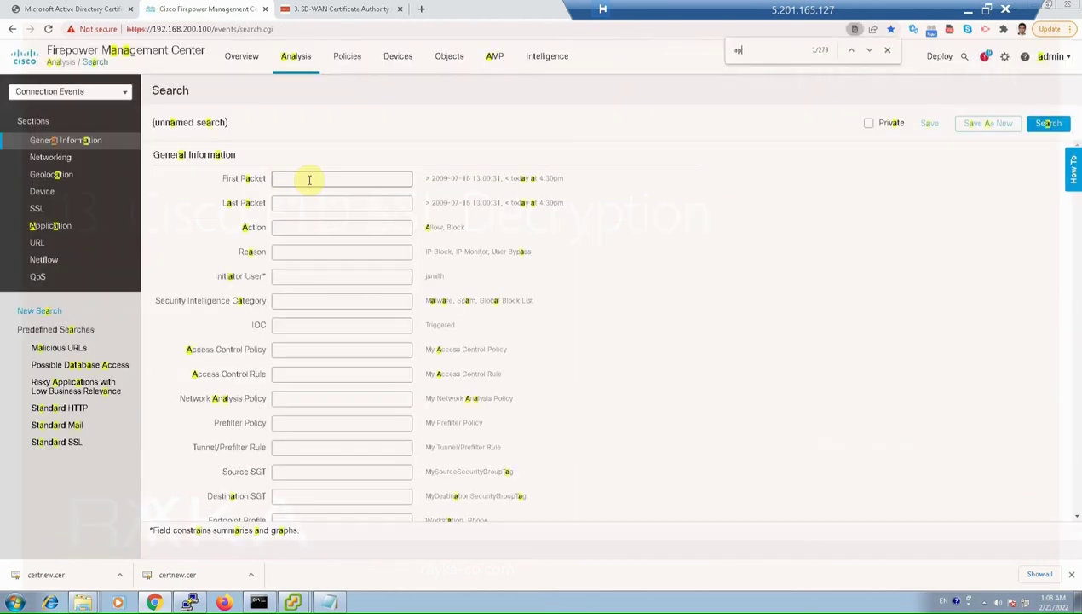
pyautogui.write('plication pro')
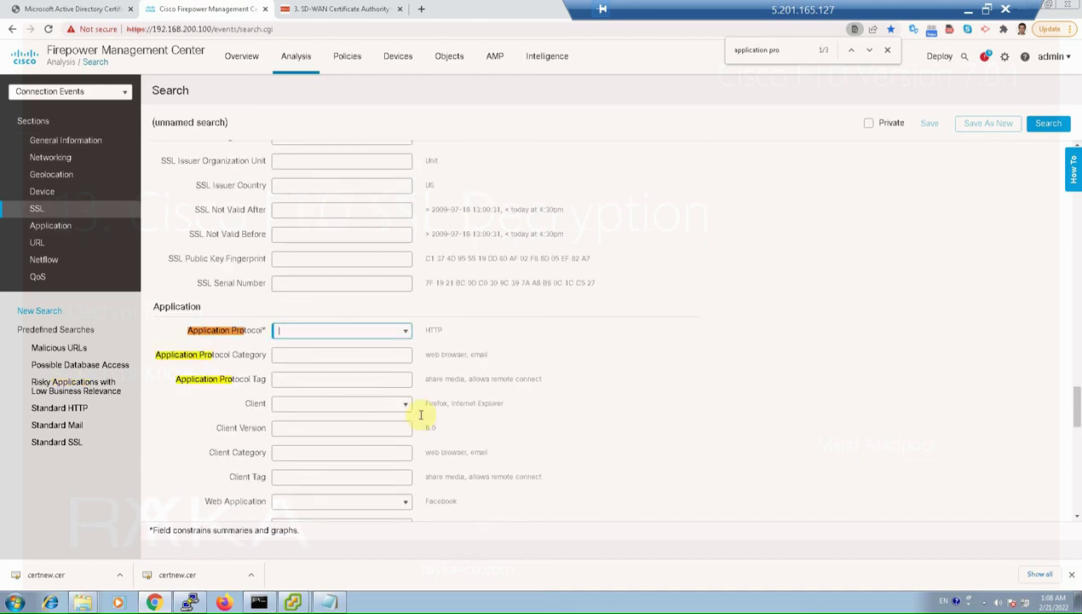
pyautogui.write('HTTPS')
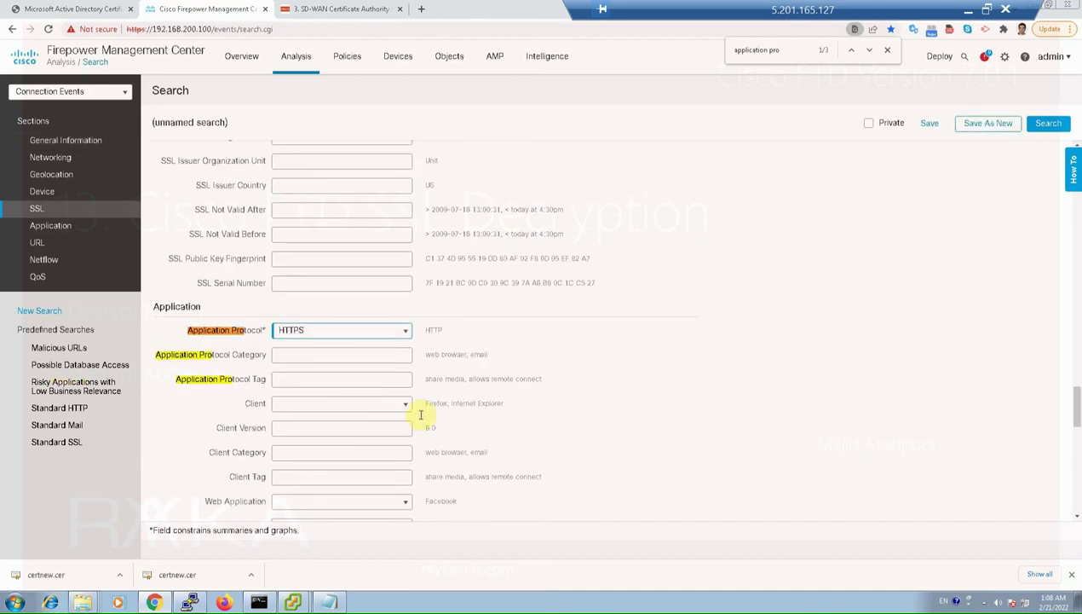
# - Set the URL constraint to *.cisco.com, *.amazon.com, *.google.com and run the connection event search
pyautogui.write('url')
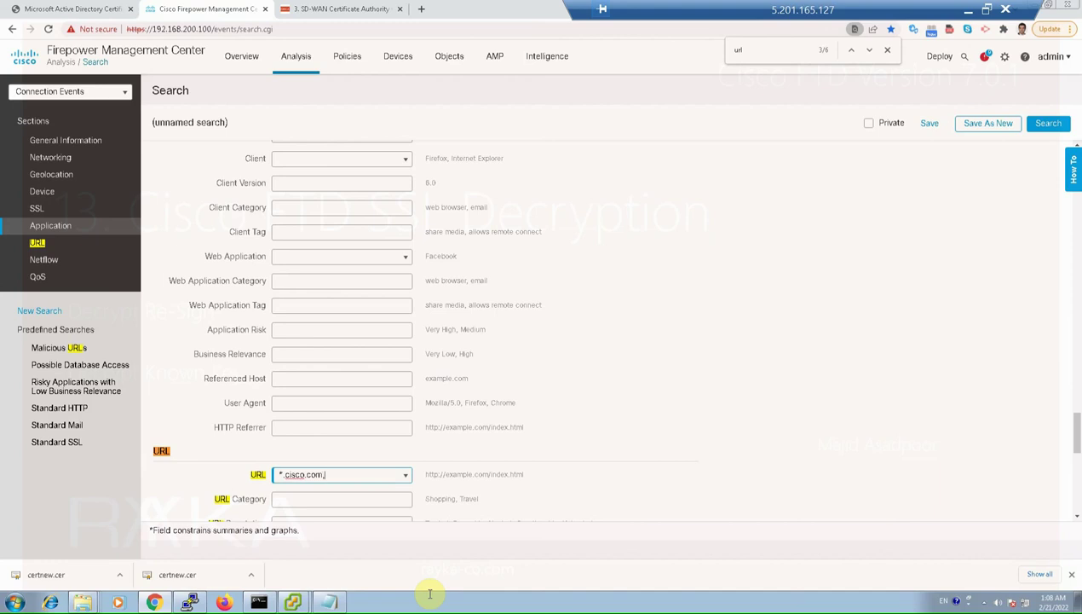
pyautogui.write('*.amazon.com, *.')
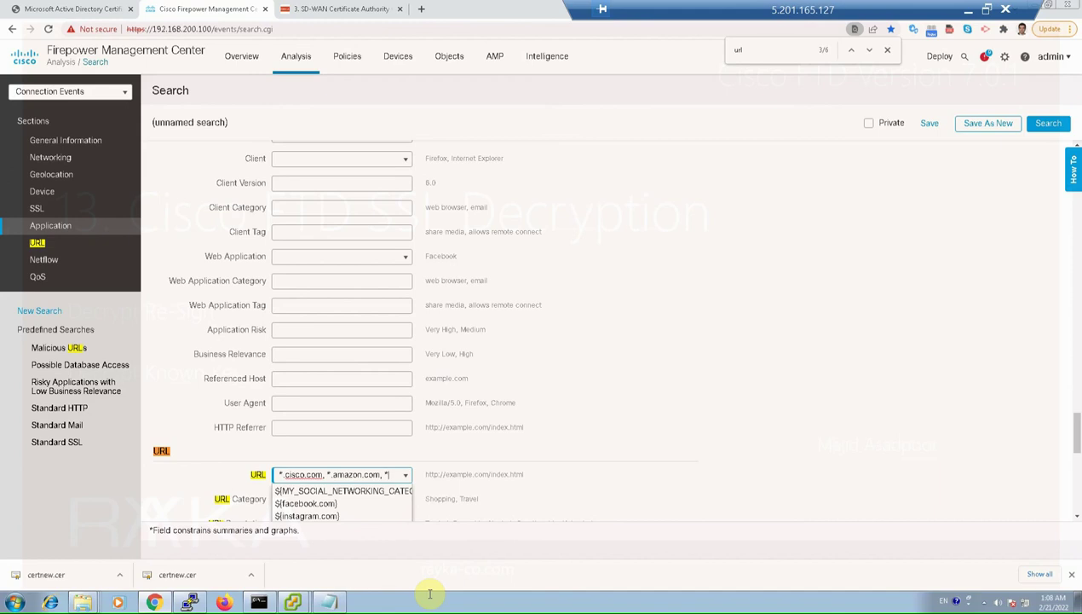
pyautogui.write('google.com')
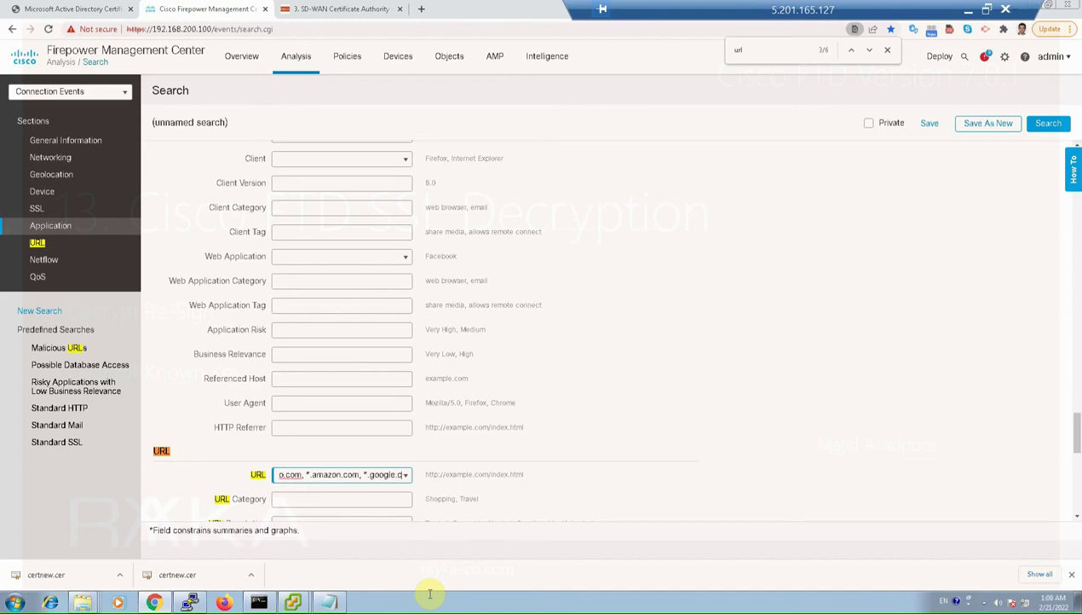
pyautogui.click(1046, 123)
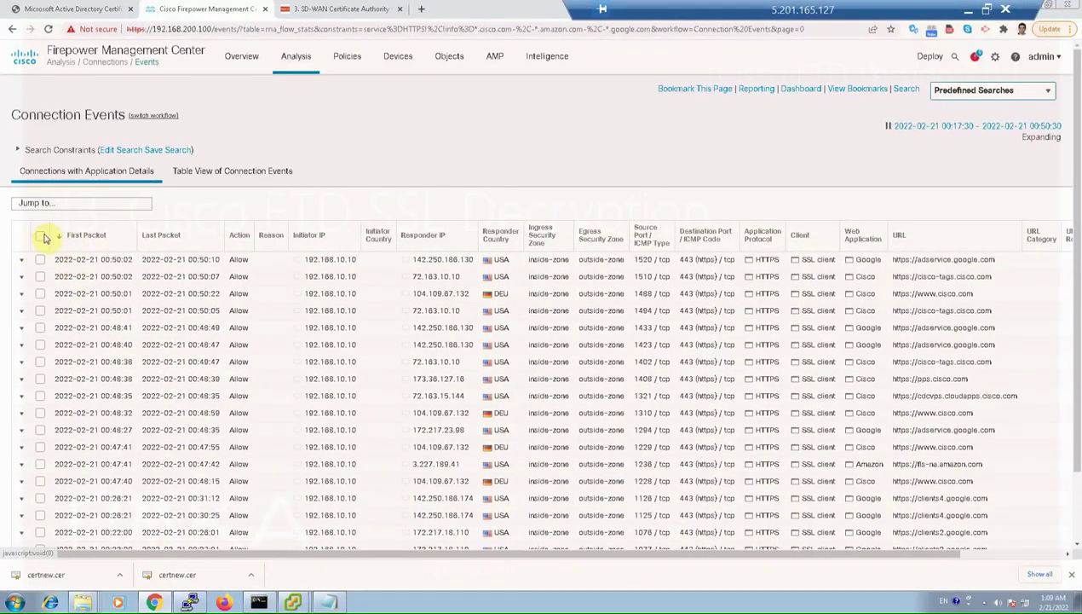
# - Show the found connections in the Table View of Connection Events and sort them by Responder IP
pyautogui.click(41, 236)
pyautogui.scroll(-2, 511, 392)
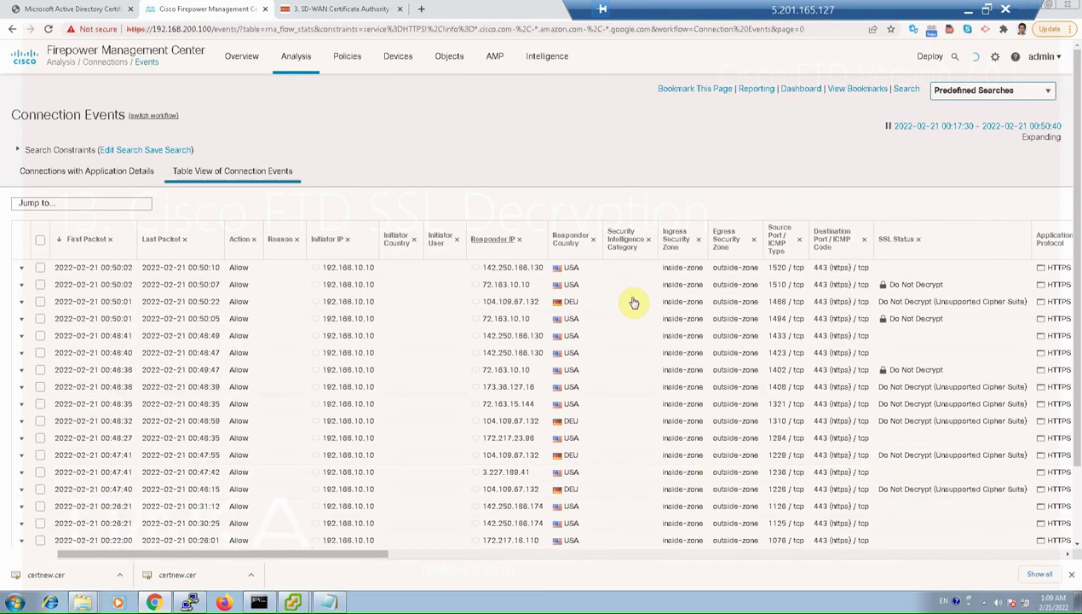
pyautogui.click(494, 240)
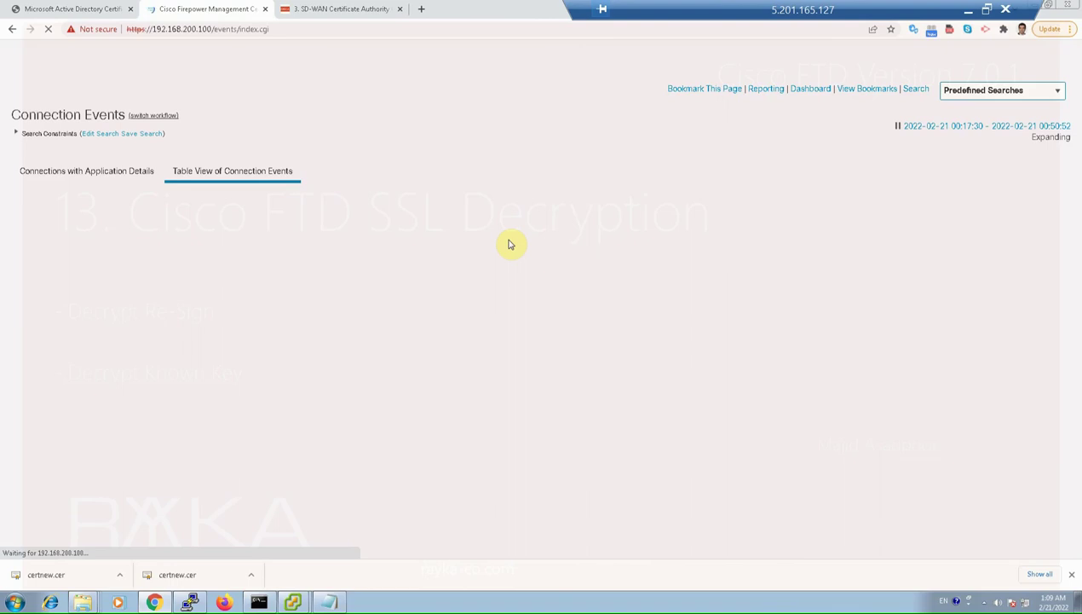
# - Add the SSL Policy, SSL Rule and SSL Actual Action columns to the event table and review the SSL details per URL
pyautogui.click(532, 240)
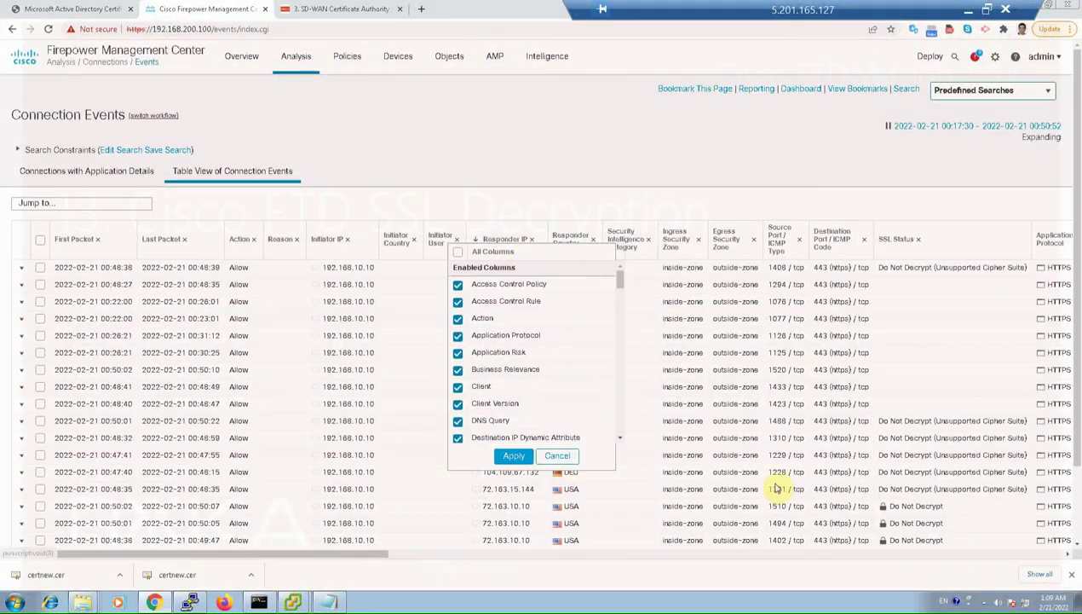
pyautogui.scroll(-10, 775, 488)
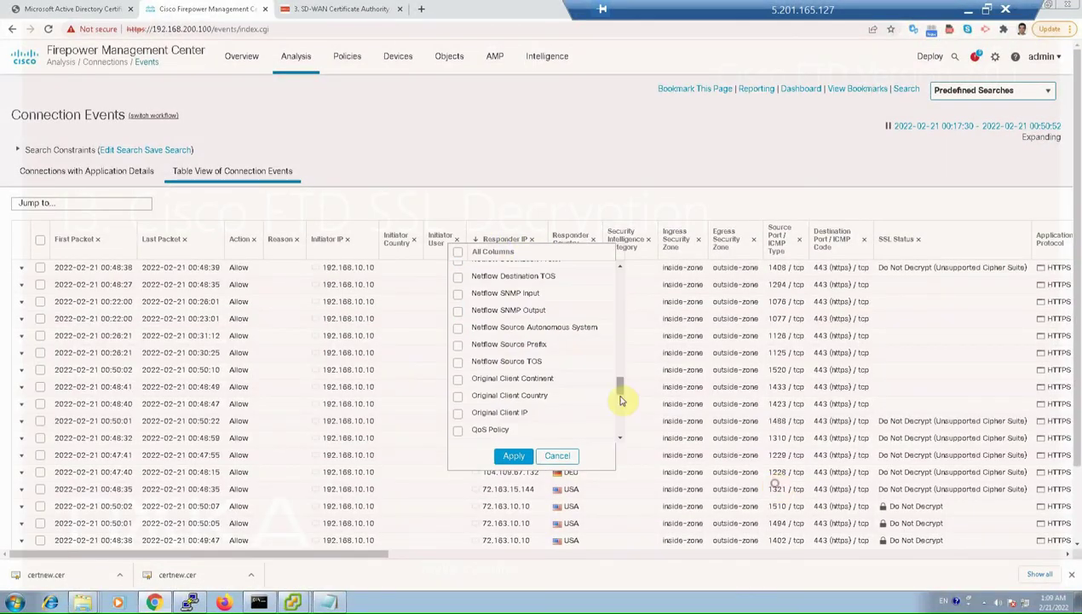
pyautogui.moveTo(617, 399); pyautogui.dragTo(620, 437)
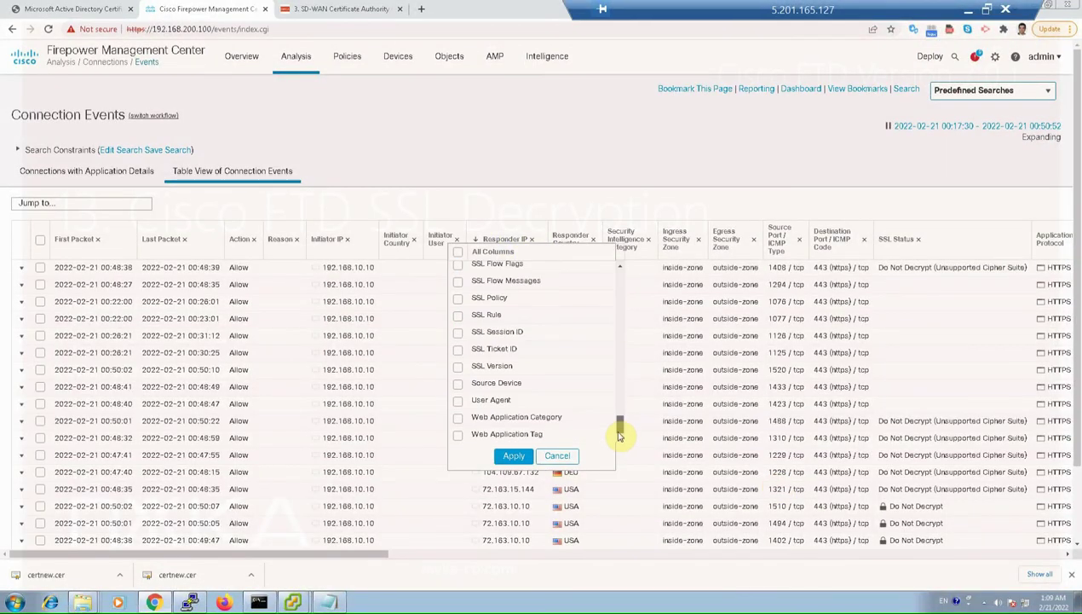
pyautogui.click(461, 298)
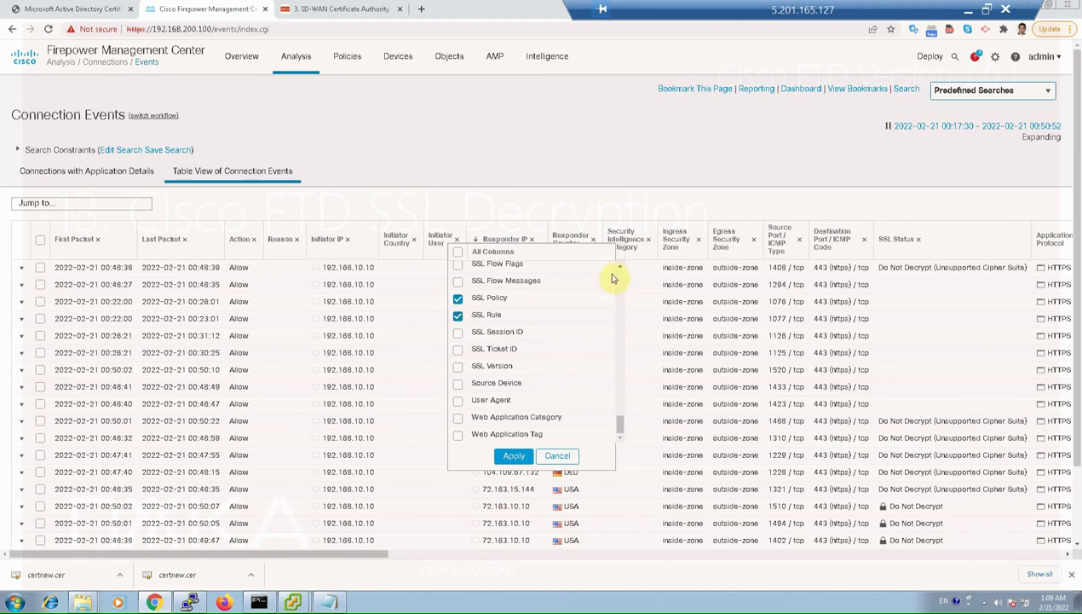
pyautogui.scroll(3, 622, 271)
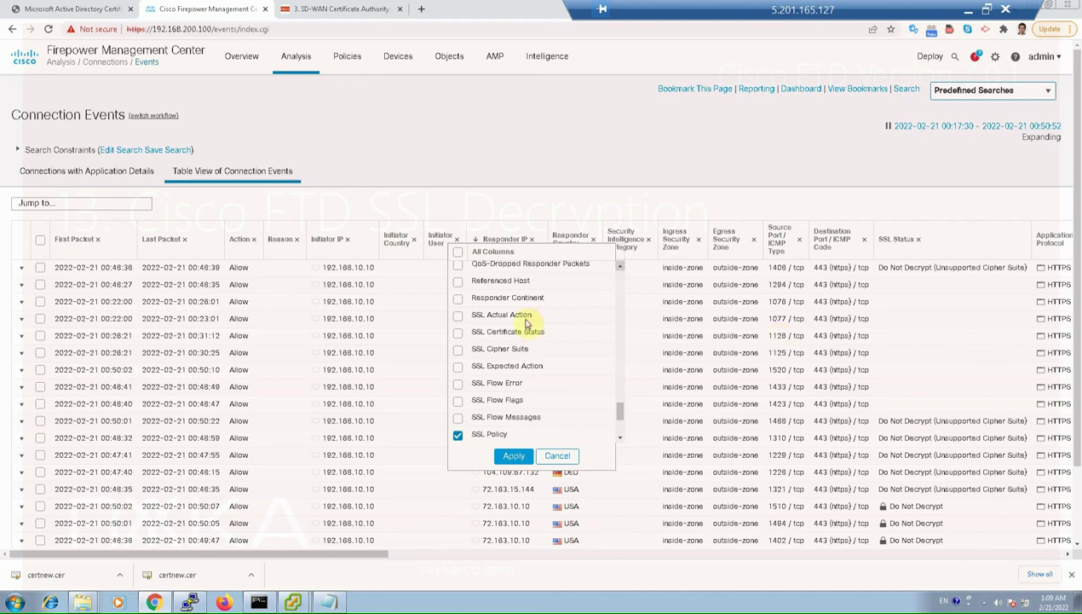
pyautogui.click(457, 315)
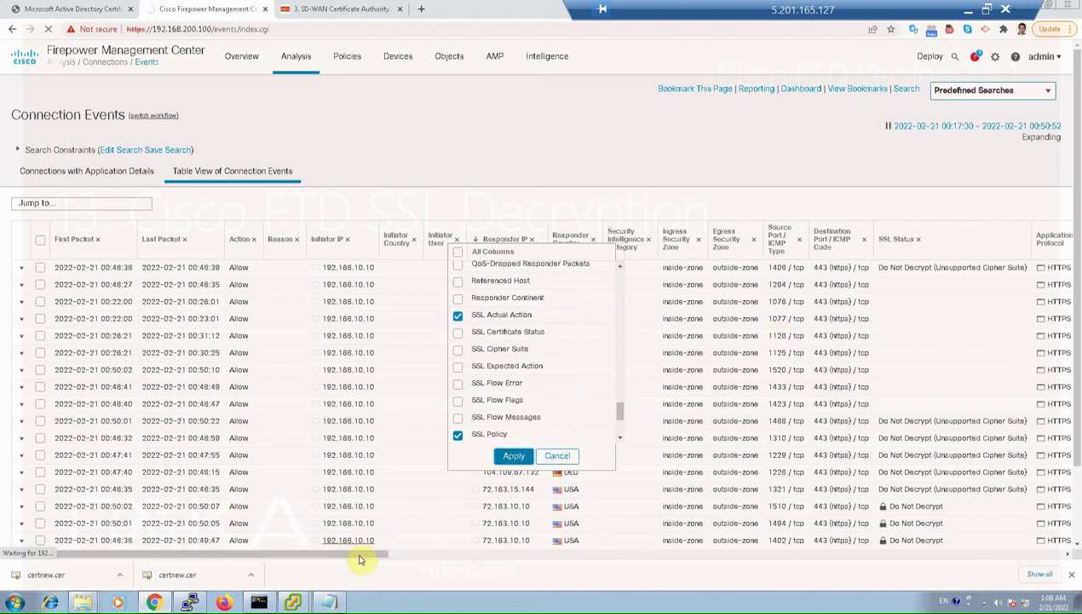
pyautogui.moveTo(358, 556); pyautogui.dragTo(552, 555)
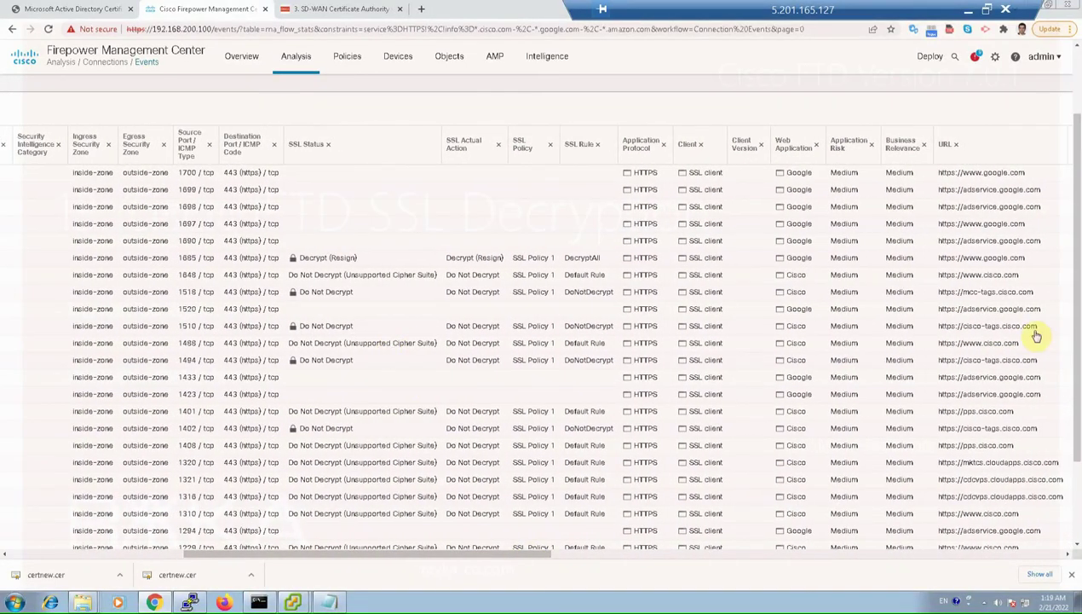